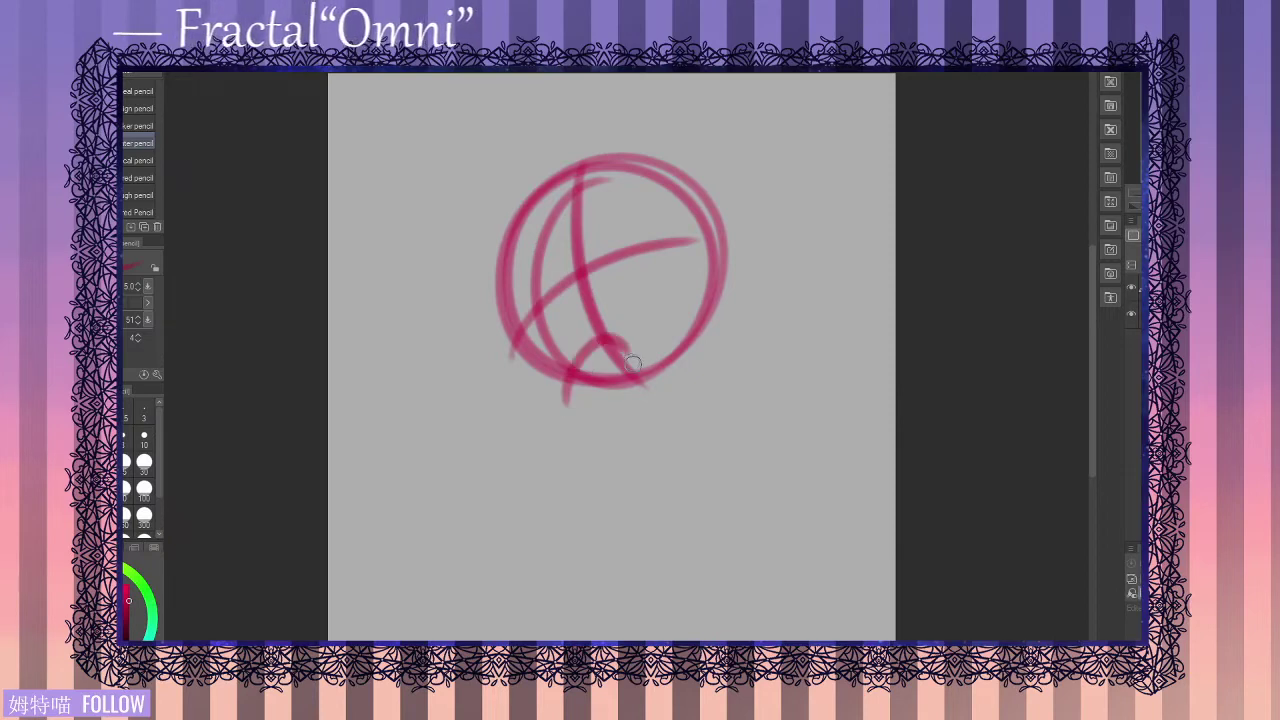
- Undo the arc strokes at the lower edge of the head circle
{"action": "key", "text": "ctrl+z"}
{"action": "key", "text": "ctrl+z"}
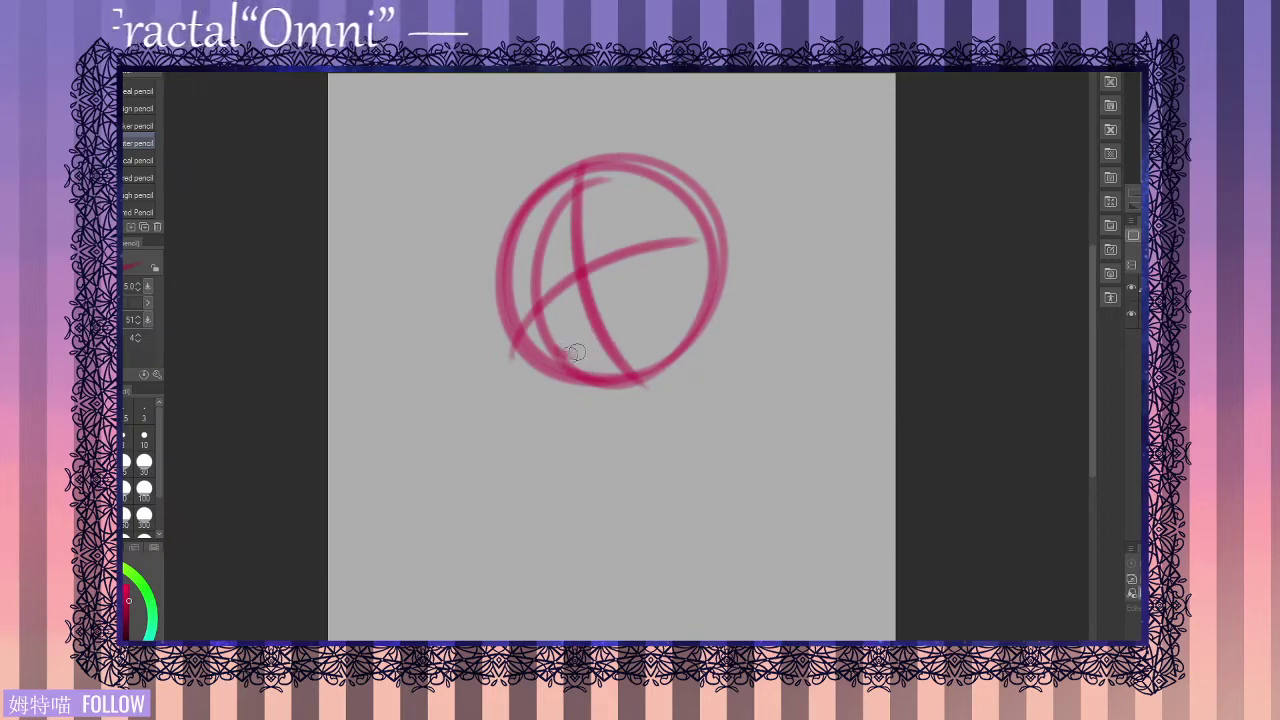
{"action": "key", "text": "ctrl+z"}
{"action": "key", "text": "ctrl+z"}
{"action": "key", "text": "ctrl+z"}
- Sketch the nose and mouth curve and two closed eyes inside the head circle with the pink pencil
{"action": "left_click_drag", "start_coordinate": [560, 348], "coordinate": [610, 306]}
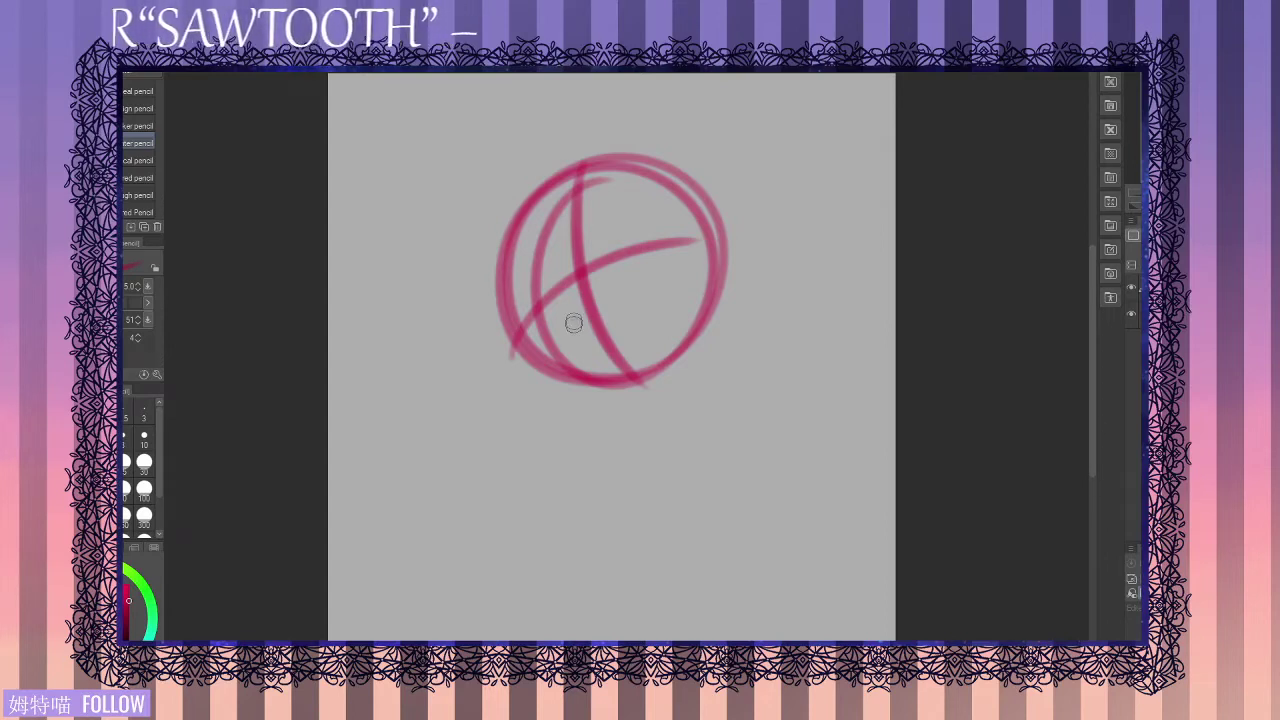
{"action": "mouse_move", "coordinate": [573, 322]}
{"action": "left_mouse_down"}
{"action": "mouse_move", "coordinate": [585, 336]}
{"action": "mouse_move", "coordinate": [628, 300]}
{"action": "mouse_move", "coordinate": [660, 296]}
{"action": "left_mouse_up"}
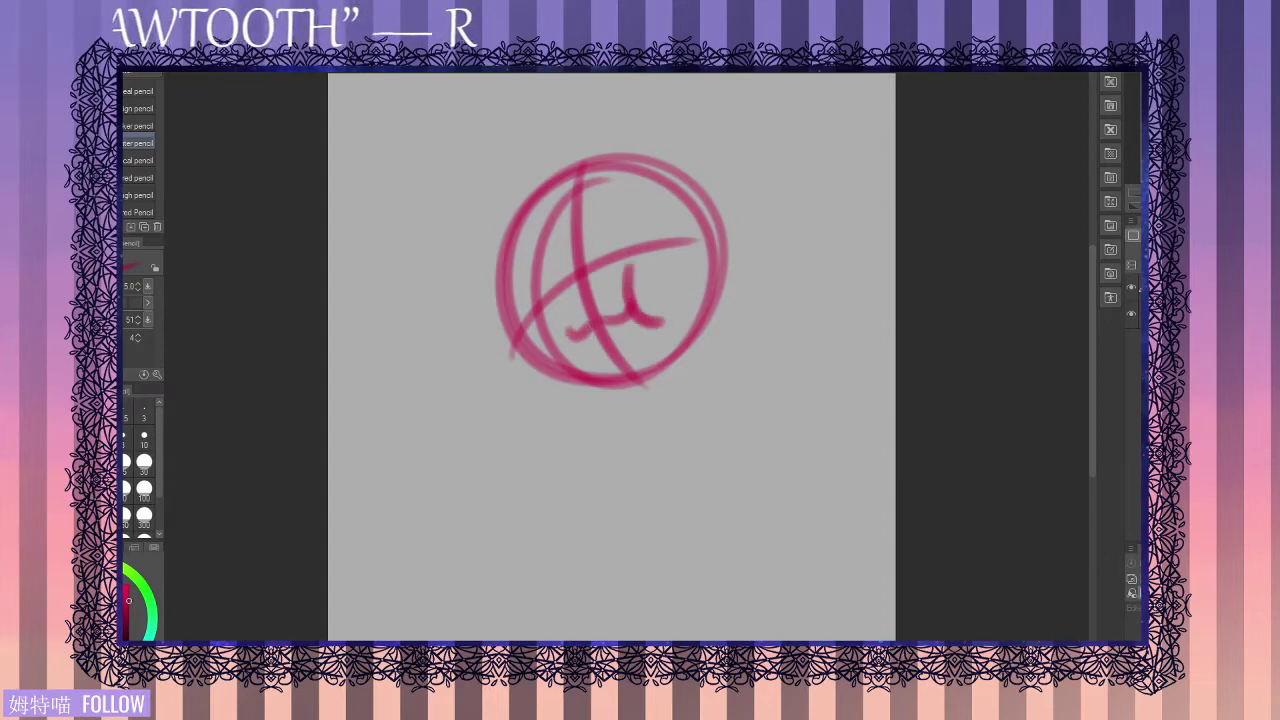
{"action": "left_click_drag", "start_coordinate": [612, 244], "coordinate": [658, 220]}
{"action": "mouse_move", "coordinate": [562, 270]}
{"action": "left_mouse_down"}
{"action": "mouse_move", "coordinate": [530, 288]}
{"action": "mouse_move", "coordinate": [558, 278]}
{"action": "left_mouse_up"}
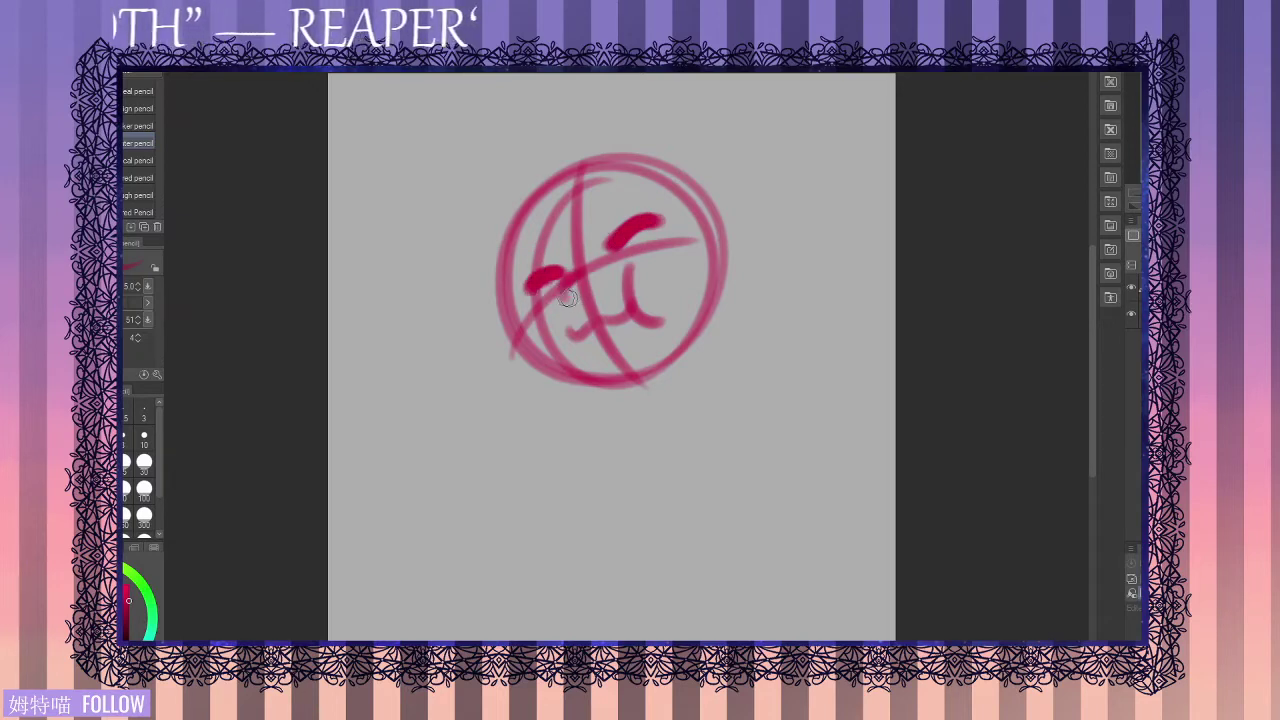
{"action": "key", "text": "ctrl+z"}
- Rough in two tall rounded ears on both sides of the head circle
{"action": "mouse_move", "coordinate": [669, 183]}
{"action": "left_mouse_down"}
{"action": "mouse_move", "coordinate": [740, 280]}
{"action": "mouse_move", "coordinate": [771, 160]}
{"action": "mouse_move", "coordinate": [735, 269]}
{"action": "mouse_move", "coordinate": [676, 217]}
{"action": "mouse_move", "coordinate": [742, 300]}
{"action": "left_mouse_up"}
{"action": "left_click_drag", "start_coordinate": [667, 222], "coordinate": [756, 240]}
{"action": "mouse_move", "coordinate": [518, 276]}
{"action": "left_mouse_down"}
{"action": "mouse_move", "coordinate": [470, 336]}
{"action": "mouse_move", "coordinate": [522, 381]}
{"action": "left_mouse_up"}
{"action": "left_click_drag", "start_coordinate": [506, 270], "coordinate": [500, 387]}
{"action": "left_click_drag", "start_coordinate": [525, 289], "coordinate": [490, 362]}
- Letter "NOM" with a heart behind it in an arc above the head
{"action": "left_click_drag", "start_coordinate": [400, 150], "coordinate": [441, 199]}
{"action": "left_click_drag", "start_coordinate": [400, 150], "coordinate": [438, 99]}
{"action": "mouse_move", "coordinate": [490, 92]}
{"action": "left_mouse_down"}
{"action": "mouse_move", "coordinate": [508, 146]}
{"action": "mouse_move", "coordinate": [494, 87]}
{"action": "left_mouse_up"}
{"action": "left_click_drag", "start_coordinate": [522, 84], "coordinate": [560, 136]}
{"action": "left_click_drag", "start_coordinate": [524, 84], "coordinate": [612, 129]}
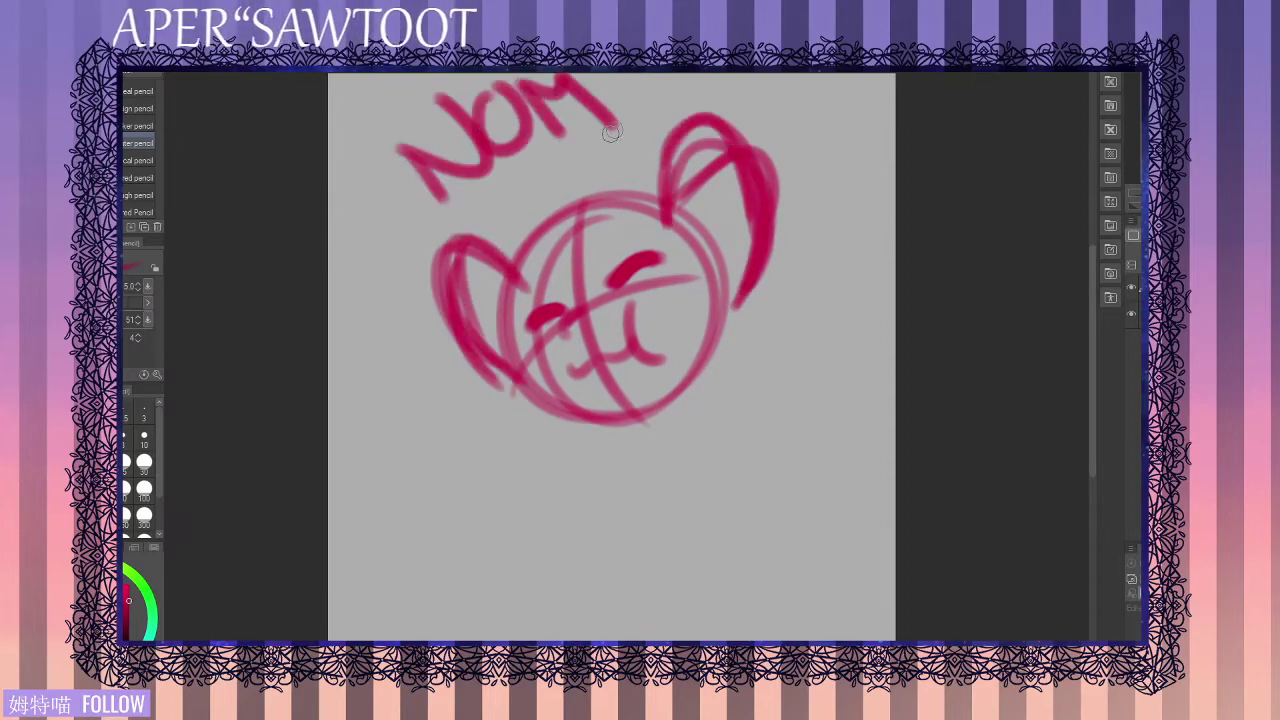
{"action": "left_click_drag", "start_coordinate": [590, 222], "coordinate": [588, 260]}
{"action": "left_click_drag", "start_coordinate": [626, 124], "coordinate": [652, 158]}
- Sketch the fluffy fur outline below the head on both sides of the body
{"action": "left_click_drag", "start_coordinate": [497, 487], "coordinate": [505, 432]}
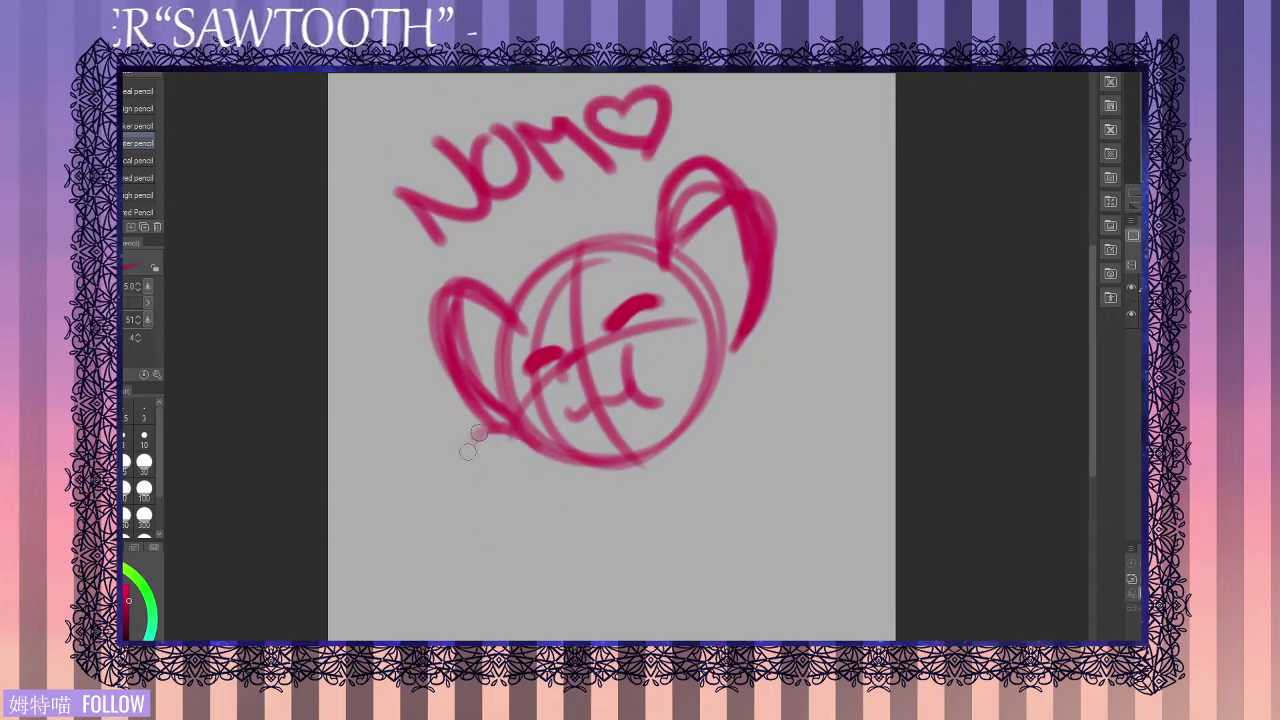
{"action": "left_click_drag", "start_coordinate": [475, 505], "coordinate": [538, 578]}
{"action": "mouse_move", "coordinate": [680, 410]}
{"action": "left_mouse_down"}
{"action": "mouse_move", "coordinate": [800, 525]}
{"action": "mouse_move", "coordinate": [725, 618]}
{"action": "left_mouse_up"}
{"action": "mouse_move", "coordinate": [540, 512]}
{"action": "left_mouse_down"}
{"action": "mouse_move", "coordinate": [563, 456]}
{"action": "mouse_move", "coordinate": [581, 476]}
{"action": "mouse_move", "coordinate": [561, 522]}
{"action": "left_mouse_up"}
{"action": "key", "text": "ctrl+z"}
- Sketch the left arm, bent with its rounded paw resting against the chin
{"action": "left_click_drag", "start_coordinate": [567, 535], "coordinate": [572, 614]}
{"action": "left_click_drag", "start_coordinate": [527, 493], "coordinate": [480, 589]}
{"action": "mouse_move", "coordinate": [484, 580]}
{"action": "left_mouse_down"}
{"action": "mouse_move", "coordinate": [517, 481]}
{"action": "mouse_move", "coordinate": [580, 480]}
{"action": "left_mouse_up"}
{"action": "left_click_drag", "start_coordinate": [589, 485], "coordinate": [560, 523]}
{"action": "left_click_drag", "start_coordinate": [517, 474], "coordinate": [576, 632]}
{"action": "mouse_move", "coordinate": [525, 492]}
{"action": "left_mouse_down"}
{"action": "mouse_move", "coordinate": [481, 598]}
{"action": "mouse_move", "coordinate": [481, 638]}
{"action": "left_mouse_up"}
{"action": "left_click_drag", "start_coordinate": [468, 540], "coordinate": [467, 622]}
- Sketch the right arm rising to the chin beside the left one
{"action": "mouse_move", "coordinate": [681, 454]}
{"action": "left_mouse_down"}
{"action": "mouse_move", "coordinate": [671, 442]}
{"action": "mouse_move", "coordinate": [636, 500]}
{"action": "mouse_move", "coordinate": [653, 542]}
{"action": "left_mouse_up"}
{"action": "left_click_drag", "start_coordinate": [641, 516], "coordinate": [659, 632]}
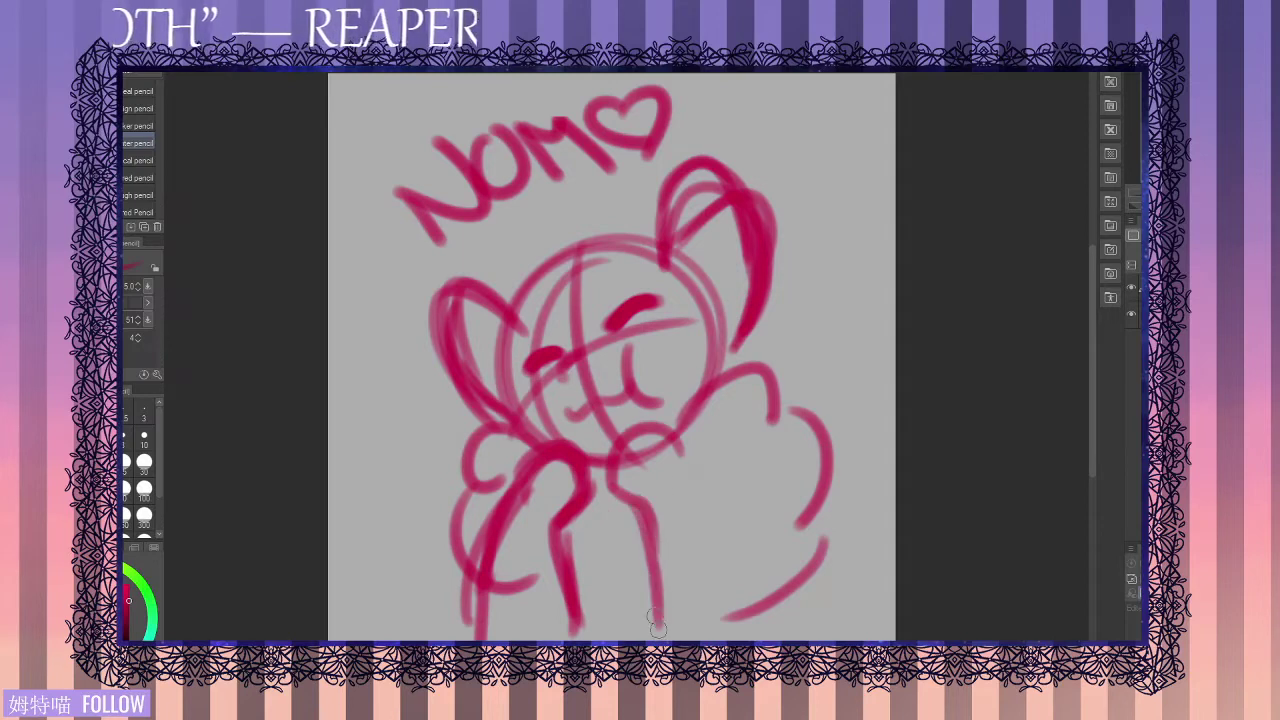
{"action": "mouse_move", "coordinate": [668, 435]}
{"action": "left_mouse_down"}
{"action": "mouse_move", "coordinate": [704, 484]}
{"action": "mouse_move", "coordinate": [710, 586]}
{"action": "left_mouse_up"}
{"action": "left_click_drag", "start_coordinate": [703, 516], "coordinate": [737, 627]}
{"action": "left_click_drag", "start_coordinate": [680, 454], "coordinate": [744, 618]}
{"action": "left_click_drag", "start_coordinate": [632, 526], "coordinate": [671, 638]}
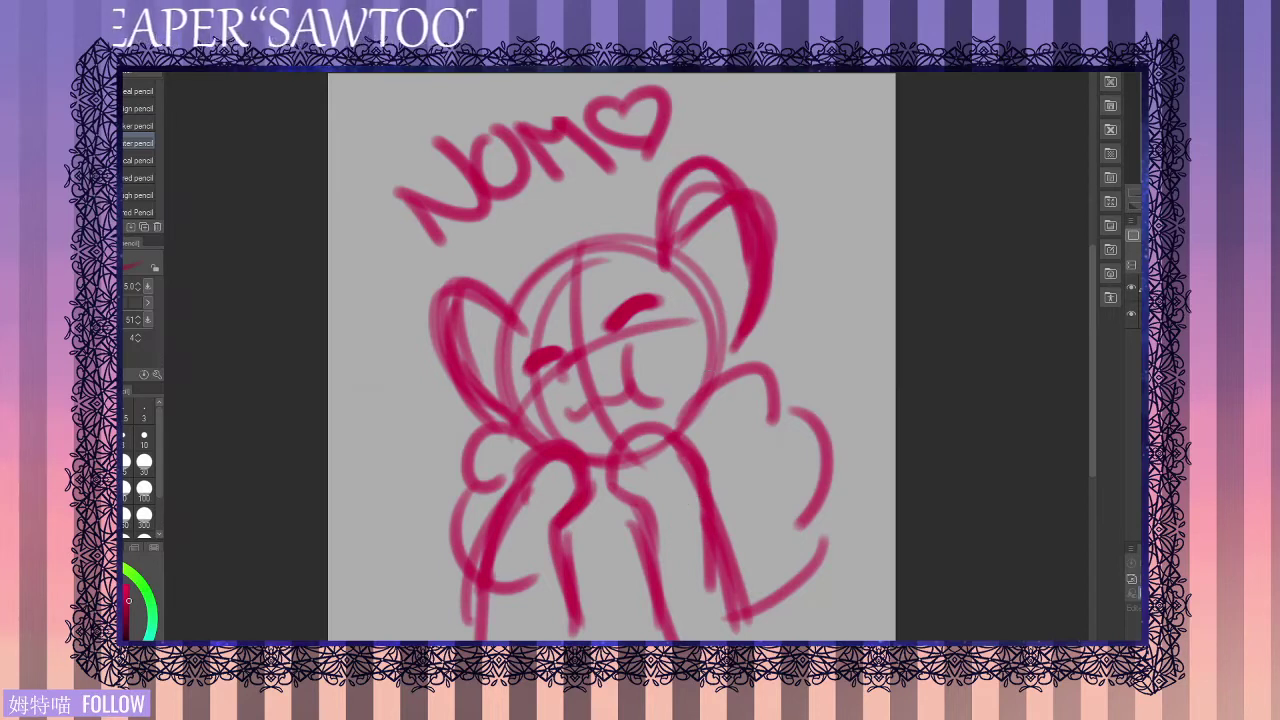
- Erase the right arm and its paw under the chin
{"action": "key", "text": "e"}
{"action": "left_click_drag", "start_coordinate": [714, 449], "coordinate": [638, 532]}
{"action": "left_click_drag", "start_coordinate": [737, 474], "coordinate": [652, 584]}
{"action": "mouse_move", "coordinate": [752, 598]}
{"action": "left_mouse_down"}
{"action": "mouse_move", "coordinate": [674, 620]}
{"action": "mouse_move", "coordinate": [636, 530]}
{"action": "left_mouse_up"}
{"action": "mouse_move", "coordinate": [628, 432]}
{"action": "left_mouse_down"}
{"action": "mouse_move", "coordinate": [694, 449]}
{"action": "mouse_move", "coordinate": [700, 465]}
{"action": "left_mouse_up"}
- Redraw the right arm lower on the body with a rounded paw in front of the chest
{"action": "key", "text": "p"}
{"action": "mouse_move", "coordinate": [785, 632]}
{"action": "left_mouse_down"}
{"action": "mouse_move", "coordinate": [666, 535]}
{"action": "mouse_move", "coordinate": [657, 590]}
{"action": "mouse_move", "coordinate": [681, 554]}
{"action": "mouse_move", "coordinate": [646, 590]}
{"action": "mouse_move", "coordinate": [690, 630]}
{"action": "left_mouse_up"}
{"action": "left_click_drag", "start_coordinate": [628, 570], "coordinate": [700, 535]}
{"action": "mouse_move", "coordinate": [690, 530]}
{"action": "left_mouse_down"}
{"action": "mouse_move", "coordinate": [658, 532]}
{"action": "mouse_move", "coordinate": [765, 604]}
{"action": "mouse_move", "coordinate": [757, 629]}
{"action": "mouse_move", "coordinate": [685, 630]}
{"action": "left_mouse_up"}
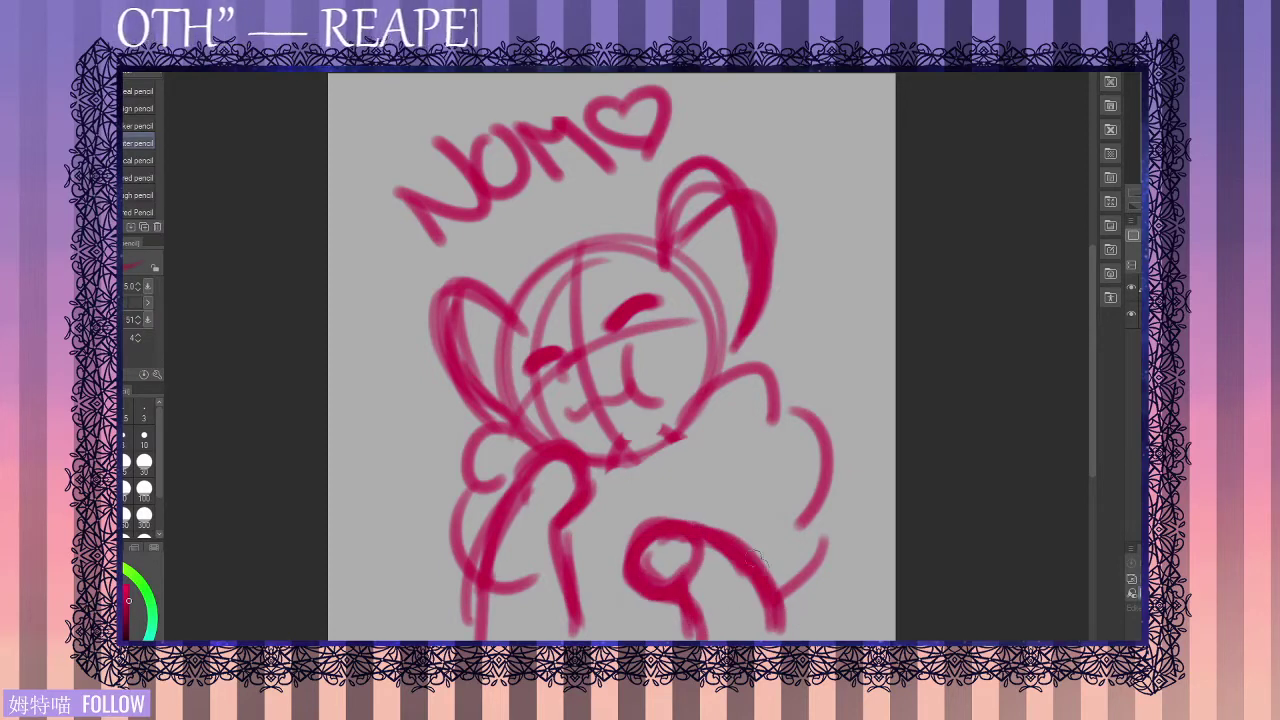
{"action": "left_click_drag", "start_coordinate": [755, 555], "coordinate": [805, 638]}
- Sketch a tail with a large round tip to the left of the body
{"action": "left_click_drag", "start_coordinate": [470, 585], "coordinate": [462, 638]}
{"action": "left_click_drag", "start_coordinate": [400, 470], "coordinate": [360, 635]}
{"action": "left_click_drag", "start_coordinate": [410, 565], "coordinate": [440, 630]}
{"action": "mouse_move", "coordinate": [440, 405]}
{"action": "left_mouse_down"}
{"action": "mouse_move", "coordinate": [370, 470]}
{"action": "mouse_move", "coordinate": [435, 480]}
{"action": "left_mouse_up"}
{"action": "mouse_move", "coordinate": [688, 407]}
{"action": "left_mouse_down"}
{"action": "mouse_move", "coordinate": [732, 414]}
{"action": "mouse_move", "coordinate": [713, 427]}
{"action": "left_mouse_up"}
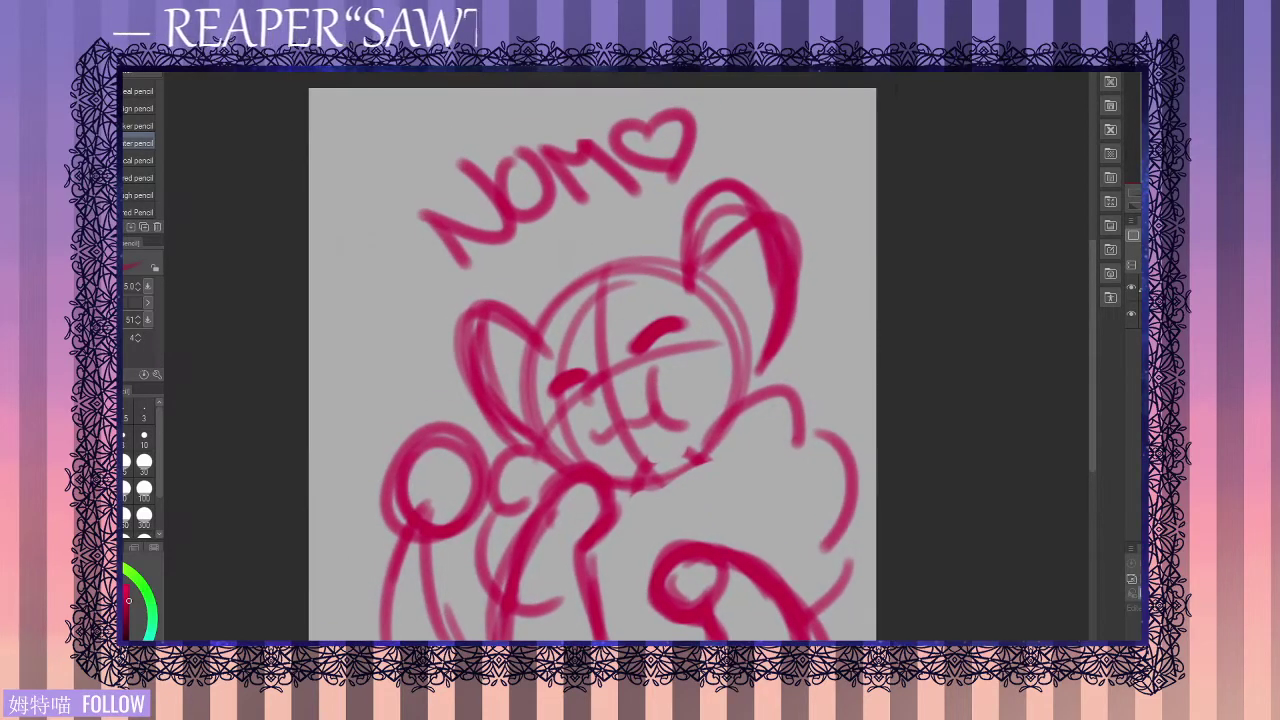
- Add a new layer above the rough sketch and switch to the Darker pencil
{"action": "key", "text": "ctrl+shift+n"}
{"action": "left_click_drag", "start_coordinate": [423, 366], "coordinate": [378, 336]}
{"action": "left_click", "coordinate": [139, 124]}
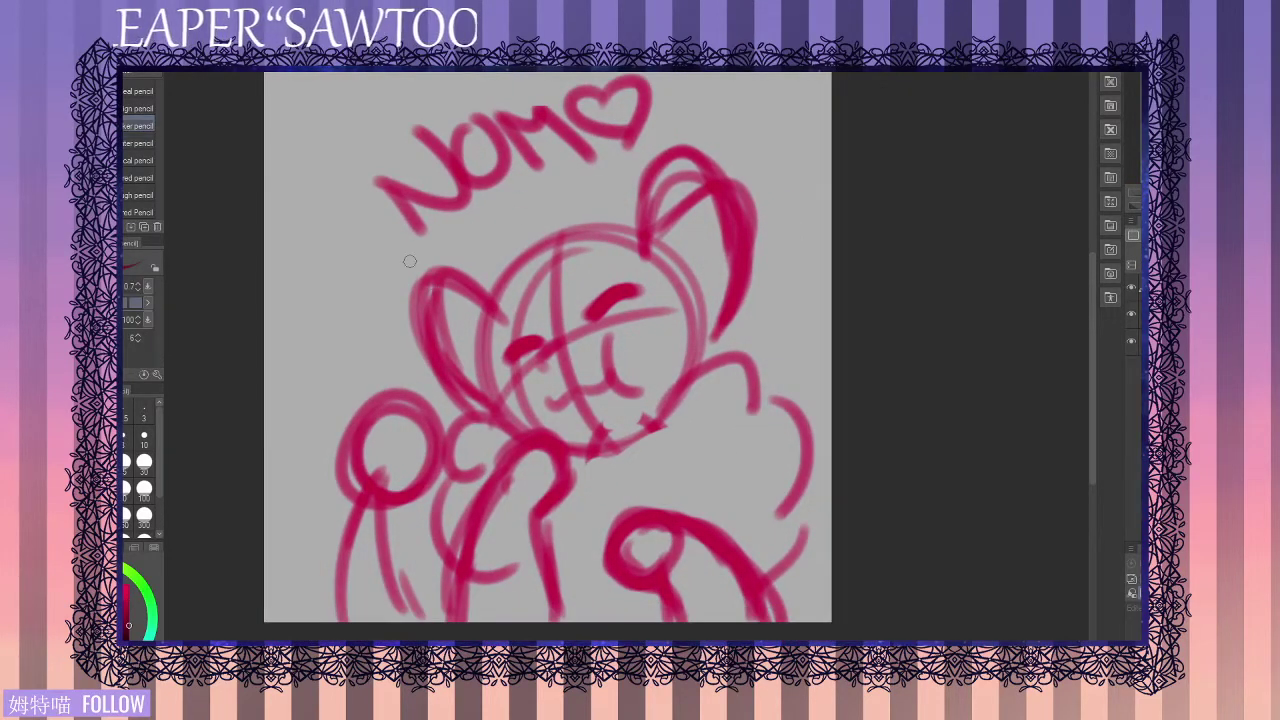
{"action": "key", "text": "ctrl+z"}
{"action": "left_click_drag", "start_coordinate": [482, 259], "coordinate": [466, 382]}
{"action": "key", "text": "ctrl+z"}
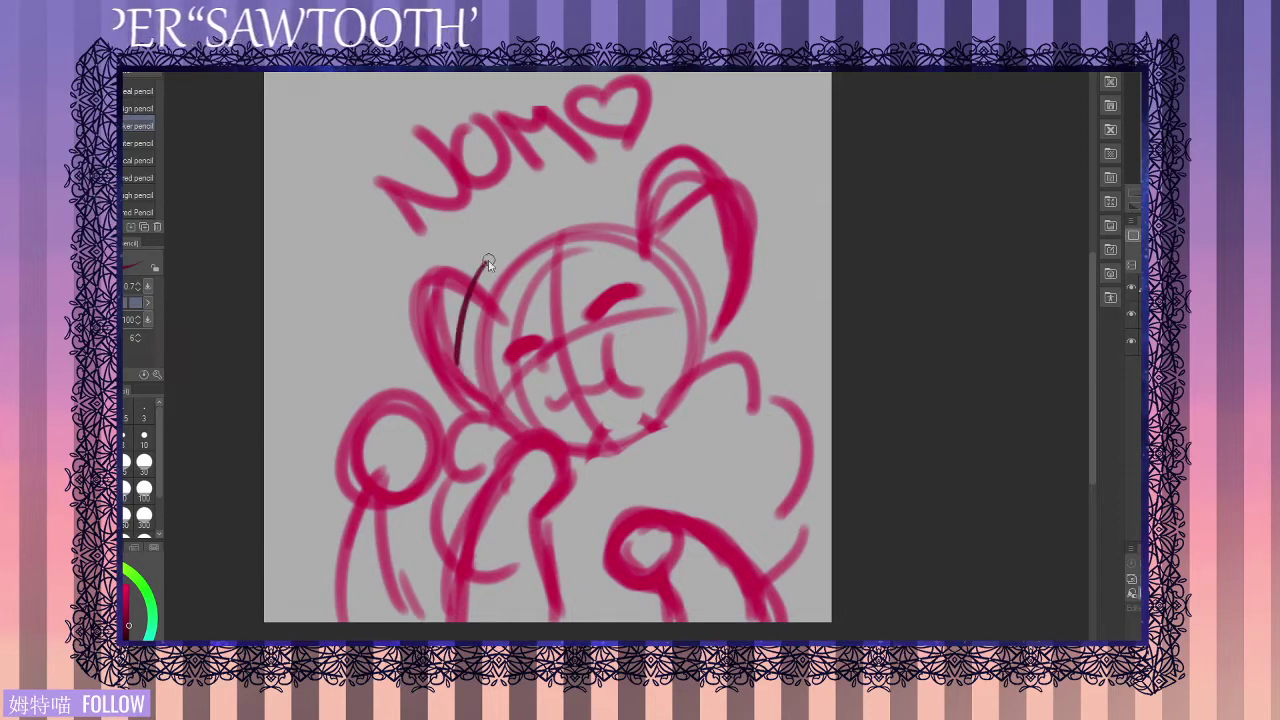
{"action": "key", "text": "ctrl+z"}
{"action": "mouse_move", "coordinate": [486, 250]}
{"action": "left_mouse_down"}
{"action": "mouse_move", "coordinate": [463, 316]}
{"action": "mouse_move", "coordinate": [474, 385]}
{"action": "left_mouse_up"}
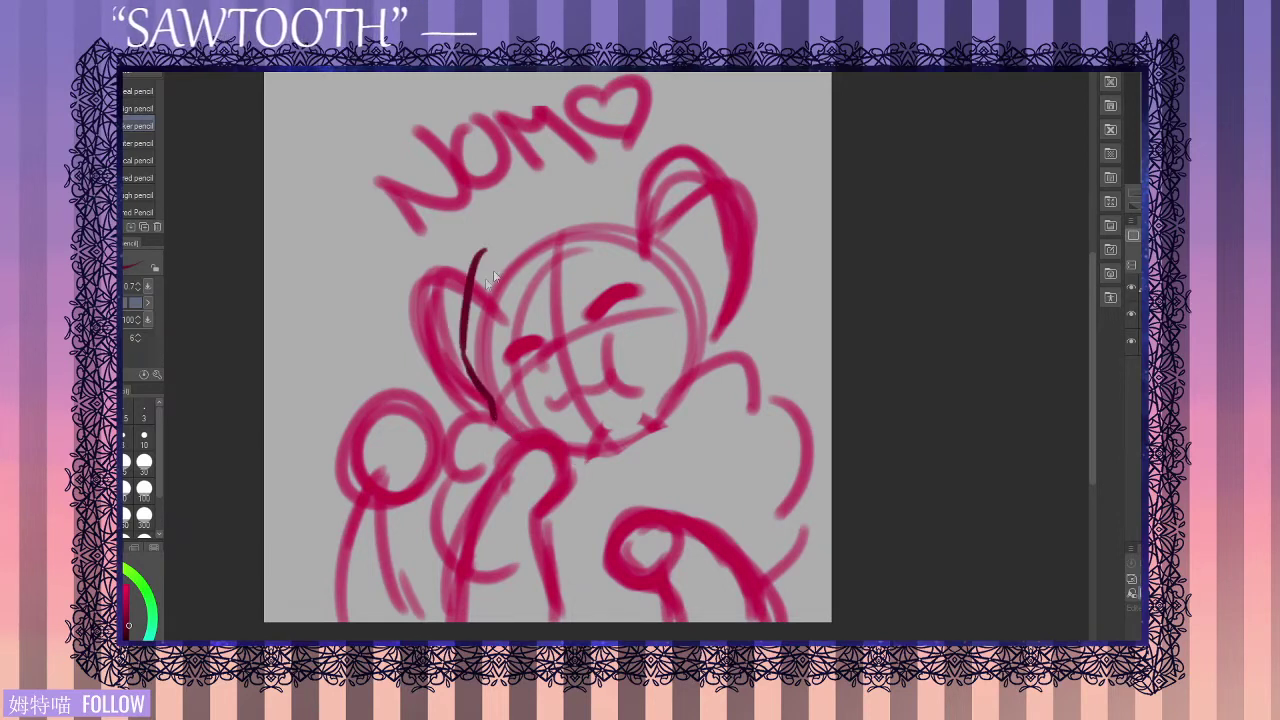
{"action": "key", "text": "ctrl+z"}
- Draw the refined round head outline in dark red over the pink circle
{"action": "mouse_move", "coordinate": [535, 227]}
{"action": "left_mouse_down"}
{"action": "mouse_move", "coordinate": [512, 250]}
{"action": "mouse_move", "coordinate": [490, 395]}
{"action": "mouse_move", "coordinate": [575, 462]}
{"action": "mouse_move", "coordinate": [625, 452]}
{"action": "mouse_move", "coordinate": [688, 408]}
{"action": "mouse_move", "coordinate": [697, 345]}
{"action": "left_mouse_up"}
{"action": "left_click_drag", "start_coordinate": [488, 276], "coordinate": [604, 208]}
{"action": "left_click_drag", "start_coordinate": [503, 234], "coordinate": [650, 230]}
{"action": "left_click_drag", "start_coordinate": [602, 192], "coordinate": [428, 284]}
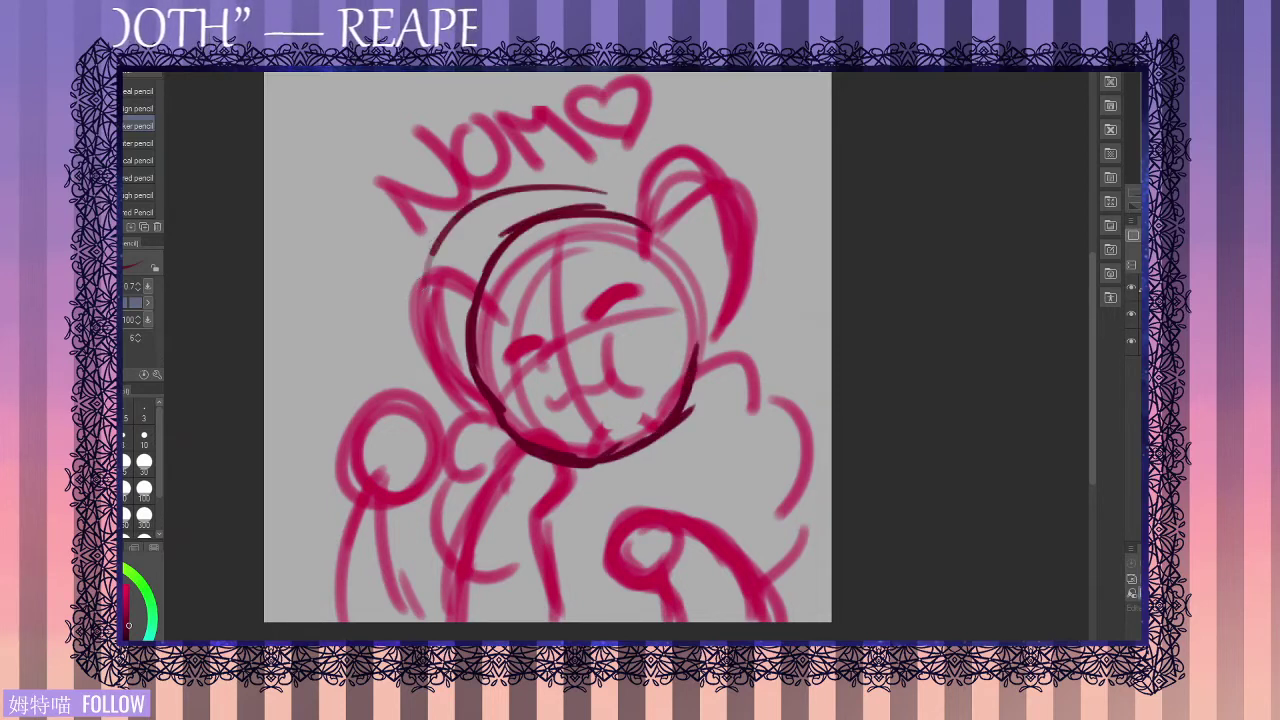
{"action": "key", "text": "ctrl+z"}
- Sketch the large rounded hair puff on the left of the head and the hair tuft on top
{"action": "mouse_move", "coordinate": [563, 194]}
{"action": "left_mouse_down"}
{"action": "mouse_move", "coordinate": [437, 408]}
{"action": "mouse_move", "coordinate": [475, 262]}
{"action": "mouse_move", "coordinate": [521, 353]}
{"action": "left_mouse_up"}
{"action": "key", "text": "ctrl+z"}
{"action": "key", "text": "ctrl+z"}
{"action": "key", "text": "ctrl+z"}
{"action": "mouse_move", "coordinate": [499, 374]}
{"action": "left_mouse_down"}
{"action": "mouse_move", "coordinate": [422, 250]}
{"action": "mouse_move", "coordinate": [530, 204]}
{"action": "left_mouse_up"}
{"action": "left_click_drag", "start_coordinate": [428, 246], "coordinate": [603, 191]}
{"action": "key", "text": "ctrl+z"}
{"action": "mouse_move", "coordinate": [510, 202]}
{"action": "left_mouse_down"}
{"action": "mouse_move", "coordinate": [602, 188]}
{"action": "mouse_move", "coordinate": [652, 232]}
{"action": "left_mouse_up"}
{"action": "key", "text": "ctrl+z"}
- Sketch the forehead curl and the hair loops framing the right side of the face
{"action": "mouse_move", "coordinate": [668, 237]}
{"action": "left_mouse_down"}
{"action": "mouse_move", "coordinate": [712, 275]}
{"action": "mouse_move", "coordinate": [709, 334]}
{"action": "left_mouse_up"}
{"action": "mouse_move", "coordinate": [720, 276]}
{"action": "left_mouse_down"}
{"action": "mouse_move", "coordinate": [652, 338]}
{"action": "mouse_move", "coordinate": [669, 311]}
{"action": "left_mouse_up"}
{"action": "mouse_move", "coordinate": [676, 304]}
{"action": "left_mouse_down"}
{"action": "mouse_move", "coordinate": [698, 367]}
{"action": "mouse_move", "coordinate": [593, 254]}
{"action": "mouse_move", "coordinate": [602, 288]}
{"action": "mouse_move", "coordinate": [648, 248]}
{"action": "left_mouse_up"}
{"action": "key", "text": "ctrl+z"}
{"action": "mouse_move", "coordinate": [646, 260]}
{"action": "left_mouse_down"}
{"action": "mouse_move", "coordinate": [576, 258]}
{"action": "mouse_move", "coordinate": [642, 249]}
{"action": "mouse_move", "coordinate": [667, 298]}
{"action": "mouse_move", "coordinate": [660, 322]}
{"action": "left_mouse_up"}
{"action": "key", "text": "ctrl+z"}
{"action": "key", "text": "ctrl+z"}
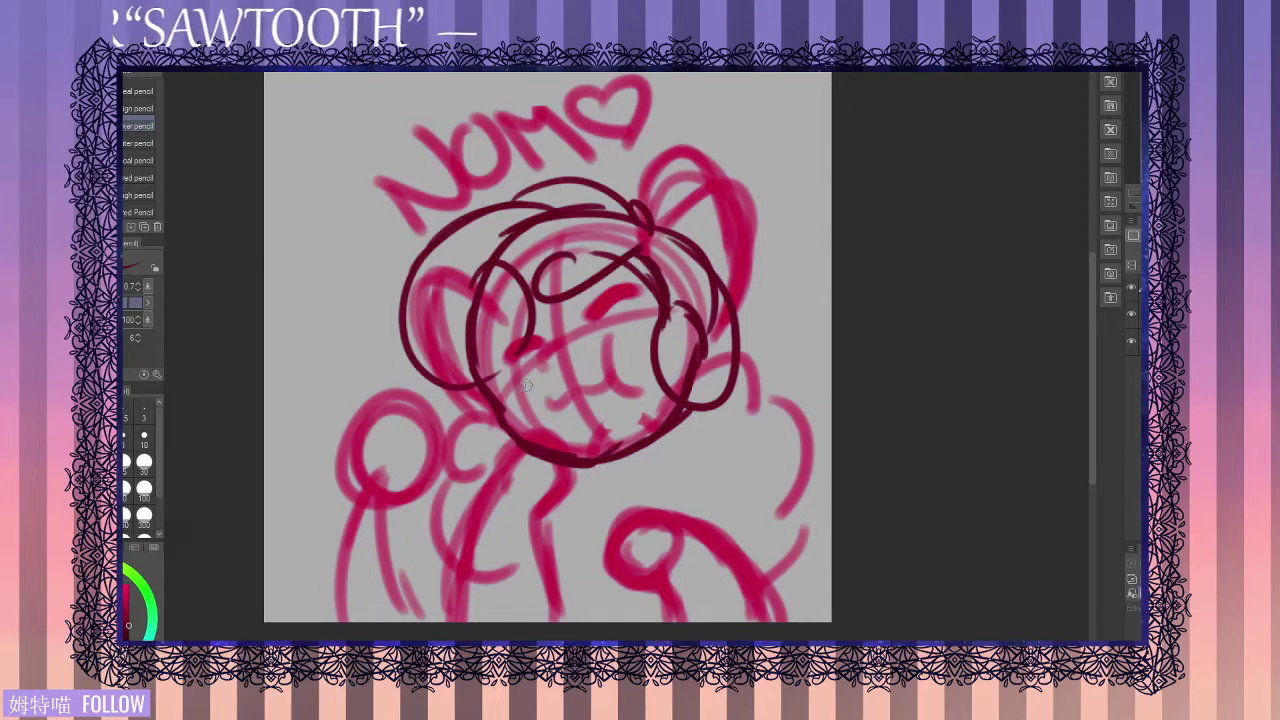
- Sketch a small round hair curl beneath the left hair puff
{"action": "mouse_move", "coordinate": [468, 392]}
{"action": "left_mouse_down"}
{"action": "mouse_move", "coordinate": [516, 460]}
{"action": "mouse_move", "coordinate": [512, 432]}
{"action": "left_mouse_up"}
{"action": "key", "text": "ctrl+z"}
{"action": "mouse_move", "coordinate": [482, 390]}
{"action": "left_mouse_down"}
{"action": "mouse_move", "coordinate": [474, 456]}
{"action": "mouse_move", "coordinate": [478, 378]}
{"action": "left_mouse_up"}
- Draw the refined closed eyes, muzzle bridge and curved mouth over the pink face lines
{"action": "left_click_drag", "start_coordinate": [573, 341], "coordinate": [540, 352]}
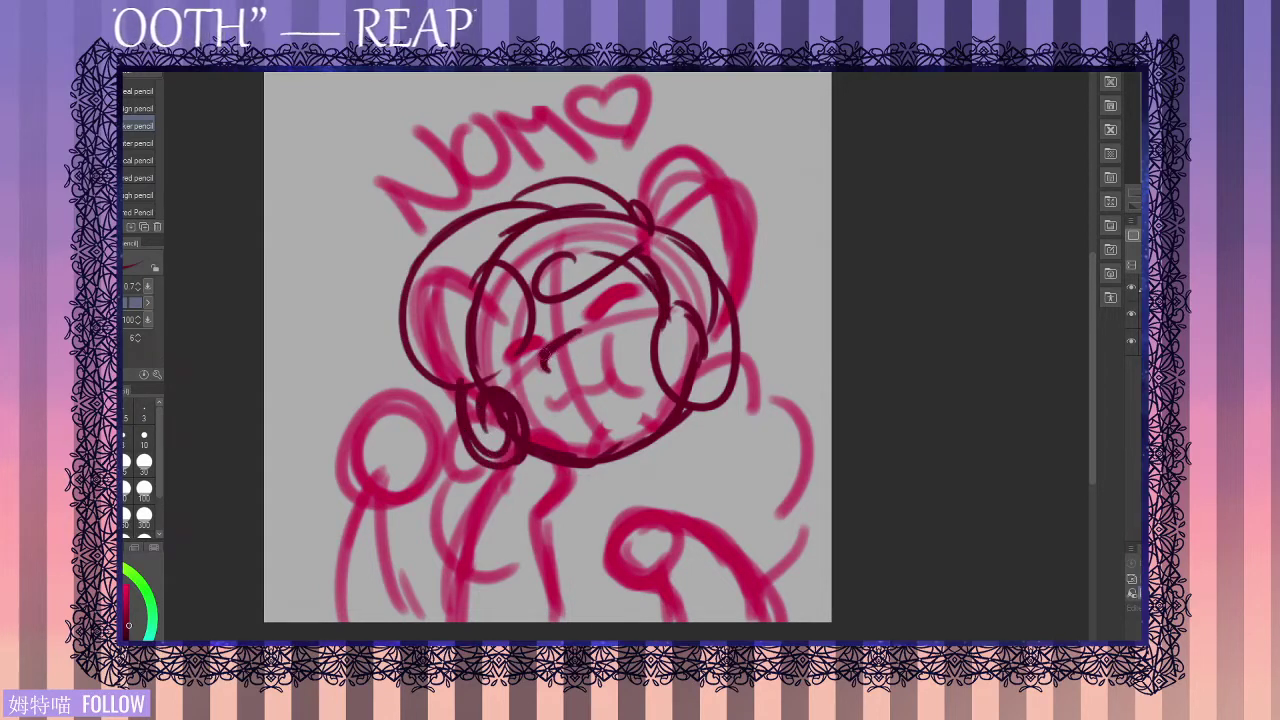
{"action": "left_click_drag", "start_coordinate": [630, 287], "coordinate": [580, 325]}
{"action": "key", "text": "ctrl+z"}
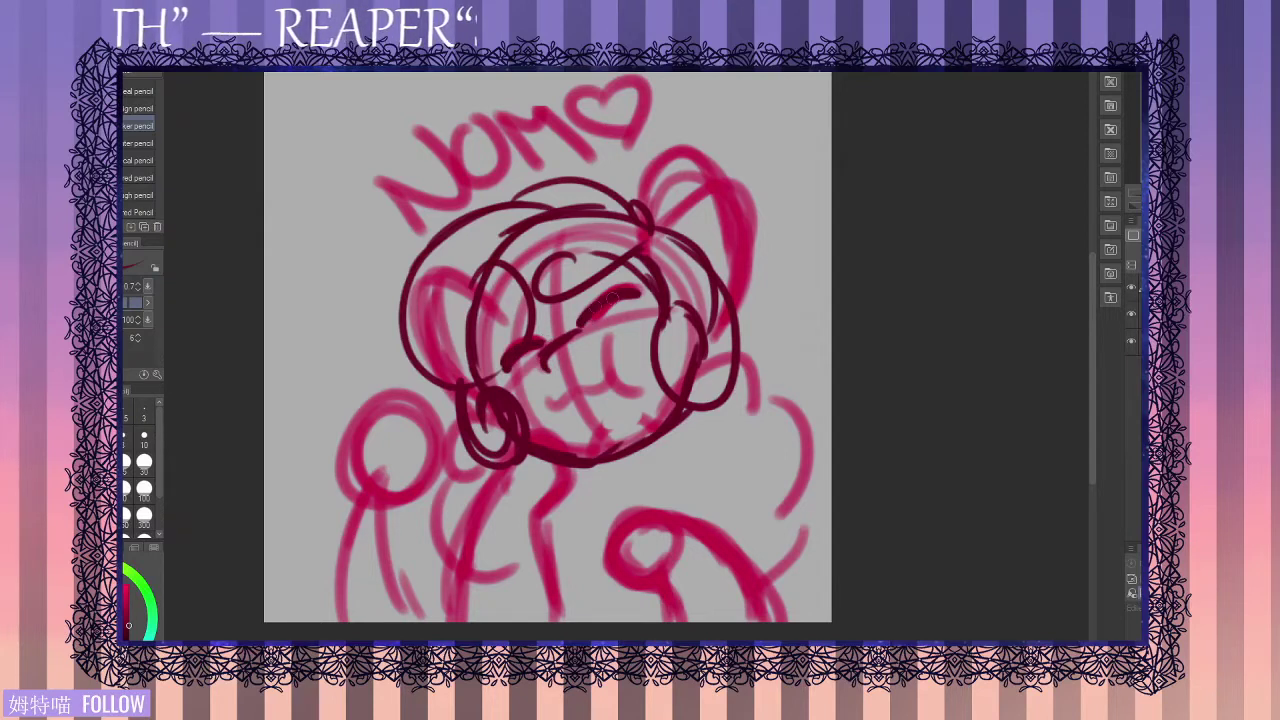
{"action": "mouse_move", "coordinate": [542, 403]}
{"action": "left_mouse_down"}
{"action": "mouse_move", "coordinate": [574, 397]}
{"action": "mouse_move", "coordinate": [627, 348]}
{"action": "left_mouse_up"}
{"action": "key", "text": "ctrl+z"}
{"action": "key", "text": "ctrl+z"}
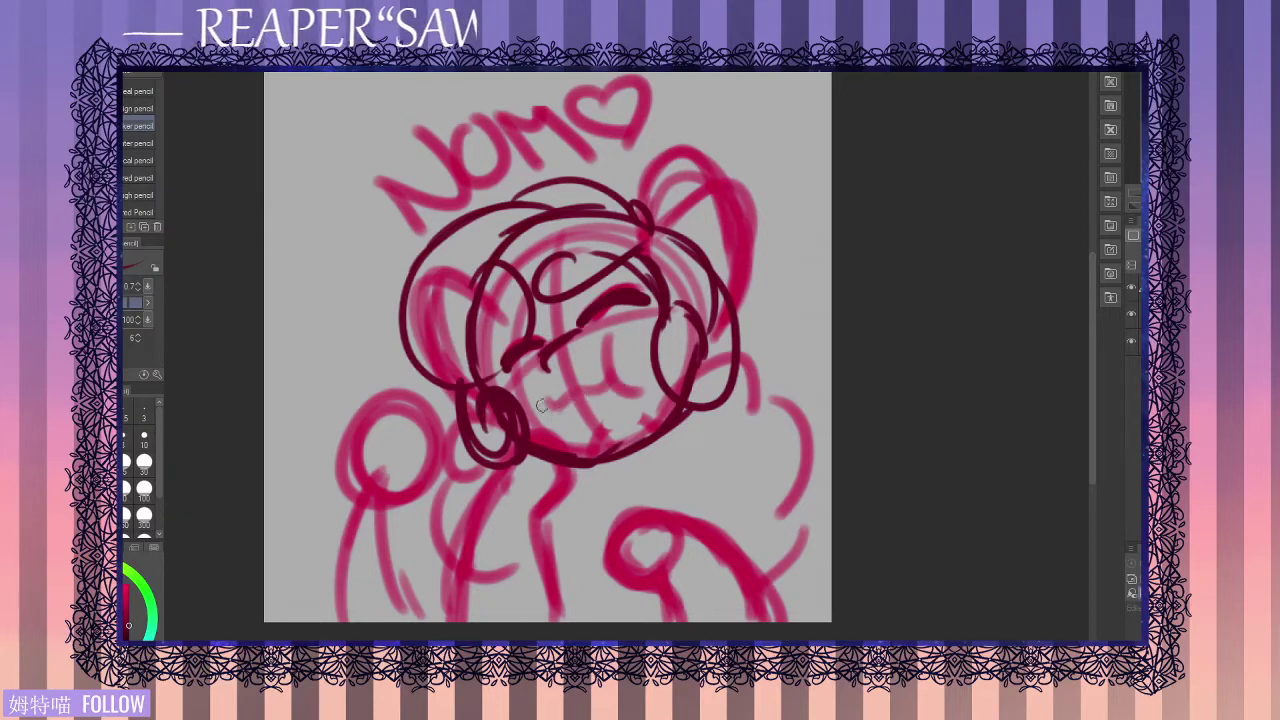
{"action": "mouse_move", "coordinate": [543, 403]}
{"action": "left_mouse_down"}
{"action": "mouse_move", "coordinate": [604, 344]}
{"action": "mouse_move", "coordinate": [640, 370]}
{"action": "left_mouse_up"}
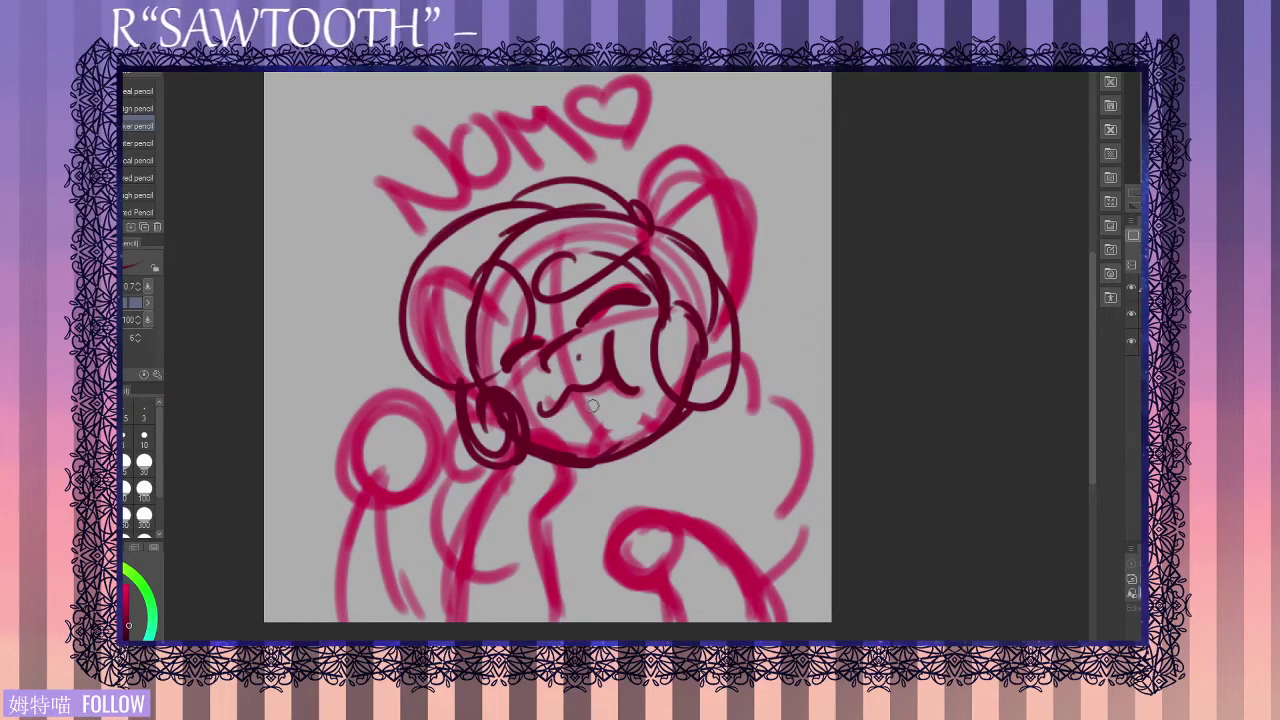
- Sketch small fur tufts along the chin and the fluffy outline of the right shoulder
{"action": "left_click_drag", "start_coordinate": [531, 489], "coordinate": [513, 450]}
{"action": "mouse_move", "coordinate": [570, 420]}
{"action": "left_mouse_down"}
{"action": "mouse_move", "coordinate": [606, 421]}
{"action": "mouse_move", "coordinate": [611, 400]}
{"action": "mouse_move", "coordinate": [559, 510]}
{"action": "mouse_move", "coordinate": [552, 476]}
{"action": "left_mouse_up"}
{"action": "key", "text": "ctrl+z"}
{"action": "left_click_drag", "start_coordinate": [554, 472], "coordinate": [571, 478]}
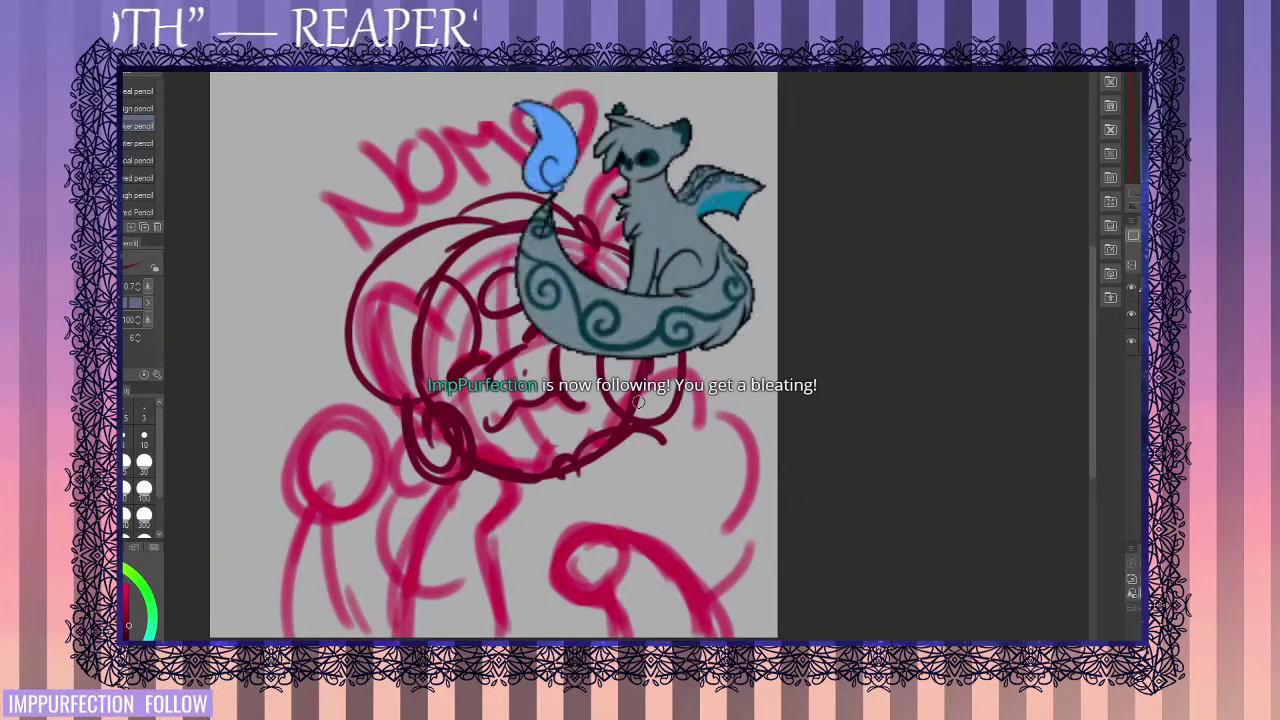
{"action": "key", "text": "ctrl+z"}
{"action": "mouse_move", "coordinate": [692, 371]}
{"action": "left_mouse_down"}
{"action": "mouse_move", "coordinate": [776, 500]}
{"action": "mouse_move", "coordinate": [737, 438]}
{"action": "left_mouse_up"}
{"action": "mouse_move", "coordinate": [674, 410]}
{"action": "left_mouse_down"}
{"action": "mouse_move", "coordinate": [777, 480]}
{"action": "mouse_move", "coordinate": [728, 596]}
{"action": "mouse_move", "coordinate": [765, 622]}
{"action": "left_mouse_up"}
- Refine the left arm with a paw against the chin and fur at the wrist
{"action": "left_click_drag", "start_coordinate": [510, 428], "coordinate": [507, 515]}
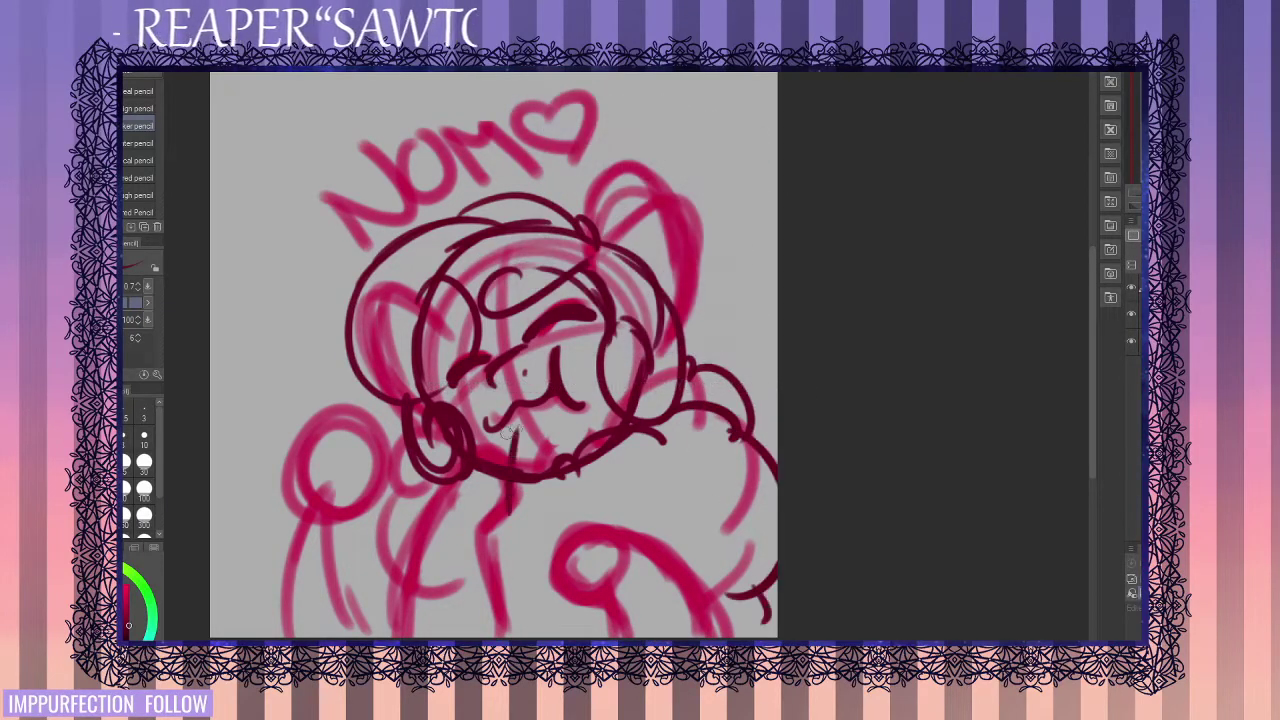
{"action": "key", "text": "ctrl+z"}
{"action": "left_click_drag", "start_coordinate": [447, 484], "coordinate": [424, 602]}
{"action": "mouse_move", "coordinate": [474, 456]}
{"action": "left_mouse_down"}
{"action": "mouse_move", "coordinate": [521, 470]}
{"action": "mouse_move", "coordinate": [486, 614]}
{"action": "left_mouse_up"}
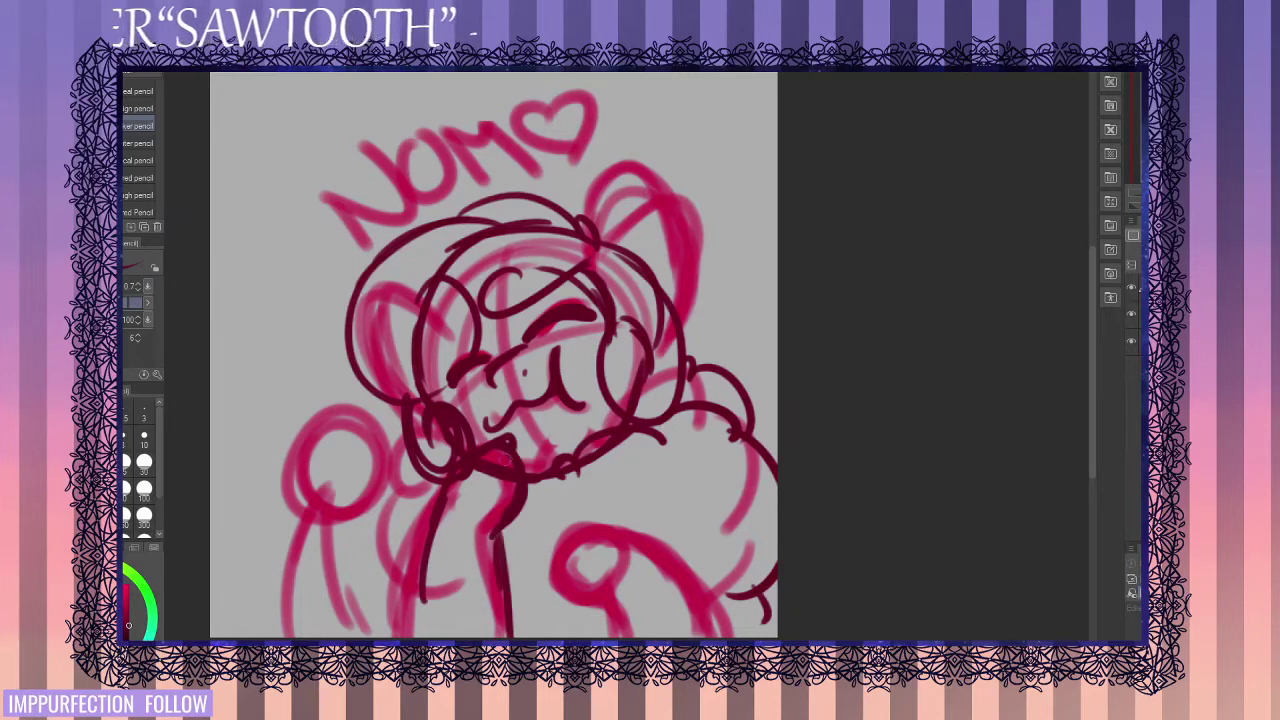
{"action": "left_click_drag", "start_coordinate": [490, 440], "coordinate": [522, 478]}
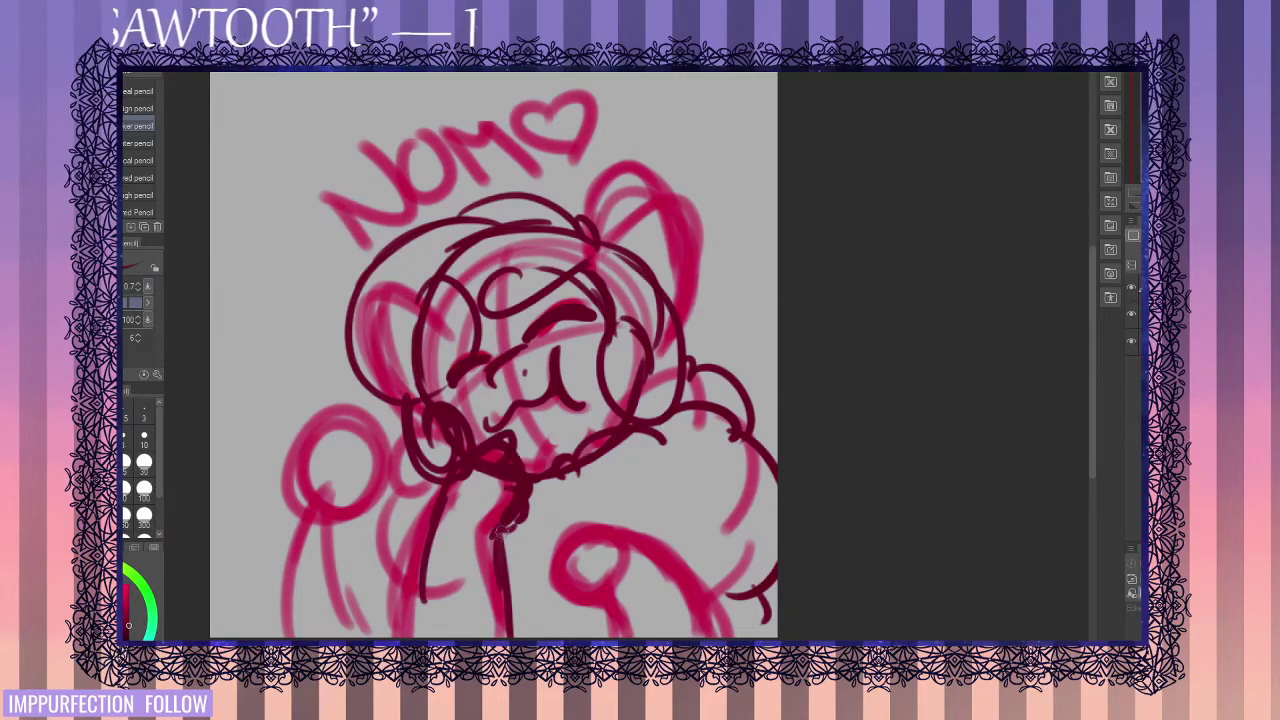
{"action": "left_click_drag", "start_coordinate": [500, 532], "coordinate": [515, 636]}
{"action": "left_click_drag", "start_coordinate": [424, 568], "coordinate": [410, 636]}
{"action": "key", "text": "ctrl+z"}
- Refine the lowered right forearm with its curled paw, and add rounded fur curves at both shoulders
{"action": "mouse_move", "coordinate": [636, 536]}
{"action": "left_mouse_down"}
{"action": "mouse_move", "coordinate": [551, 540]}
{"action": "mouse_move", "coordinate": [603, 598]}
{"action": "left_mouse_up"}
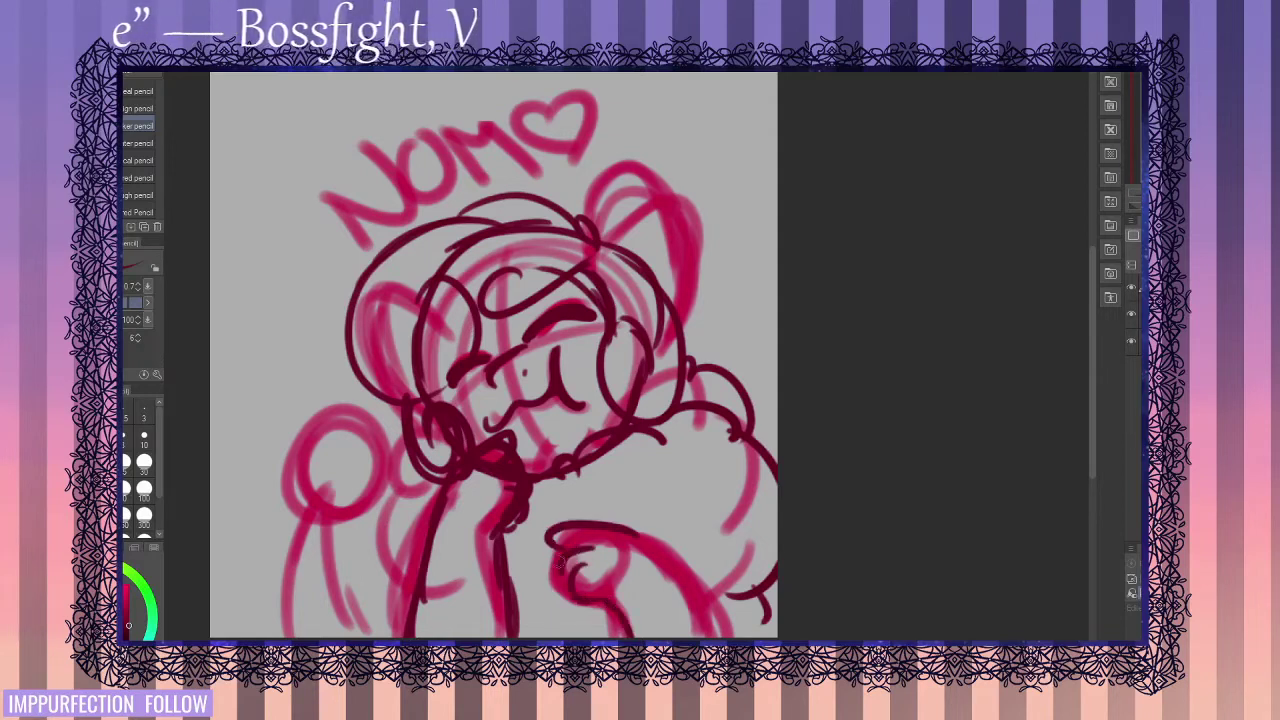
{"action": "mouse_move", "coordinate": [642, 543]}
{"action": "left_mouse_down"}
{"action": "mouse_move", "coordinate": [588, 510]}
{"action": "mouse_move", "coordinate": [734, 636]}
{"action": "left_mouse_up"}
{"action": "left_click_drag", "start_coordinate": [469, 567], "coordinate": [493, 525]}
{"action": "mouse_move", "coordinate": [456, 438]}
{"action": "left_mouse_down"}
{"action": "mouse_move", "coordinate": [415, 455]}
{"action": "mouse_move", "coordinate": [396, 591]}
{"action": "left_mouse_up"}
{"action": "left_click_drag", "start_coordinate": [730, 538], "coordinate": [763, 507]}
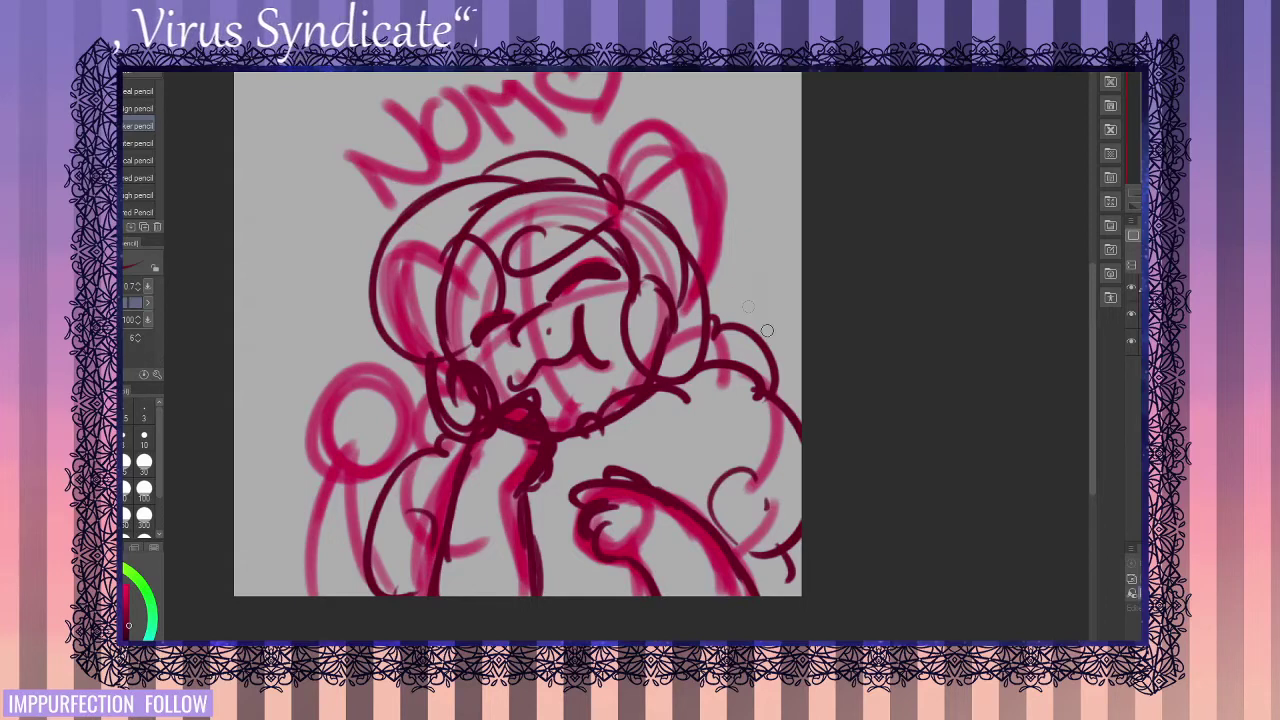
- Refine the tail with a curved stem and a large round tip
{"action": "mouse_move", "coordinate": [272, 596]}
{"action": "left_mouse_down"}
{"action": "mouse_move", "coordinate": [289, 449]}
{"action": "mouse_move", "coordinate": [354, 596]}
{"action": "mouse_move", "coordinate": [297, 455]}
{"action": "mouse_move", "coordinate": [334, 596]}
{"action": "mouse_move", "coordinate": [289, 452]}
{"action": "mouse_move", "coordinate": [301, 442]}
{"action": "left_mouse_up"}
{"action": "key", "text": "ctrl+z"}
{"action": "key", "text": "ctrl+z"}
{"action": "key", "text": "ctrl+z"}
{"action": "left_click_drag", "start_coordinate": [291, 456], "coordinate": [318, 596]}
{"action": "mouse_move", "coordinate": [335, 356]}
{"action": "left_mouse_down"}
{"action": "mouse_move", "coordinate": [285, 395]}
{"action": "mouse_move", "coordinate": [380, 420]}
{"action": "left_mouse_up"}
- Outline the two pointed ears rising above the hair
{"action": "left_click_drag", "start_coordinate": [342, 302], "coordinate": [320, 439]}
{"action": "mouse_move", "coordinate": [582, 318]}
{"action": "left_mouse_down"}
{"action": "mouse_move", "coordinate": [671, 303]}
{"action": "mouse_move", "coordinate": [569, 224]}
{"action": "mouse_move", "coordinate": [649, 253]}
{"action": "left_mouse_up"}
{"action": "key", "text": "ctrl+z"}
{"action": "left_click_drag", "start_coordinate": [616, 218], "coordinate": [690, 368]}
{"action": "left_click_drag", "start_coordinate": [364, 344], "coordinate": [326, 452]}
{"action": "left_click_drag", "start_coordinate": [324, 388], "coordinate": [350, 464]}
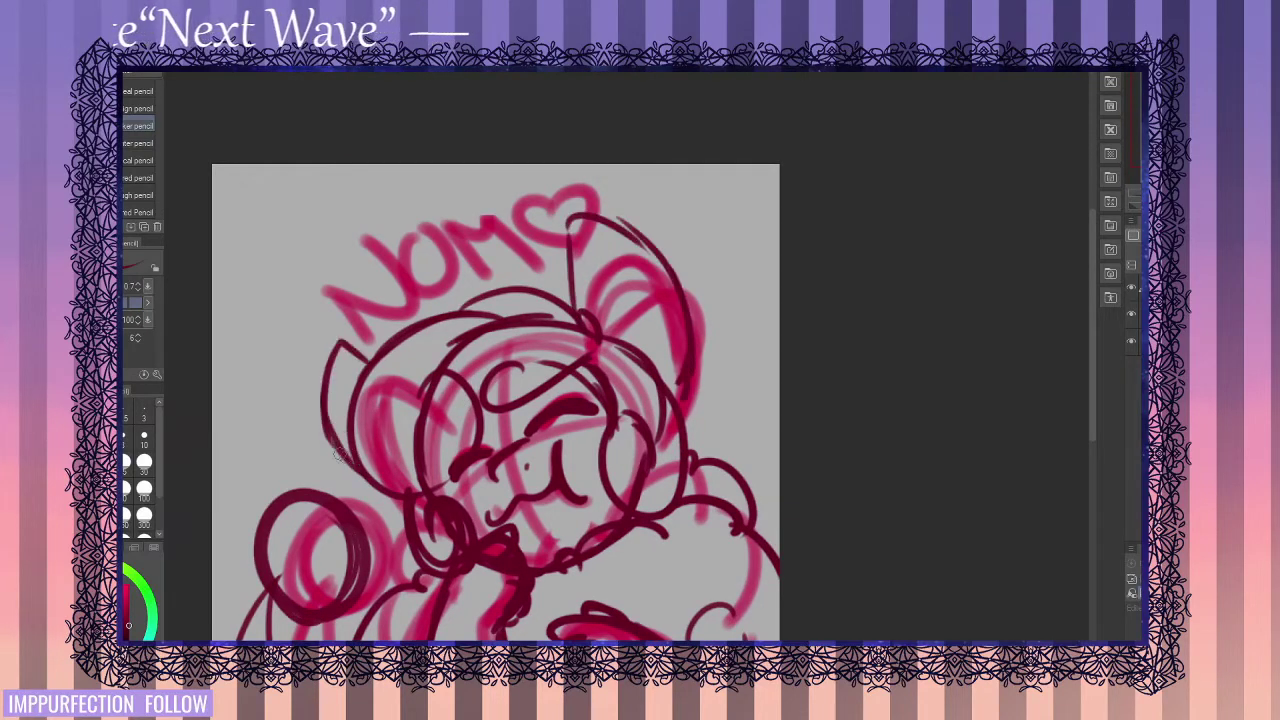
- Reinforce the left ear's lower edge and add inner lines and stripes to the right ear
{"action": "left_click_drag", "start_coordinate": [326, 420], "coordinate": [403, 516]}
{"action": "left_click_drag", "start_coordinate": [332, 388], "coordinate": [345, 447]}
{"action": "mouse_move", "coordinate": [607, 253]}
{"action": "left_mouse_down"}
{"action": "mouse_move", "coordinate": [655, 352]}
{"action": "mouse_move", "coordinate": [634, 245]}
{"action": "mouse_move", "coordinate": [686, 344]}
{"action": "left_mouse_up"}
{"action": "key", "text": "ctrl+z"}
{"action": "left_click_drag", "start_coordinate": [611, 246], "coordinate": [662, 368]}
{"action": "left_click_drag", "start_coordinate": [579, 290], "coordinate": [663, 251]}
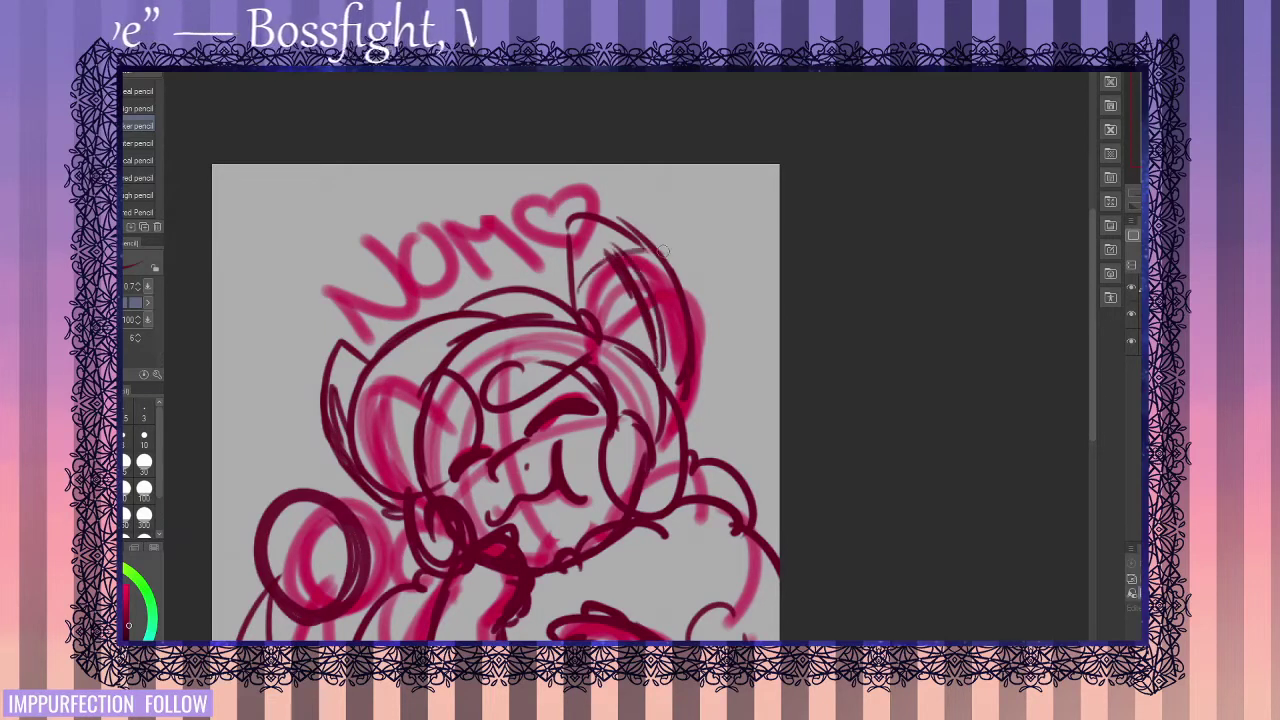
- Hide the pink rough sketch layer and letter "NOM" and a heart in dark red around the ears
{"action": "left_click", "coordinate": [1131, 314]}
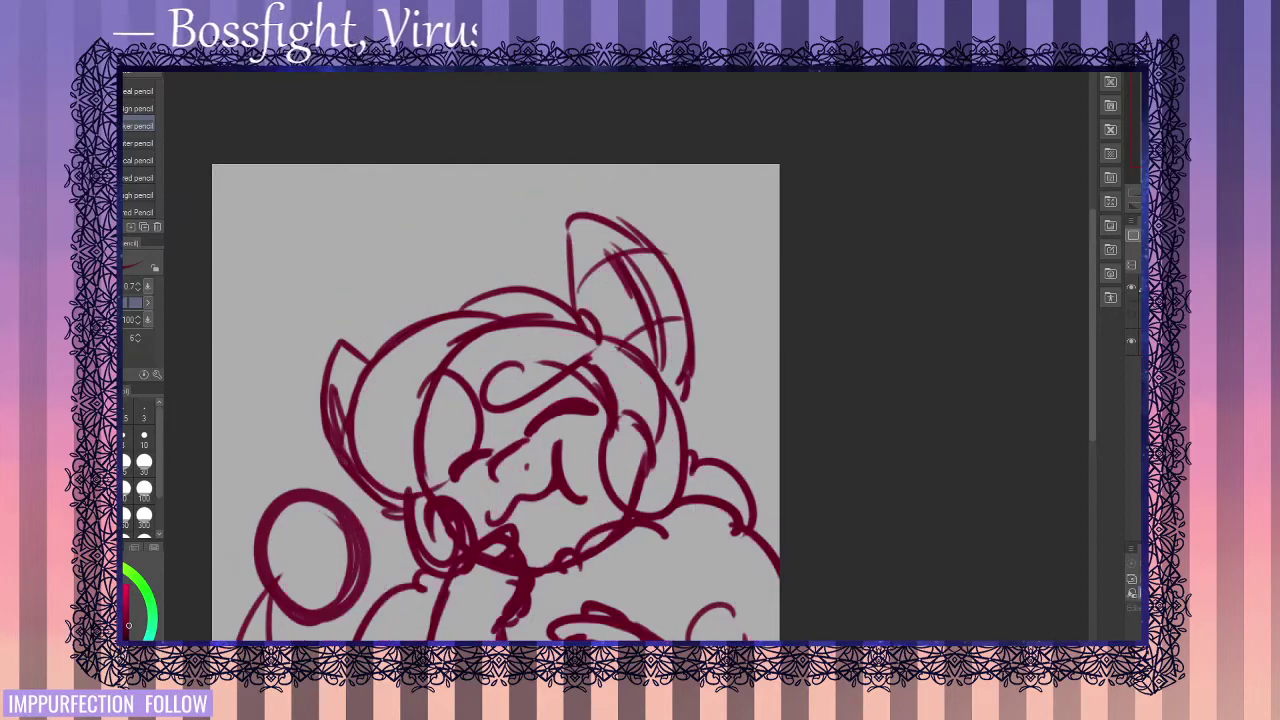
{"action": "mouse_move", "coordinate": [357, 349]}
{"action": "left_mouse_down"}
{"action": "mouse_move", "coordinate": [411, 266]}
{"action": "mouse_move", "coordinate": [450, 330]}
{"action": "left_mouse_up"}
{"action": "left_click_drag", "start_coordinate": [333, 222], "coordinate": [400, 318]}
{"action": "left_click_drag", "start_coordinate": [335, 230], "coordinate": [380, 192]}
{"action": "left_click_drag", "start_coordinate": [468, 182], "coordinate": [466, 185]}
{"action": "mouse_move", "coordinate": [490, 240]}
{"action": "left_mouse_down"}
{"action": "mouse_move", "coordinate": [540, 168]}
{"action": "mouse_move", "coordinate": [590, 230]}
{"action": "left_mouse_up"}
{"action": "left_click_drag", "start_coordinate": [820, 220], "coordinate": [836, 296]}
{"action": "left_click_drag", "start_coordinate": [652, 392], "coordinate": [648, 334]}
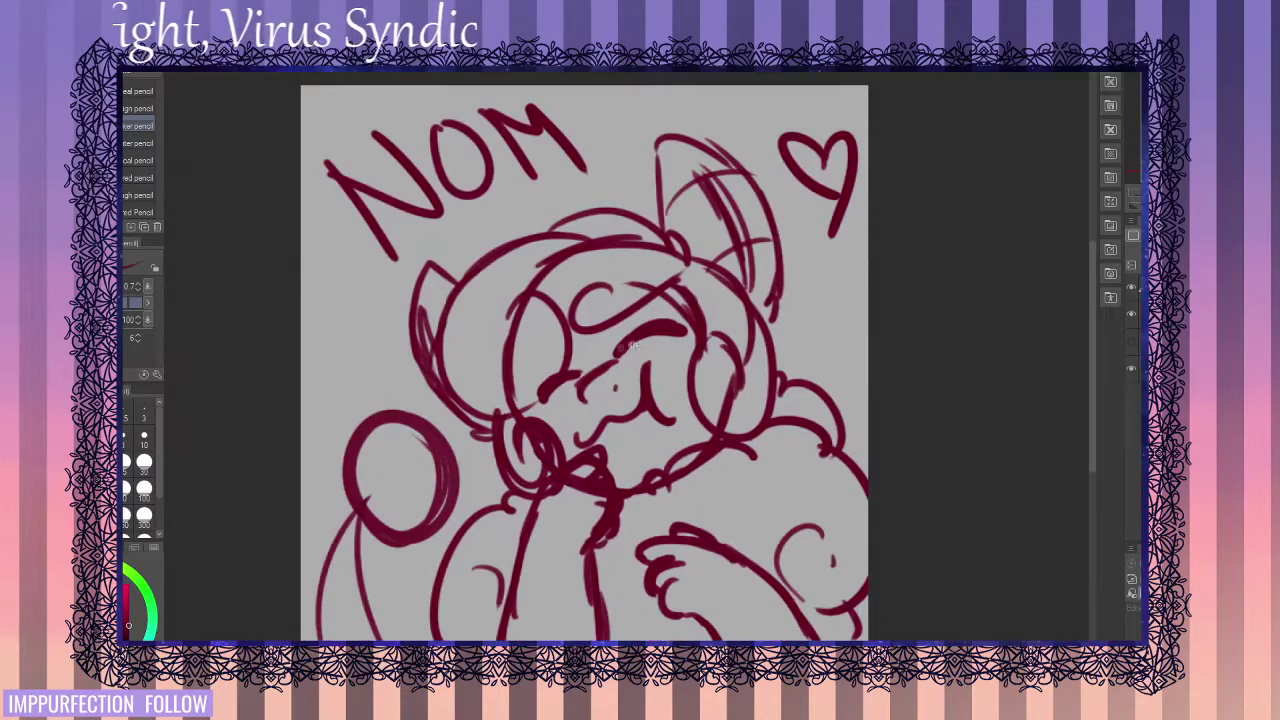
- Switch to the G-pen with brush size 10 for inking the head
{"action": "left_click", "coordinate": [112, 104]}
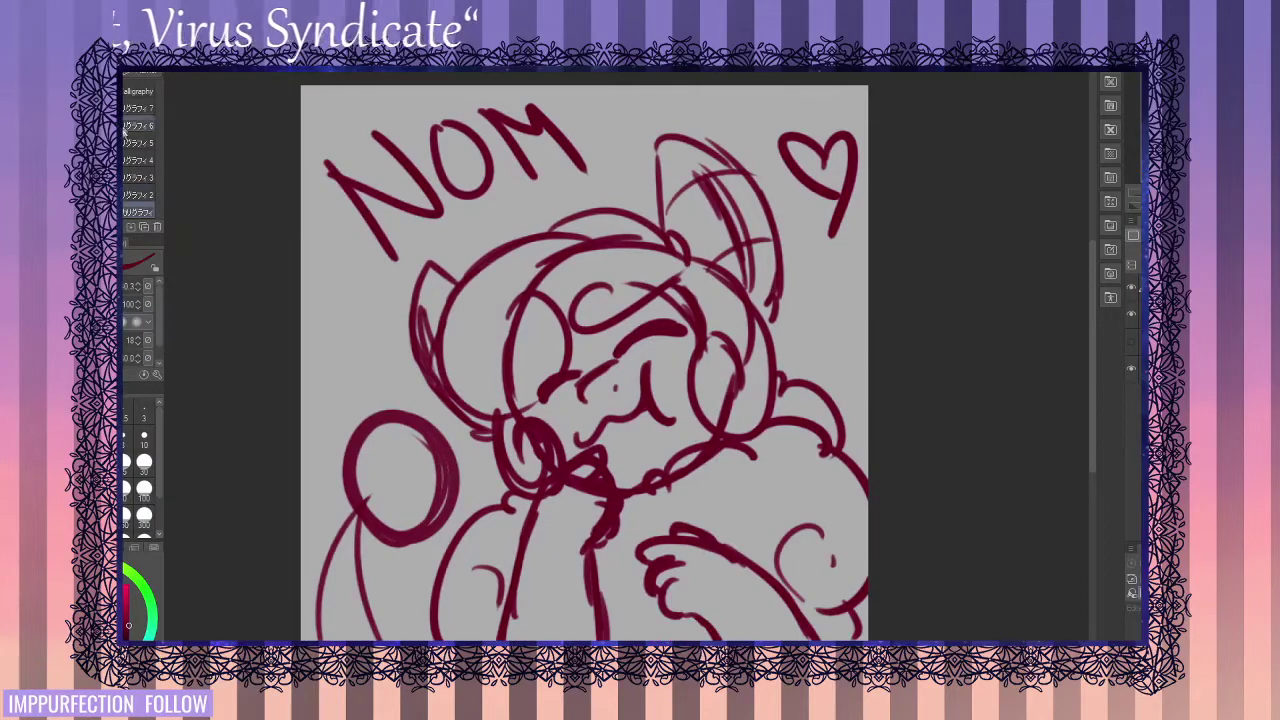
{"action": "left_click", "coordinate": [118, 78]}
{"action": "left_click", "coordinate": [144, 438]}
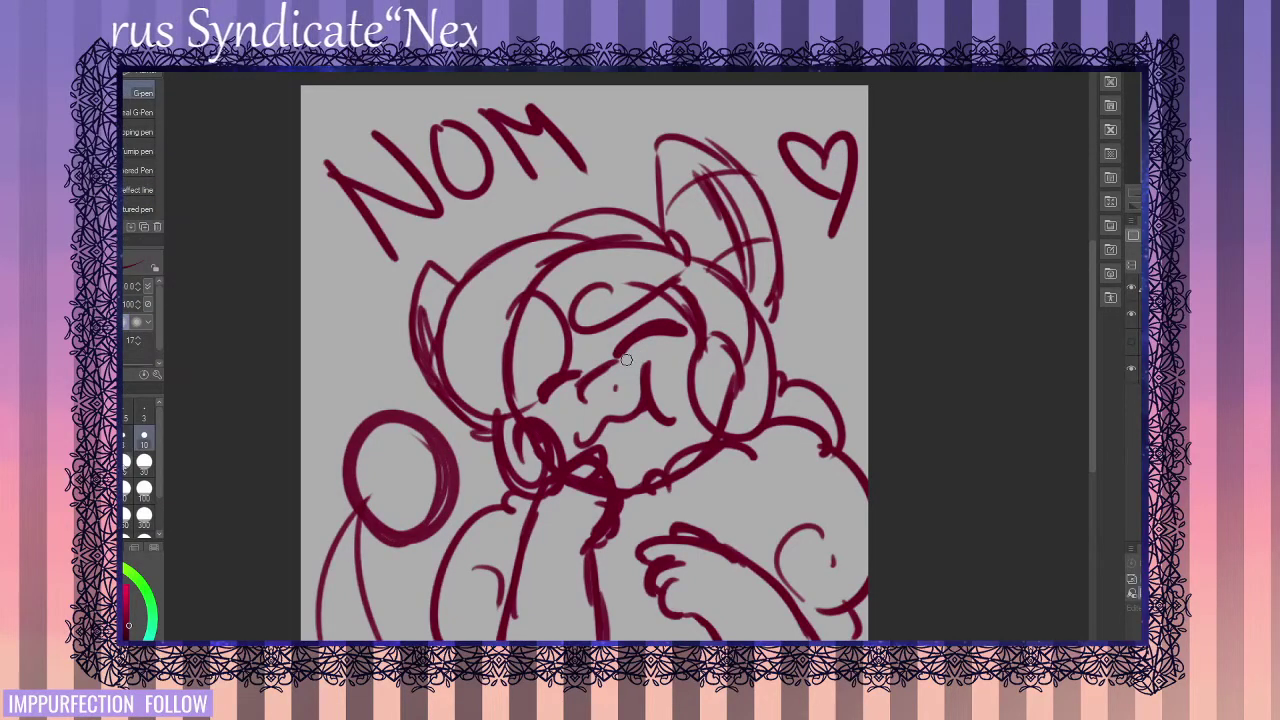
{"action": "scroll", "coordinate": [621, 264], "scroll_direction": "up", "scroll_amount": 3}
{"action": "mouse_move", "coordinate": [571, 266]}
{"action": "left_mouse_down"}
{"action": "mouse_move", "coordinate": [707, 149]}
{"action": "mouse_move", "coordinate": [514, 458]}
{"action": "mouse_move", "coordinate": [514, 252]}
{"action": "left_mouse_up"}
{"action": "key", "text": "ctrl+z"}
{"action": "mouse_move", "coordinate": [716, 154]}
{"action": "left_mouse_down"}
{"action": "mouse_move", "coordinate": [400, 243]}
{"action": "mouse_move", "coordinate": [487, 305]}
{"action": "left_mouse_up"}
{"action": "key", "text": "ctrl+z"}
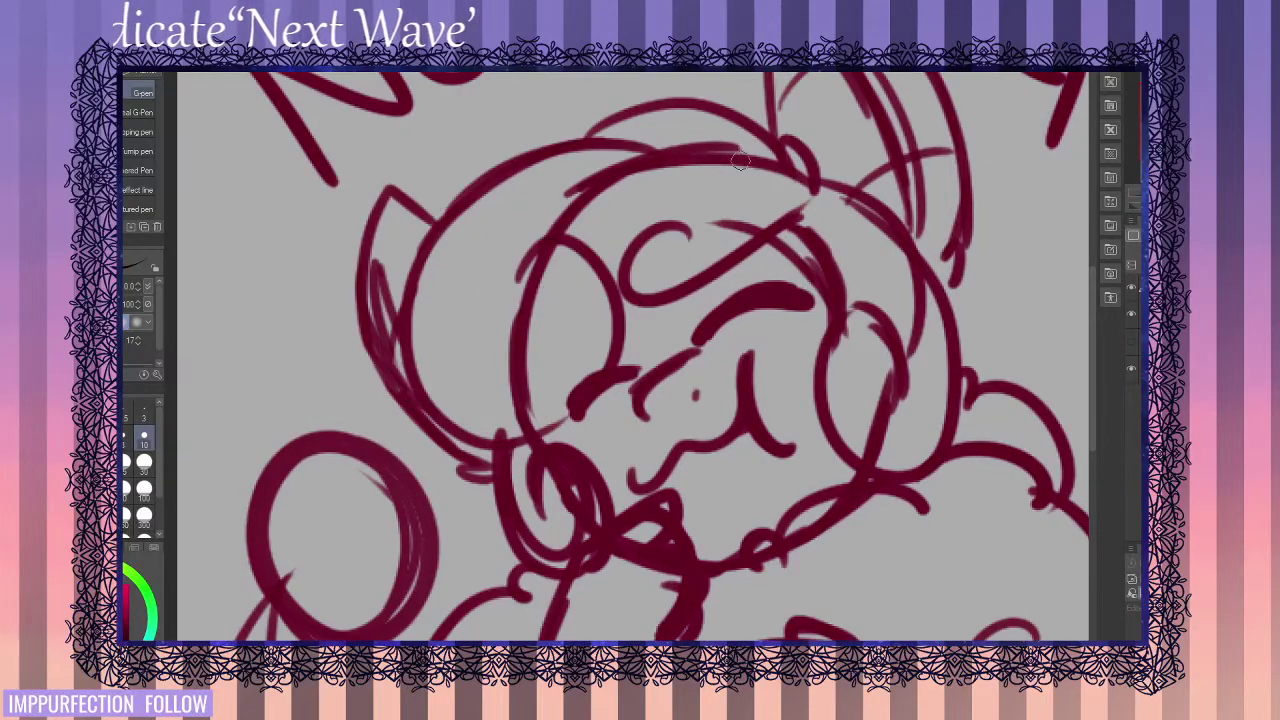
- Ink the left hair puff and the small curl beneath it in black over the refined sketch
{"action": "mouse_move", "coordinate": [740, 156]}
{"action": "left_mouse_down"}
{"action": "mouse_move", "coordinate": [624, 298]}
{"action": "mouse_move", "coordinate": [492, 308]}
{"action": "left_mouse_up"}
{"action": "mouse_move", "coordinate": [543, 370]}
{"action": "left_mouse_down"}
{"action": "mouse_move", "coordinate": [487, 361]}
{"action": "mouse_move", "coordinate": [497, 293]}
{"action": "left_mouse_up"}
{"action": "left_click_drag", "start_coordinate": [483, 329], "coordinate": [490, 362]}
{"action": "mouse_move", "coordinate": [455, 336]}
{"action": "left_mouse_down"}
{"action": "mouse_move", "coordinate": [442, 422]}
{"action": "mouse_move", "coordinate": [475, 380]}
{"action": "mouse_move", "coordinate": [495, 424]}
{"action": "left_mouse_up"}
{"action": "key", "text": "ctrl+z"}
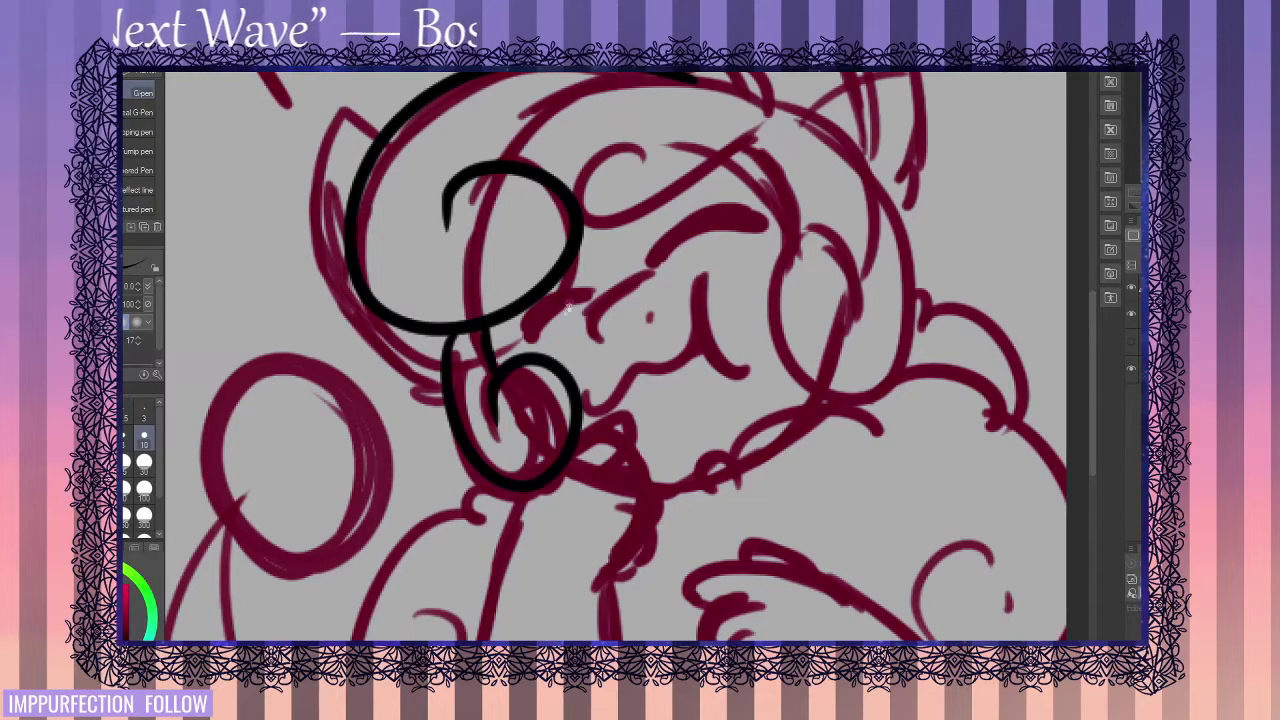
- Ink the two closed eyes in black over the sketch, redoing the right lid until it forms a thick arc
{"action": "mouse_move", "coordinate": [569, 309]}
{"action": "left_mouse_down"}
{"action": "mouse_move", "coordinate": [549, 359]}
{"action": "mouse_move", "coordinate": [572, 344]}
{"action": "left_mouse_up"}
{"action": "key", "text": "ctrl+z"}
{"action": "mouse_move", "coordinate": [510, 387]}
{"action": "left_mouse_down"}
{"action": "mouse_move", "coordinate": [569, 345]}
{"action": "mouse_move", "coordinate": [507, 389]}
{"action": "left_mouse_up"}
{"action": "mouse_move", "coordinate": [627, 306]}
{"action": "left_mouse_down"}
{"action": "mouse_move", "coordinate": [653, 272]}
{"action": "mouse_move", "coordinate": [732, 265]}
{"action": "left_mouse_up"}
{"action": "key", "text": "ctrl+z"}
{"action": "mouse_move", "coordinate": [732, 265]}
{"action": "left_mouse_down"}
{"action": "mouse_move", "coordinate": [650, 281]}
{"action": "mouse_move", "coordinate": [732, 257]}
{"action": "left_mouse_up"}
{"action": "key", "text": "ctrl+z"}
{"action": "left_click_drag", "start_coordinate": [645, 284], "coordinate": [732, 258]}
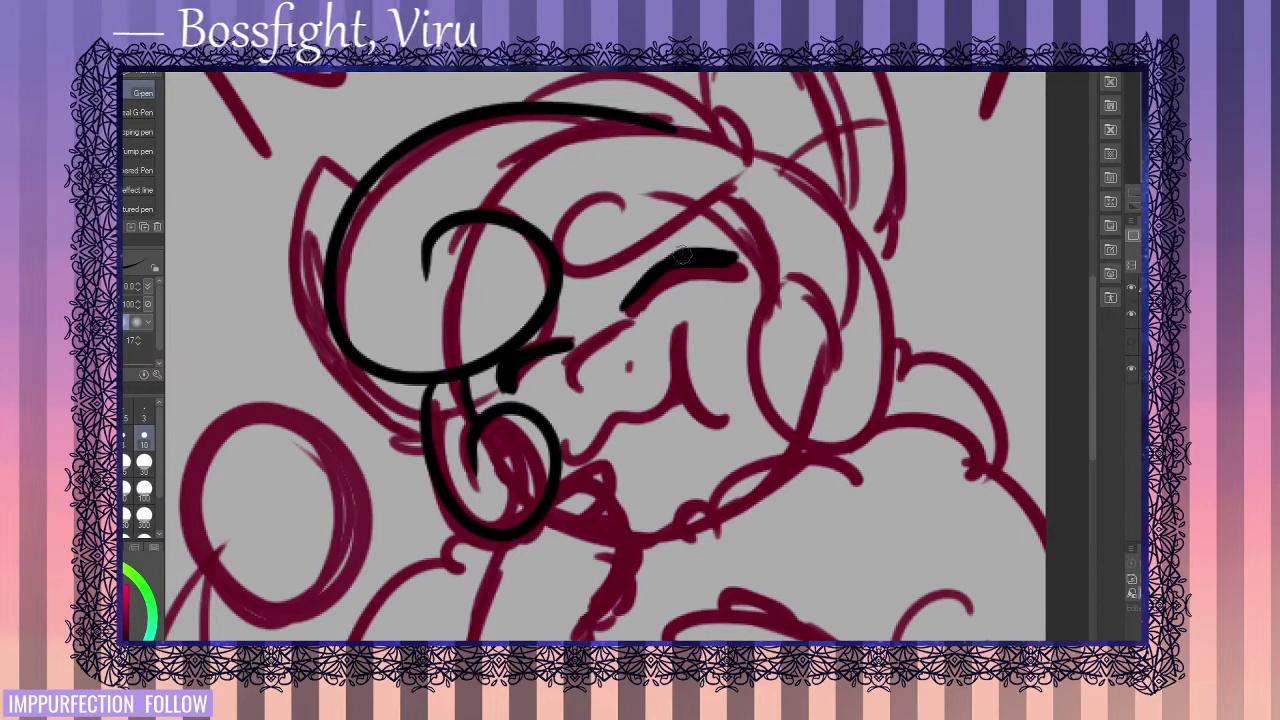
{"action": "key", "text": "ctrl+z"}
{"action": "mouse_move", "coordinate": [620, 312]}
{"action": "left_mouse_down"}
{"action": "mouse_move", "coordinate": [662, 262]}
{"action": "mouse_move", "coordinate": [728, 258]}
{"action": "left_mouse_up"}
- Ink the snout line, the mouth and the curved cheek line in black
{"action": "left_click_drag", "start_coordinate": [640, 321], "coordinate": [577, 396]}
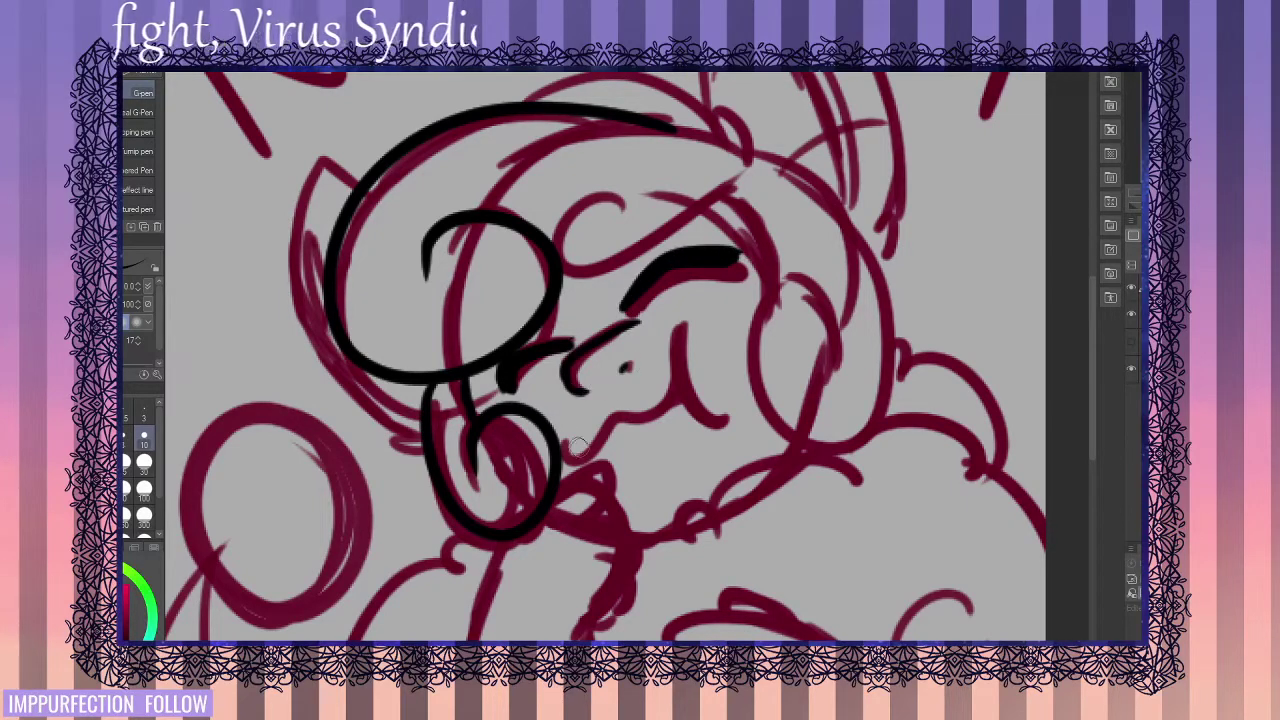
{"action": "left_click_drag", "start_coordinate": [567, 446], "coordinate": [669, 392]}
{"action": "key", "text": "ctrl+z"}
{"action": "left_click_drag", "start_coordinate": [683, 327], "coordinate": [718, 412]}
{"action": "key", "text": "ctrl+z"}
{"action": "left_click_drag", "start_coordinate": [640, 288], "coordinate": [674, 342]}
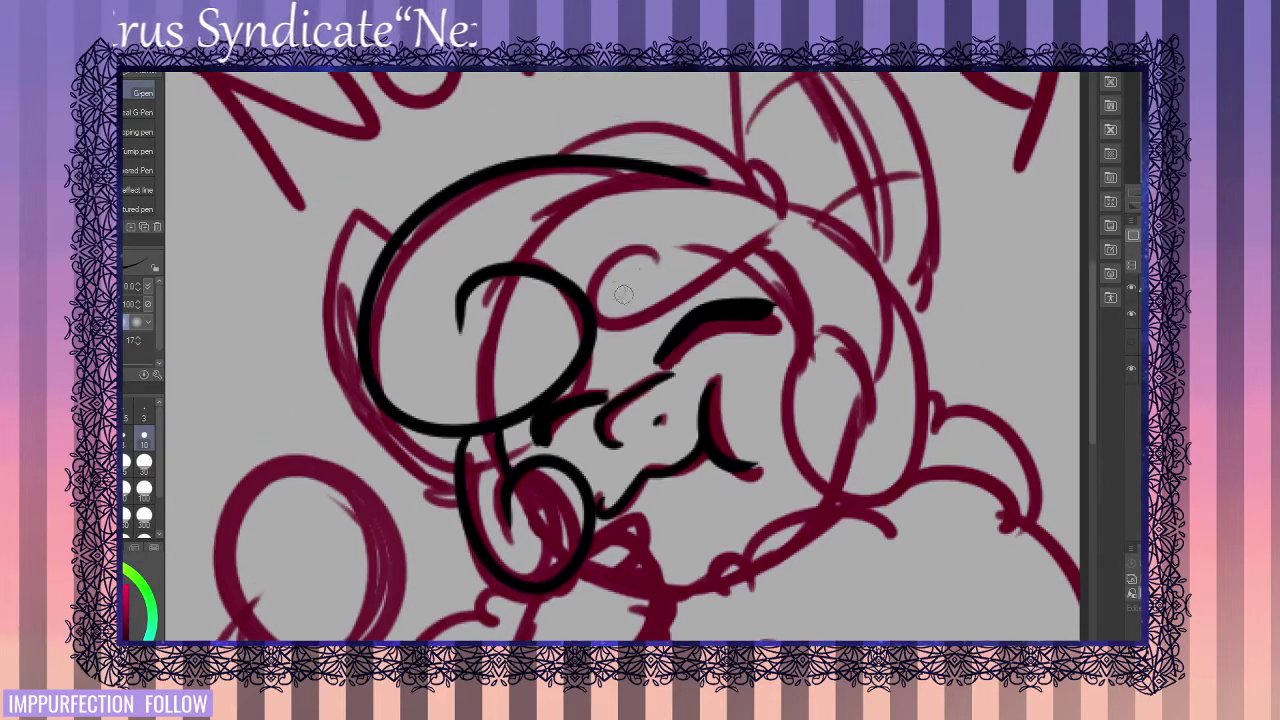
- Ink the fringe curl, the tuft on top of the head and the right-hand hair lock with its curl
{"action": "mouse_move", "coordinate": [651, 267]}
{"action": "left_mouse_down"}
{"action": "mouse_move", "coordinate": [715, 281]}
{"action": "mouse_move", "coordinate": [778, 218]}
{"action": "mouse_move", "coordinate": [668, 361]}
{"action": "left_mouse_up"}
{"action": "key", "text": "ctrl+z"}
{"action": "mouse_move", "coordinate": [546, 260]}
{"action": "left_mouse_down"}
{"action": "mouse_move", "coordinate": [718, 298]}
{"action": "mouse_move", "coordinate": [800, 440]}
{"action": "mouse_move", "coordinate": [780, 495]}
{"action": "left_mouse_up"}
{"action": "key", "text": "ctrl+z"}
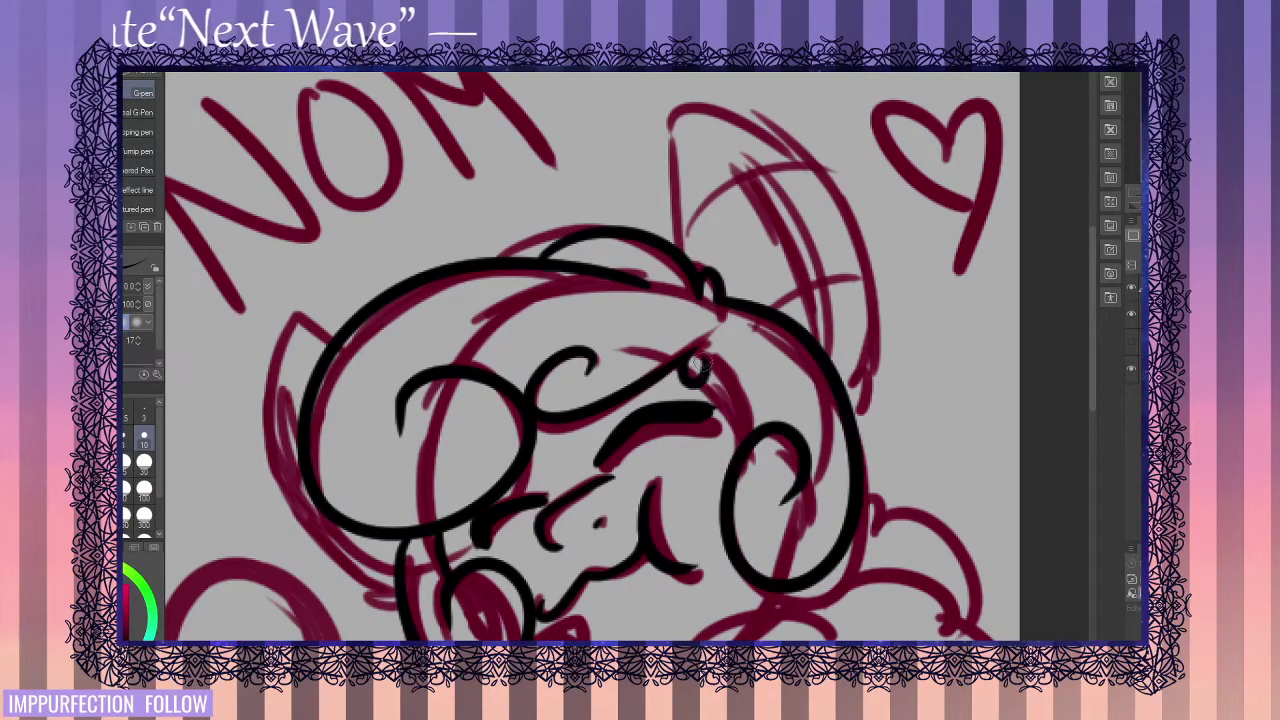
{"action": "left_click_drag", "start_coordinate": [708, 368], "coordinate": [750, 434]}
{"action": "key", "text": "ctrl+z"}
- Ink the right ear's outline, its inner line and the small fluff at its base
{"action": "mouse_move", "coordinate": [708, 270]}
{"action": "left_mouse_down"}
{"action": "mouse_move", "coordinate": [650, 283]}
{"action": "mouse_move", "coordinate": [650, 378]}
{"action": "left_mouse_up"}
{"action": "mouse_move", "coordinate": [622, 361]}
{"action": "left_mouse_down"}
{"action": "mouse_move", "coordinate": [615, 265]}
{"action": "mouse_move", "coordinate": [830, 505]}
{"action": "mouse_move", "coordinate": [808, 548]}
{"action": "left_mouse_up"}
{"action": "left_click_drag", "start_coordinate": [678, 262], "coordinate": [768, 458]}
{"action": "key", "text": "ctrl+z"}
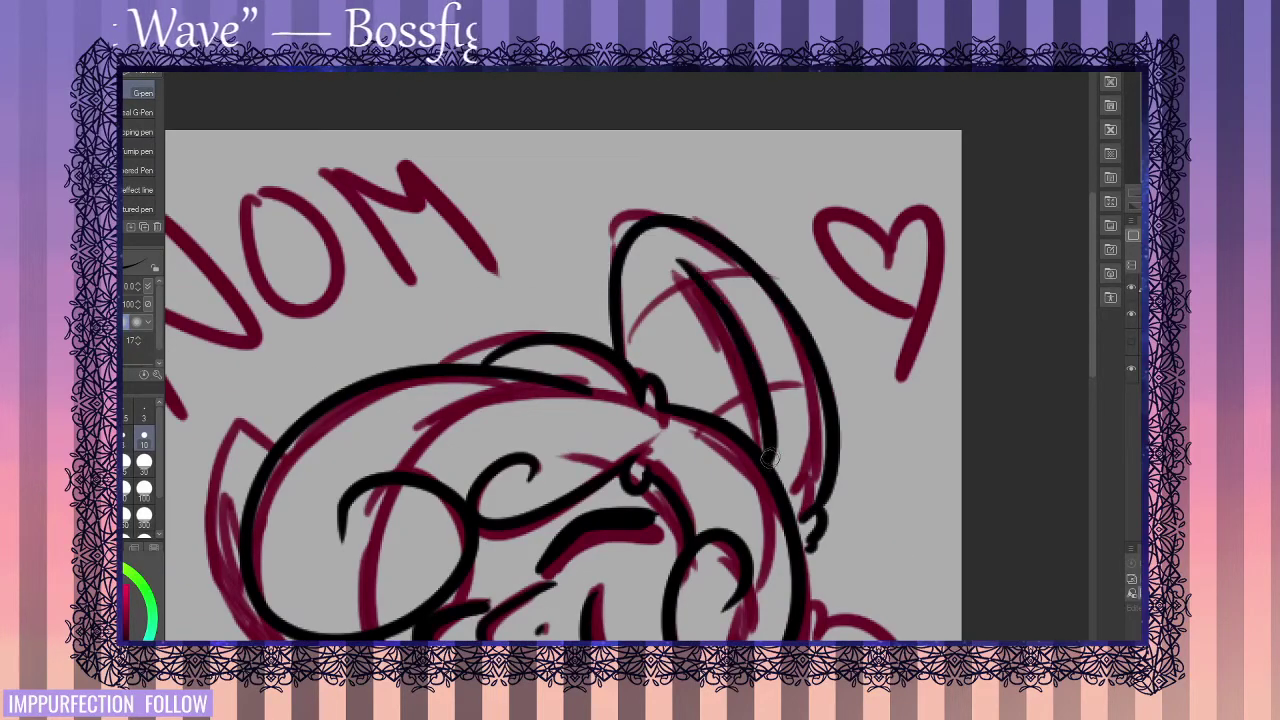
- Ink the left ear's outline behind the hair puff and add its short inner line
{"action": "left_click_drag", "start_coordinate": [384, 480], "coordinate": [586, 282]}
{"action": "mouse_move", "coordinate": [467, 268]}
{"action": "left_mouse_down"}
{"action": "mouse_move", "coordinate": [405, 335]}
{"action": "mouse_move", "coordinate": [545, 498]}
{"action": "mouse_move", "coordinate": [472, 277]}
{"action": "left_mouse_up"}
{"action": "key", "text": "ctrl+z"}
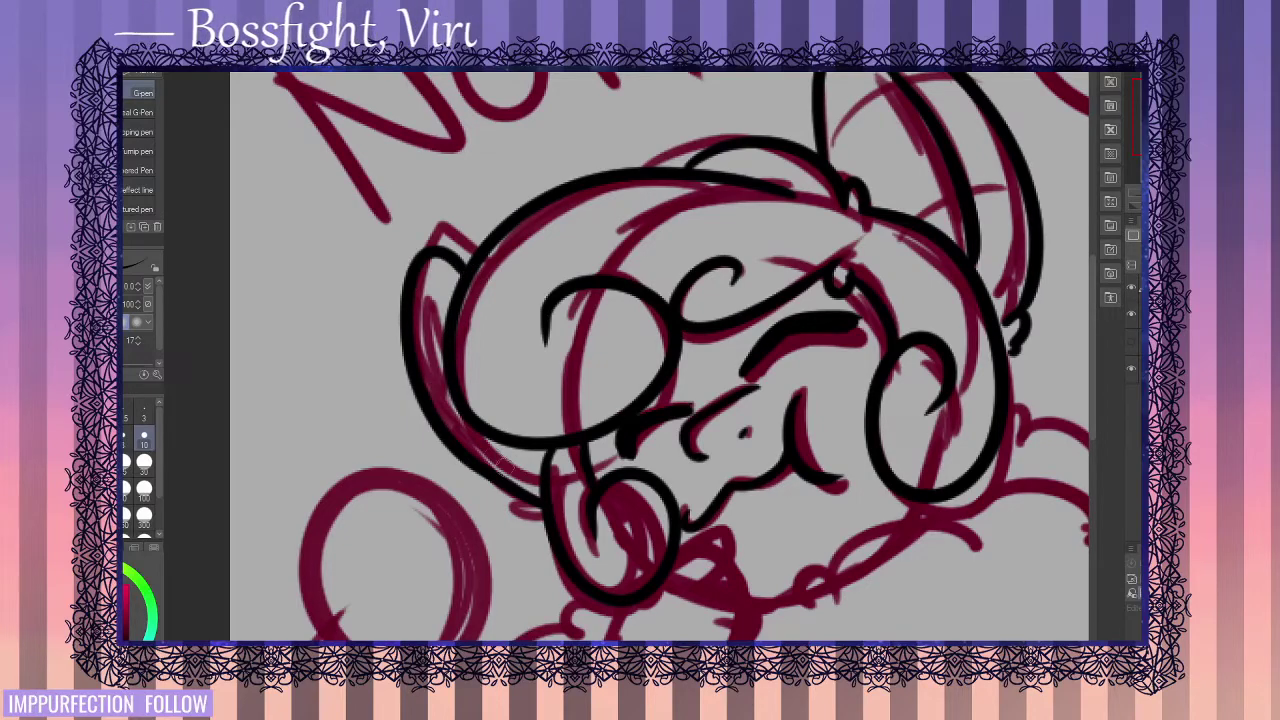
{"action": "left_click_drag", "start_coordinate": [432, 312], "coordinate": [460, 398]}
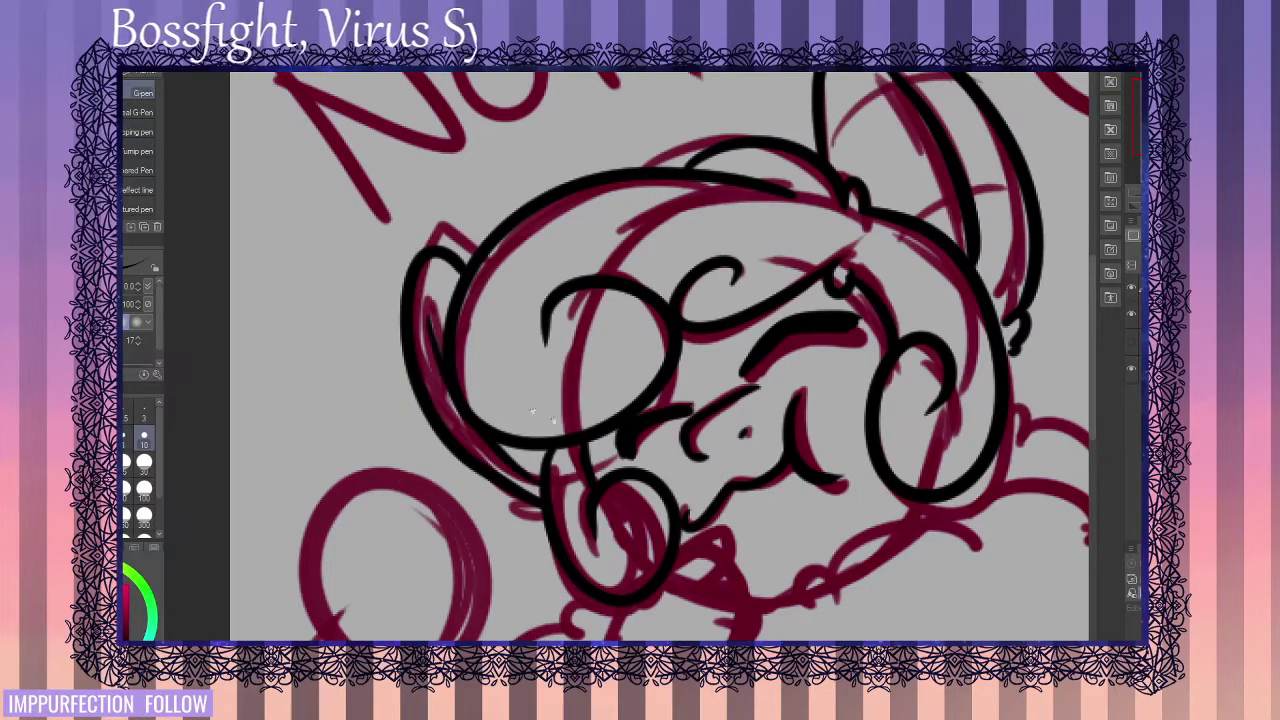
- Ink the fingers and knuckles of the raised hand beneath the mouth
{"action": "mouse_move", "coordinate": [669, 518]}
{"action": "left_mouse_down"}
{"action": "mouse_move", "coordinate": [633, 358]}
{"action": "mouse_move", "coordinate": [586, 308]}
{"action": "left_mouse_up"}
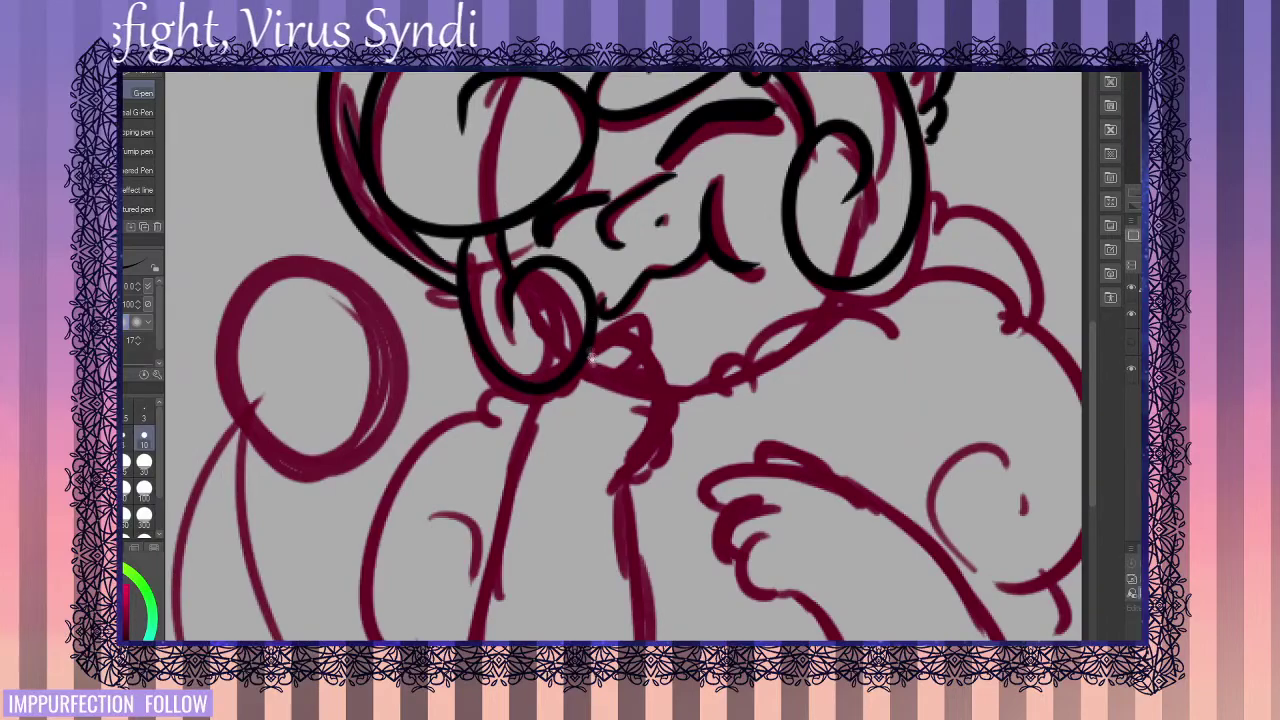
{"action": "scroll", "coordinate": [592, 359], "scroll_direction": "down", "scroll_amount": 8}
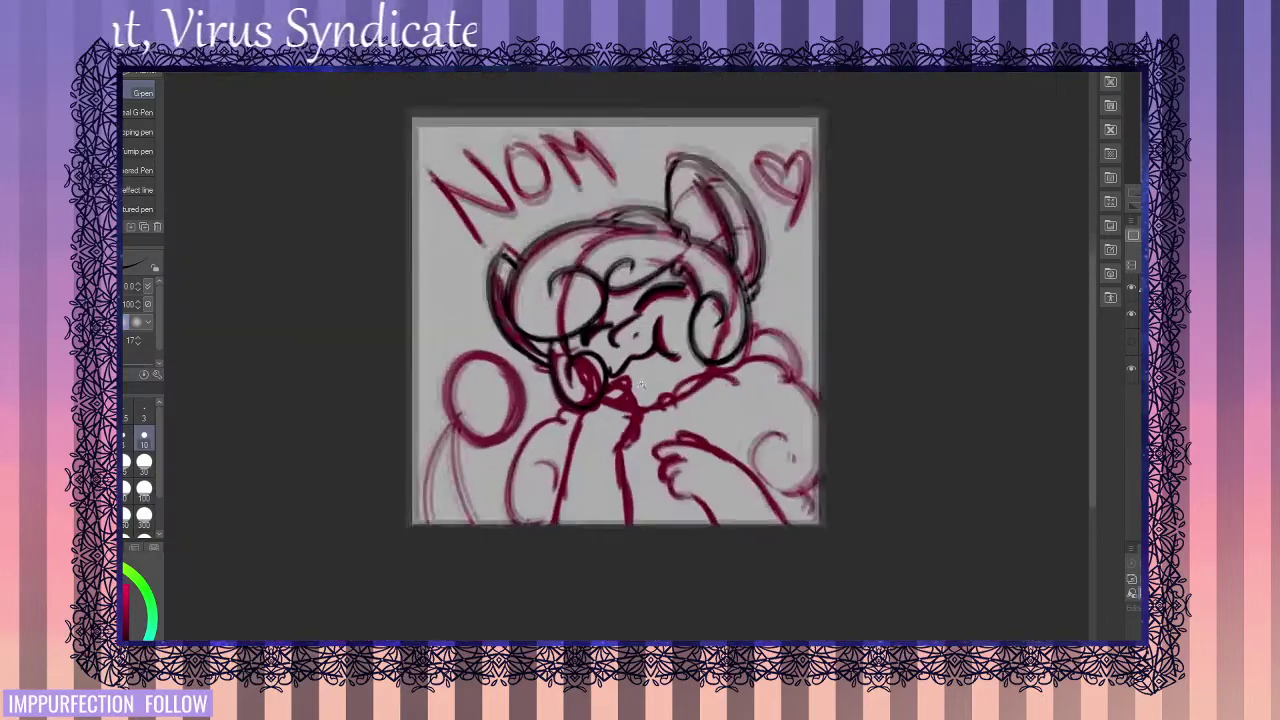
{"action": "scroll", "coordinate": [640, 383], "scroll_direction": "up", "scroll_amount": 6}
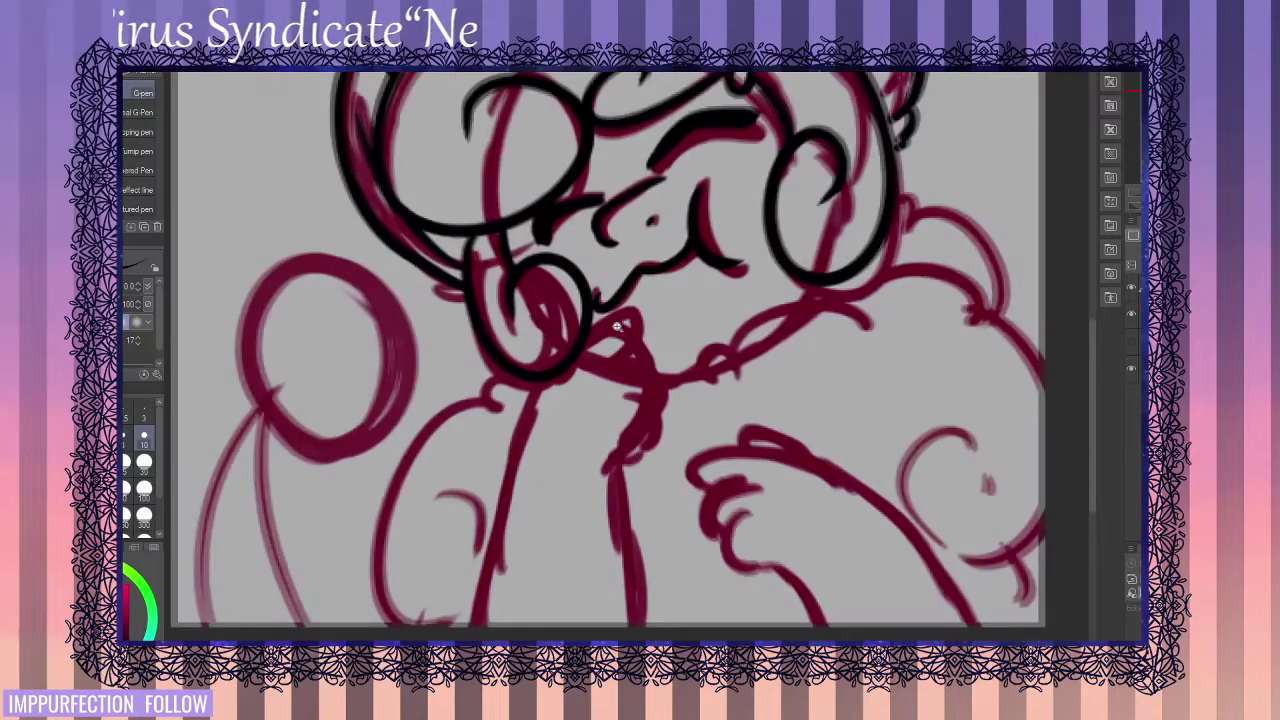
{"action": "mouse_move", "coordinate": [617, 325]}
{"action": "left_mouse_down"}
{"action": "mouse_move", "coordinate": [640, 365]}
{"action": "mouse_move", "coordinate": [610, 385]}
{"action": "mouse_move", "coordinate": [655, 393]}
{"action": "mouse_move", "coordinate": [663, 419]}
{"action": "left_mouse_up"}
{"action": "left_click_drag", "start_coordinate": [582, 453], "coordinate": [710, 286]}
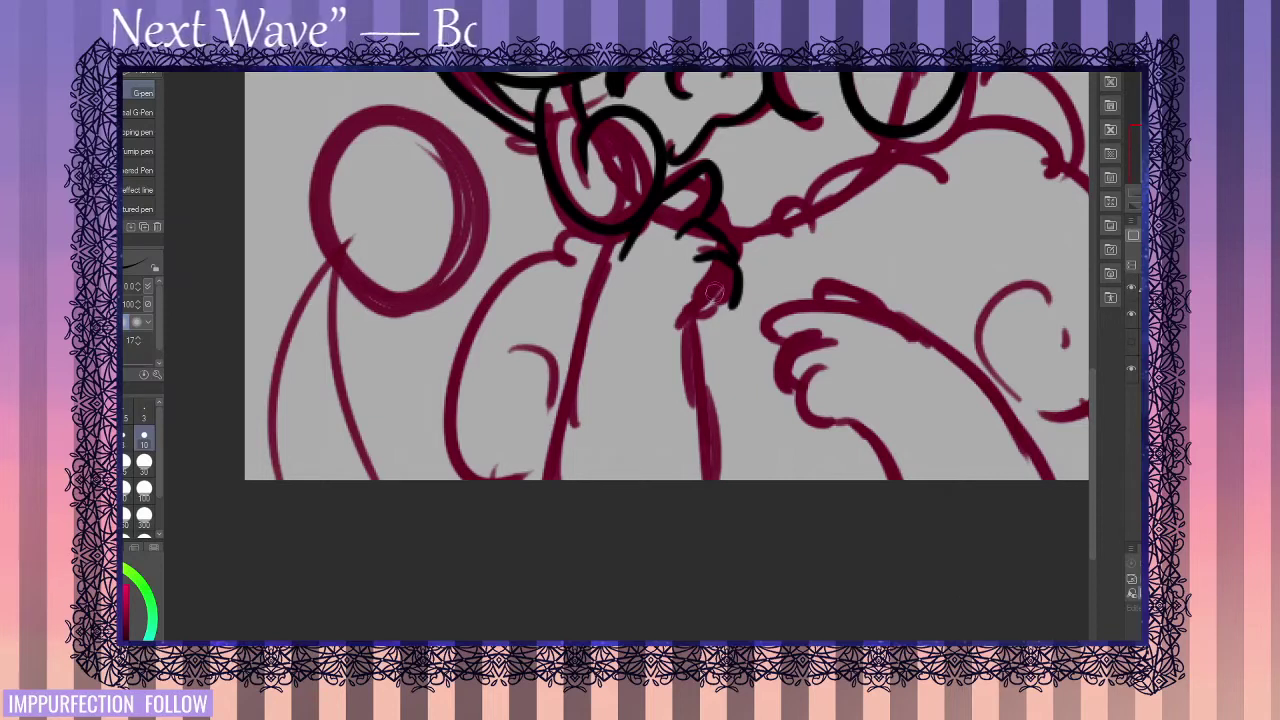
- Ink both edges of the raised forearm from the wrist down to the canvas bottom, replacing the first short strokes
{"action": "left_click_drag", "start_coordinate": [712, 290], "coordinate": [688, 342]}
{"action": "left_click_drag", "start_coordinate": [636, 238], "coordinate": [598, 323]}
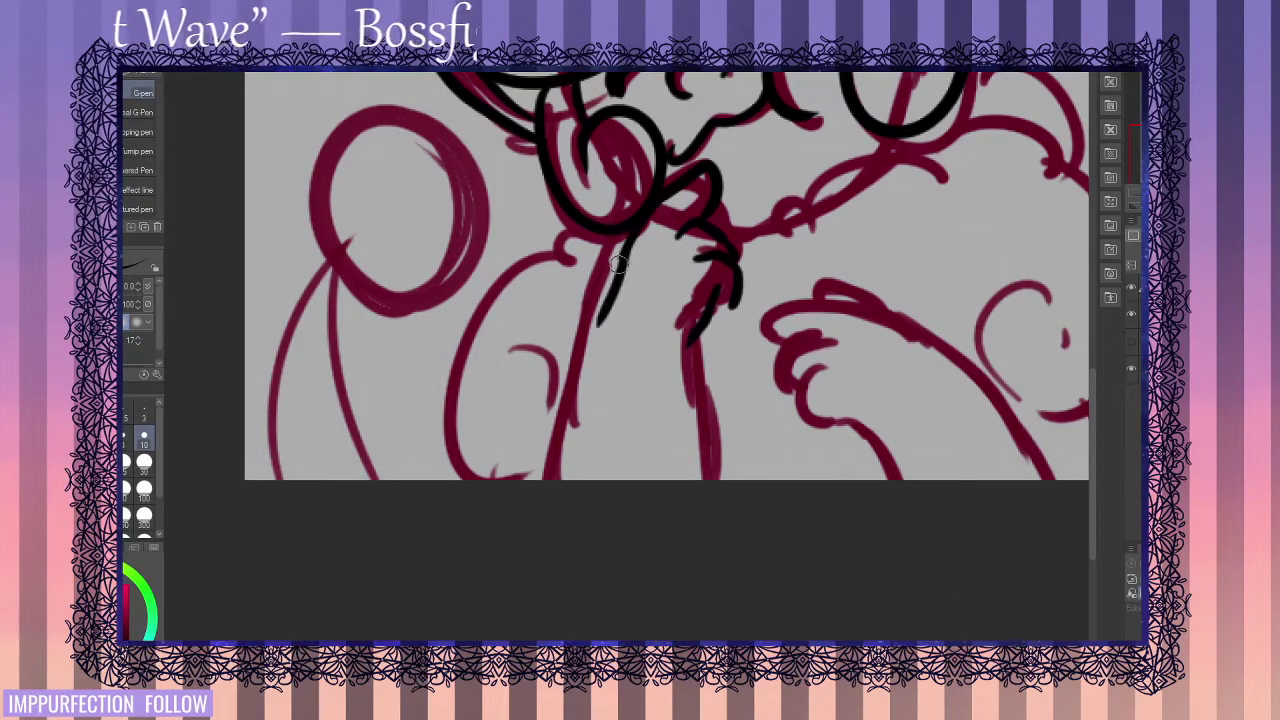
{"action": "key", "text": "ctrl+z"}
{"action": "key", "text": "ctrl+z"}
{"action": "left_click_drag", "start_coordinate": [610, 234], "coordinate": [570, 480]}
{"action": "left_click_drag", "start_coordinate": [687, 340], "coordinate": [712, 480]}
{"action": "mouse_move", "coordinate": [736, 296]}
{"action": "left_mouse_down"}
{"action": "mouse_move", "coordinate": [702, 336]}
{"action": "mouse_move", "coordinate": [712, 320]}
{"action": "left_mouse_up"}
{"action": "key", "text": "ctrl+z"}
- Ink the fluffy puff left of the forearm and the round ball shape with the two curved lines beneath it
{"action": "mouse_move", "coordinate": [580, 222]}
{"action": "left_mouse_down"}
{"action": "mouse_move", "coordinate": [649, 226]}
{"action": "mouse_move", "coordinate": [626, 242]}
{"action": "mouse_move", "coordinate": [607, 390]}
{"action": "mouse_move", "coordinate": [590, 377]}
{"action": "left_mouse_up"}
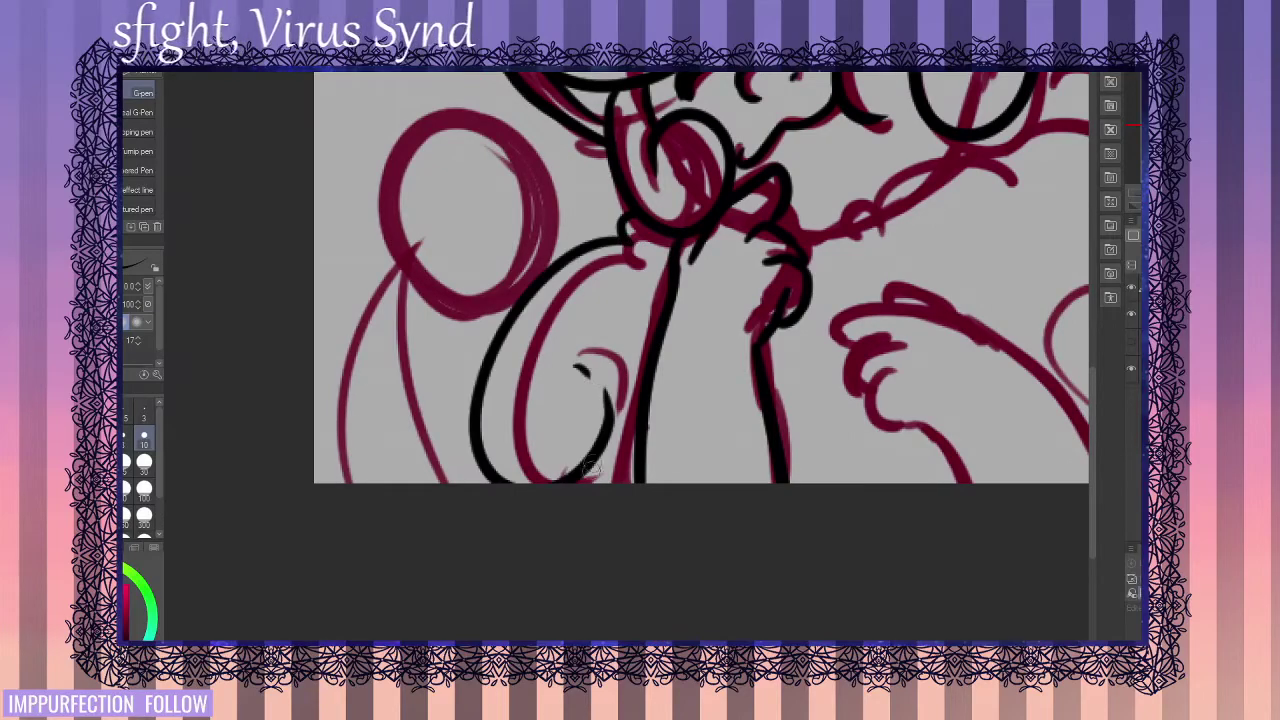
{"action": "mouse_move", "coordinate": [591, 469]}
{"action": "left_mouse_down"}
{"action": "mouse_move", "coordinate": [700, 530]}
{"action": "mouse_move", "coordinate": [708, 560]}
{"action": "left_mouse_up"}
{"action": "mouse_move", "coordinate": [458, 573]}
{"action": "left_mouse_down"}
{"action": "mouse_move", "coordinate": [450, 545]}
{"action": "mouse_move", "coordinate": [517, 356]}
{"action": "left_mouse_up"}
{"action": "left_click_drag", "start_coordinate": [517, 360], "coordinate": [566, 573]}
{"action": "left_click_drag", "start_coordinate": [508, 427], "coordinate": [517, 548]}
{"action": "mouse_move", "coordinate": [527, 472]}
{"action": "left_mouse_down"}
{"action": "mouse_move", "coordinate": [478, 420]}
{"action": "mouse_move", "coordinate": [566, 505]}
{"action": "mouse_move", "coordinate": [494, 448]}
{"action": "mouse_move", "coordinate": [521, 476]}
{"action": "left_mouse_up"}
{"action": "key", "text": "ctrl+z"}
- Ink the small chest curl, the shoulder fluff and the right body outline ending in a spiral
{"action": "mouse_move", "coordinate": [586, 444]}
{"action": "left_mouse_down"}
{"action": "mouse_move", "coordinate": [291, 312]}
{"action": "mouse_move", "coordinate": [206, 373]}
{"action": "left_mouse_up"}
{"action": "mouse_move", "coordinate": [545, 392]}
{"action": "left_mouse_down"}
{"action": "mouse_move", "coordinate": [582, 372]}
{"action": "mouse_move", "coordinate": [542, 384]}
{"action": "mouse_move", "coordinate": [612, 348]}
{"action": "left_mouse_up"}
{"action": "key", "text": "ctrl+z"}
{"action": "key", "text": "ctrl+z"}
{"action": "key", "text": "ctrl+z"}
{"action": "left_click_drag", "start_coordinate": [541, 384], "coordinate": [586, 375]}
{"action": "mouse_move", "coordinate": [602, 381]}
{"action": "left_mouse_down"}
{"action": "mouse_move", "coordinate": [603, 337]}
{"action": "mouse_move", "coordinate": [624, 364]}
{"action": "left_mouse_up"}
{"action": "mouse_move", "coordinate": [622, 350]}
{"action": "left_mouse_down"}
{"action": "mouse_move", "coordinate": [634, 314]}
{"action": "mouse_move", "coordinate": [771, 328]}
{"action": "mouse_move", "coordinate": [627, 327]}
{"action": "mouse_move", "coordinate": [671, 321]}
{"action": "mouse_move", "coordinate": [714, 422]}
{"action": "mouse_move", "coordinate": [783, 261]}
{"action": "mouse_move", "coordinate": [828, 295]}
{"action": "mouse_move", "coordinate": [783, 355]}
{"action": "left_mouse_up"}
{"action": "key", "text": "ctrl+z"}
{"action": "mouse_move", "coordinate": [684, 250]}
{"action": "left_mouse_down"}
{"action": "mouse_move", "coordinate": [848, 352]}
{"action": "mouse_move", "coordinate": [784, 432]}
{"action": "left_mouse_up"}
{"action": "mouse_move", "coordinate": [630, 430]}
{"action": "left_mouse_down"}
{"action": "mouse_move", "coordinate": [491, 404]}
{"action": "mouse_move", "coordinate": [558, 430]}
{"action": "mouse_move", "coordinate": [510, 461]}
{"action": "mouse_move", "coordinate": [502, 492]}
{"action": "left_mouse_up"}
{"action": "mouse_move", "coordinate": [575, 460]}
{"action": "left_mouse_down"}
{"action": "mouse_move", "coordinate": [539, 484]}
{"action": "mouse_move", "coordinate": [559, 523]}
{"action": "mouse_move", "coordinate": [608, 534]}
{"action": "left_mouse_up"}
{"action": "key", "text": "ctrl+z"}
{"action": "key", "text": "ctrl+z"}
{"action": "key", "text": "ctrl+z"}
{"action": "key", "text": "ctrl+z"}
{"action": "left_click_drag", "start_coordinate": [537, 472], "coordinate": [615, 540]}
{"action": "key", "text": "ctrl+z"}
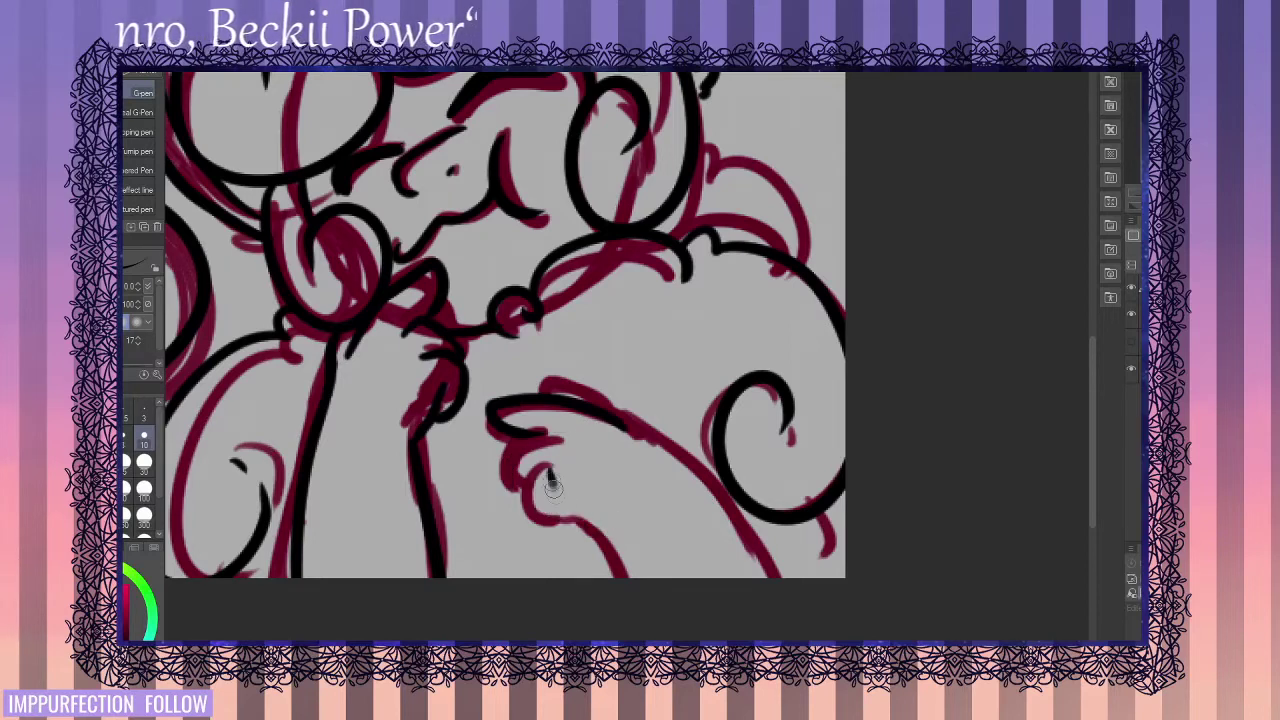
{"action": "left_click_drag", "start_coordinate": [543, 476], "coordinate": [610, 529]}
{"action": "key", "text": "ctrl+z"}
{"action": "mouse_move", "coordinate": [578, 450]}
{"action": "left_mouse_down"}
{"action": "mouse_move", "coordinate": [537, 459]}
{"action": "mouse_move", "coordinate": [551, 521]}
{"action": "mouse_move", "coordinate": [584, 520]}
{"action": "mouse_move", "coordinate": [576, 506]}
{"action": "mouse_move", "coordinate": [645, 578]}
{"action": "left_mouse_up"}
{"action": "mouse_move", "coordinate": [570, 428]}
{"action": "left_mouse_down"}
{"action": "mouse_move", "coordinate": [512, 478]}
{"action": "mouse_move", "coordinate": [520, 487]}
{"action": "left_mouse_up"}
{"action": "key", "text": "ctrl+z"}
{"action": "left_click_drag", "start_coordinate": [562, 394], "coordinate": [638, 427]}
{"action": "mouse_move", "coordinate": [632, 419]}
{"action": "left_mouse_down"}
{"action": "mouse_move", "coordinate": [766, 532]}
{"action": "mouse_move", "coordinate": [785, 575]}
{"action": "left_mouse_up"}
{"action": "key", "text": "ctrl+z"}
{"action": "key", "text": "ctrl+z"}
{"action": "key", "text": "ctrl+z"}
{"action": "mouse_move", "coordinate": [569, 397]}
{"action": "left_mouse_down"}
{"action": "mouse_move", "coordinate": [646, 440]}
{"action": "mouse_move", "coordinate": [633, 431]}
{"action": "left_mouse_up"}
{"action": "left_click_drag", "start_coordinate": [585, 379], "coordinate": [569, 397]}
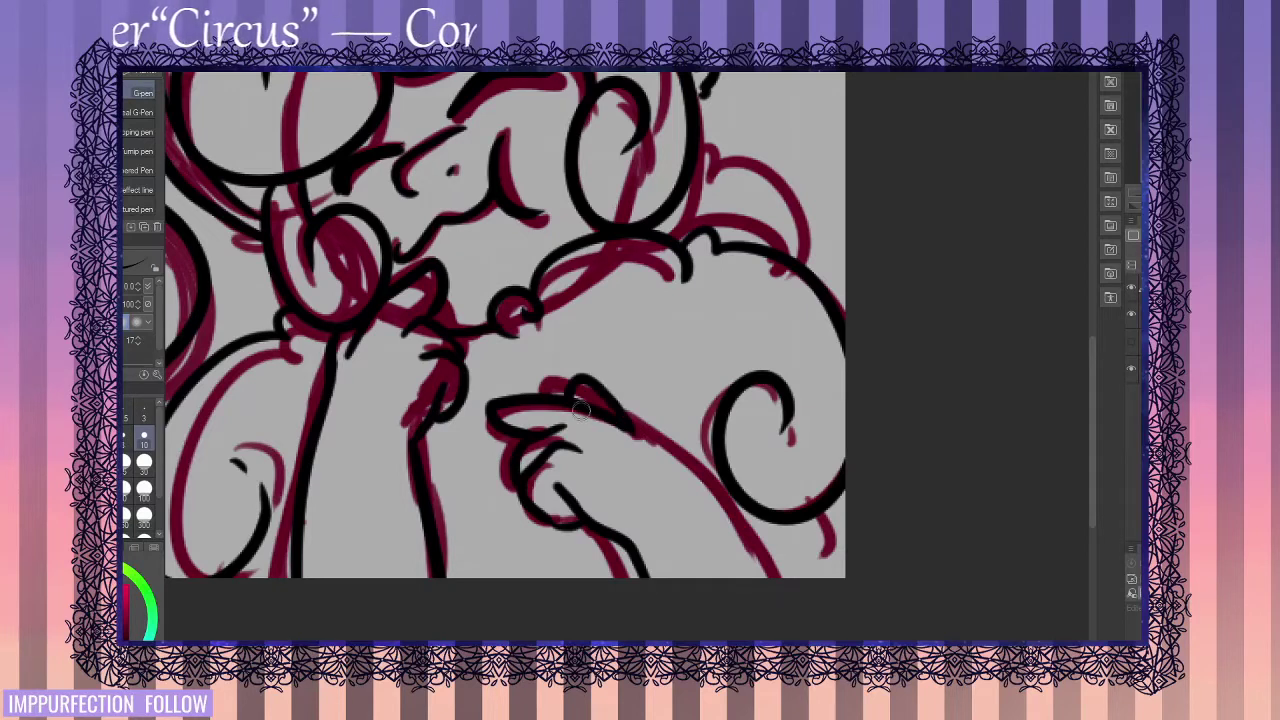
{"action": "key", "text": "ctrl+z"}
{"action": "key", "text": "ctrl+z"}
{"action": "key", "text": "ctrl+z"}
{"action": "key", "text": "ctrl+z"}
{"action": "key", "text": "ctrl+z"}
{"action": "mouse_move", "coordinate": [630, 428]}
{"action": "left_mouse_down"}
{"action": "mouse_move", "coordinate": [805, 575]}
{"action": "mouse_move", "coordinate": [540, 392]}
{"action": "left_mouse_up"}
{"action": "key", "text": "ctrl+z"}
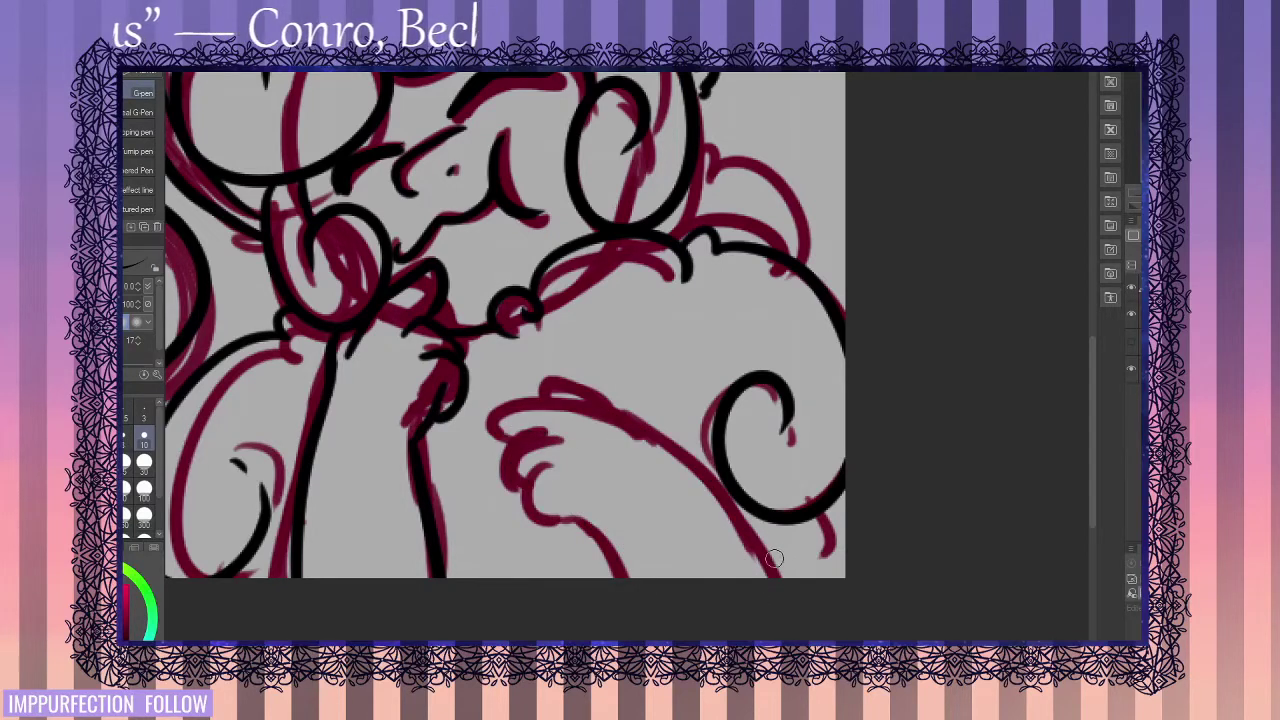
{"action": "mouse_move", "coordinate": [636, 435]}
{"action": "left_mouse_down"}
{"action": "mouse_move", "coordinate": [558, 378]}
{"action": "mouse_move", "coordinate": [577, 435]}
{"action": "mouse_move", "coordinate": [533, 451]}
{"action": "mouse_move", "coordinate": [546, 437]}
{"action": "mouse_move", "coordinate": [558, 456]}
{"action": "left_mouse_up"}
{"action": "key", "text": "ctrl+z"}
{"action": "key", "text": "ctrl+z"}
{"action": "key", "text": "ctrl+z"}
{"action": "key", "text": "ctrl+z"}
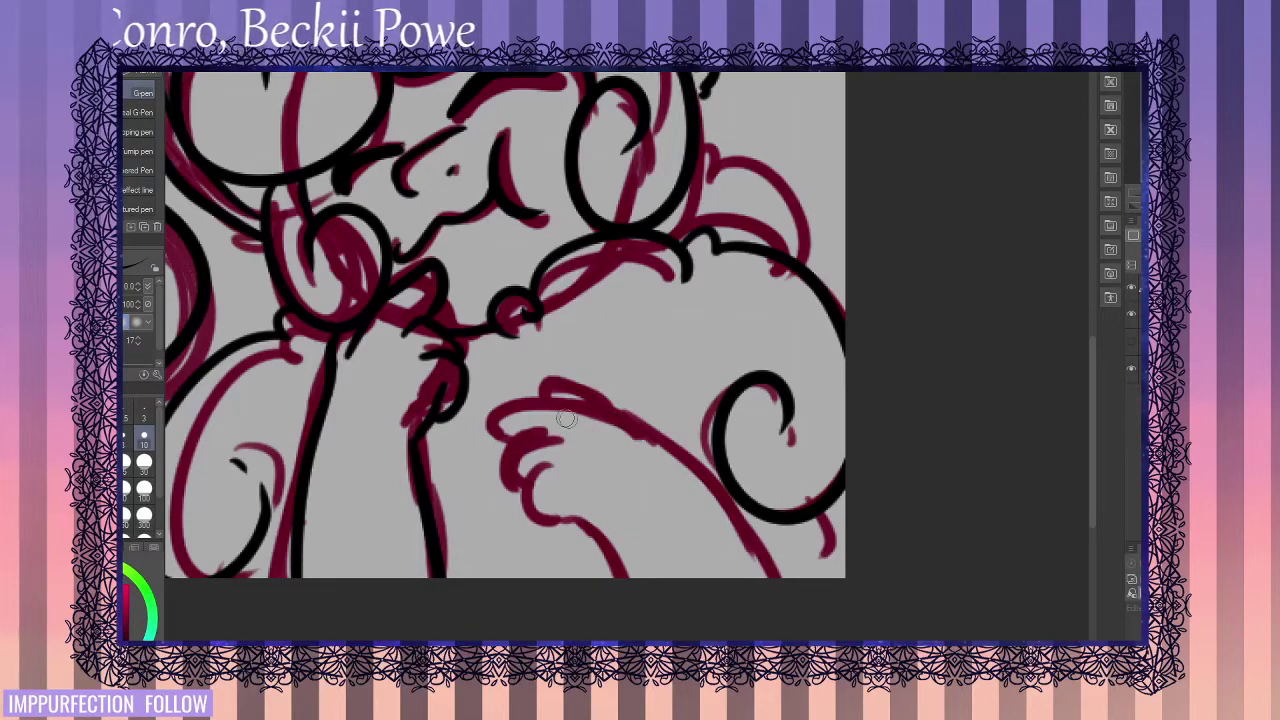
- Ink the lower-right hand's back, its curled fingers and the underside of the palm
{"action": "mouse_move", "coordinate": [606, 413]}
{"action": "left_mouse_down"}
{"action": "mouse_move", "coordinate": [558, 402]}
{"action": "mouse_move", "coordinate": [521, 439]}
{"action": "mouse_move", "coordinate": [519, 470]}
{"action": "left_mouse_up"}
{"action": "key", "text": "ctrl+z"}
{"action": "left_click_drag", "start_coordinate": [577, 431], "coordinate": [512, 476]}
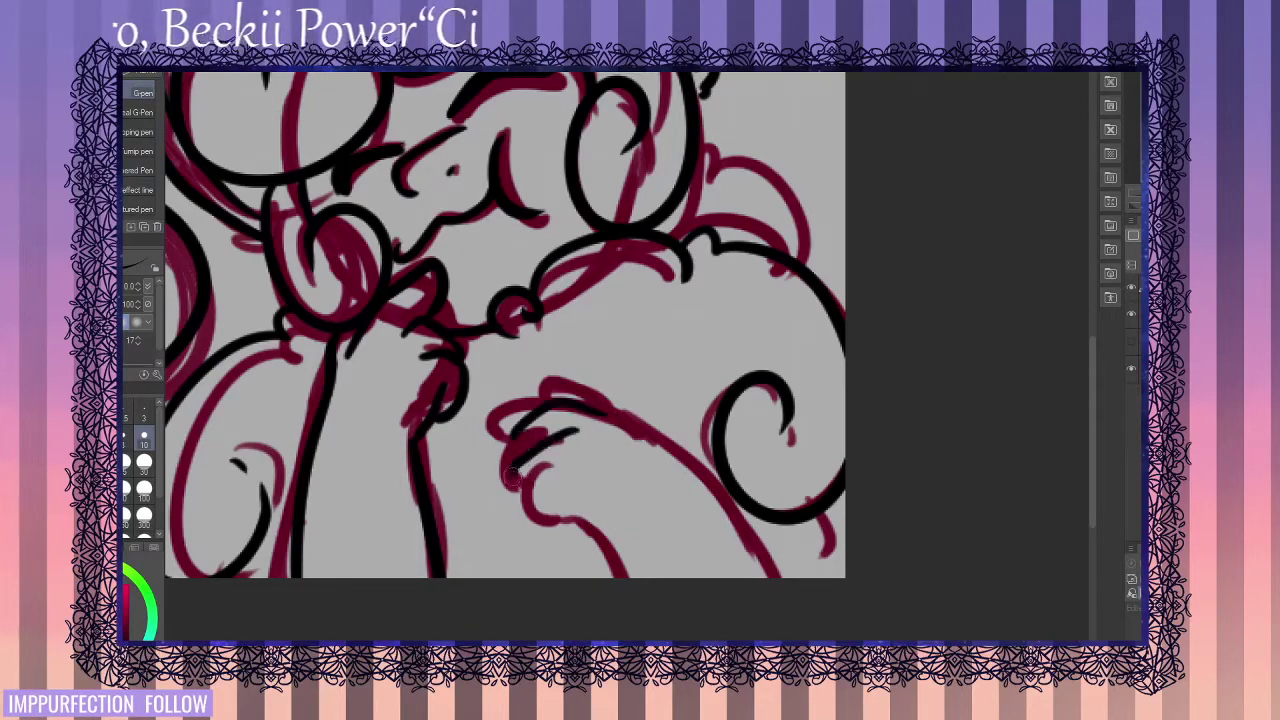
{"action": "key", "text": "ctrl+z"}
{"action": "left_click_drag", "start_coordinate": [563, 435], "coordinate": [519, 478]}
{"action": "mouse_move", "coordinate": [578, 462]}
{"action": "left_mouse_down"}
{"action": "mouse_move", "coordinate": [524, 476]}
{"action": "mouse_move", "coordinate": [548, 478]}
{"action": "mouse_move", "coordinate": [536, 520]}
{"action": "left_mouse_up"}
{"action": "mouse_move", "coordinate": [537, 528]}
{"action": "left_mouse_down"}
{"action": "mouse_move", "coordinate": [576, 513]}
{"action": "mouse_move", "coordinate": [620, 530]}
{"action": "left_mouse_up"}
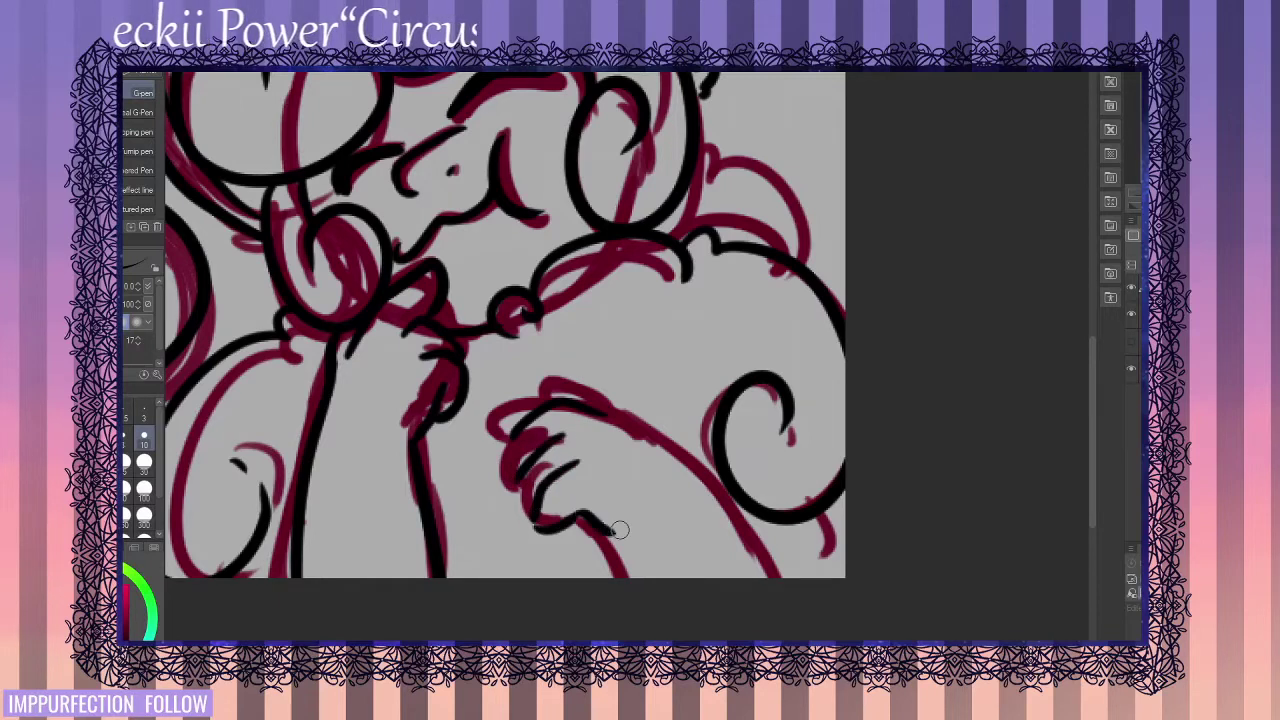
{"action": "left_click_drag", "start_coordinate": [521, 488], "coordinate": [533, 511]}
{"action": "left_click_drag", "start_coordinate": [538, 529], "coordinate": [577, 544]}
{"action": "key", "text": "ctrl+z"}
{"action": "mouse_move", "coordinate": [538, 530]}
{"action": "left_mouse_down"}
{"action": "mouse_move", "coordinate": [564, 543]}
{"action": "mouse_move", "coordinate": [588, 516]}
{"action": "left_mouse_up"}
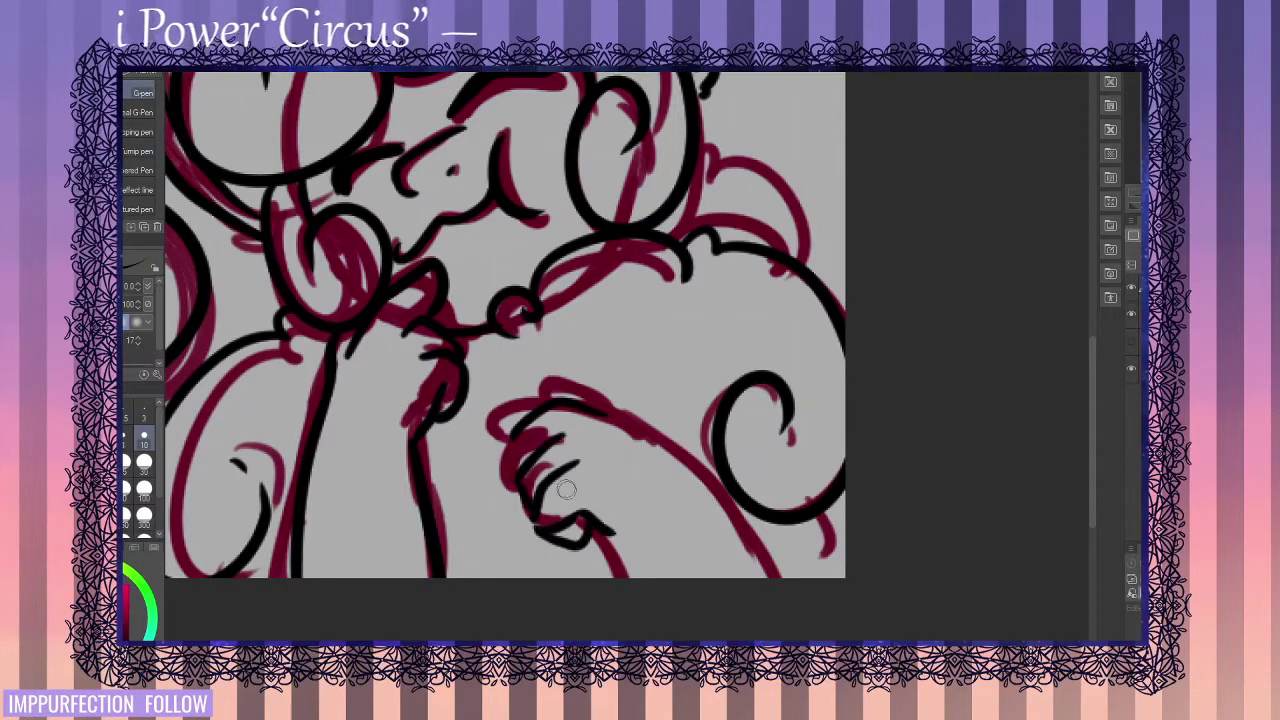
- Ink the outermost finger of the lower-right hand and extend the crease at its wrist
{"action": "mouse_move", "coordinate": [515, 433]}
{"action": "left_mouse_down"}
{"action": "mouse_move", "coordinate": [491, 468]}
{"action": "mouse_move", "coordinate": [529, 481]}
{"action": "mouse_move", "coordinate": [482, 481]}
{"action": "mouse_move", "coordinate": [520, 486]}
{"action": "left_mouse_up"}
{"action": "key", "text": "ctrl+z"}
{"action": "key", "text": "ctrl+z"}
{"action": "mouse_move", "coordinate": [516, 433]}
{"action": "left_mouse_down"}
{"action": "mouse_move", "coordinate": [518, 487]}
{"action": "mouse_move", "coordinate": [482, 470]}
{"action": "mouse_move", "coordinate": [553, 525]}
{"action": "mouse_move", "coordinate": [472, 422]}
{"action": "left_mouse_up"}
{"action": "key", "text": "ctrl+z"}
{"action": "key", "text": "e"}
{"action": "key", "text": "p"}
{"action": "left_click_drag", "start_coordinate": [547, 459], "coordinate": [579, 462]}
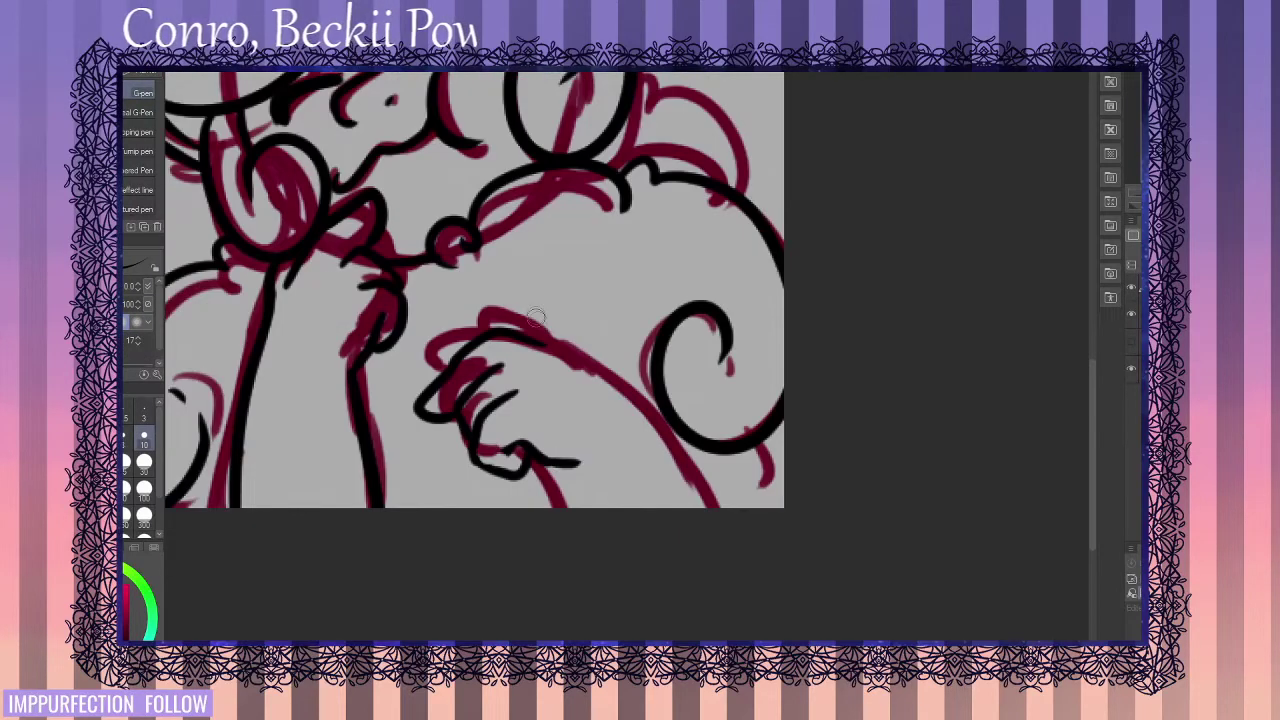
- Ink the knuckle bump and both edges of the lower-right forearm down to the canvas bottom
{"action": "mouse_move", "coordinate": [556, 347]}
{"action": "left_mouse_down"}
{"action": "mouse_move", "coordinate": [486, 327]}
{"action": "mouse_move", "coordinate": [493, 312]}
{"action": "mouse_move", "coordinate": [546, 337]}
{"action": "mouse_move", "coordinate": [492, 314]}
{"action": "mouse_move", "coordinate": [641, 424]}
{"action": "mouse_move", "coordinate": [690, 508]}
{"action": "left_mouse_up"}
{"action": "key", "text": "ctrl+z"}
{"action": "left_click_drag", "start_coordinate": [555, 459], "coordinate": [581, 547]}
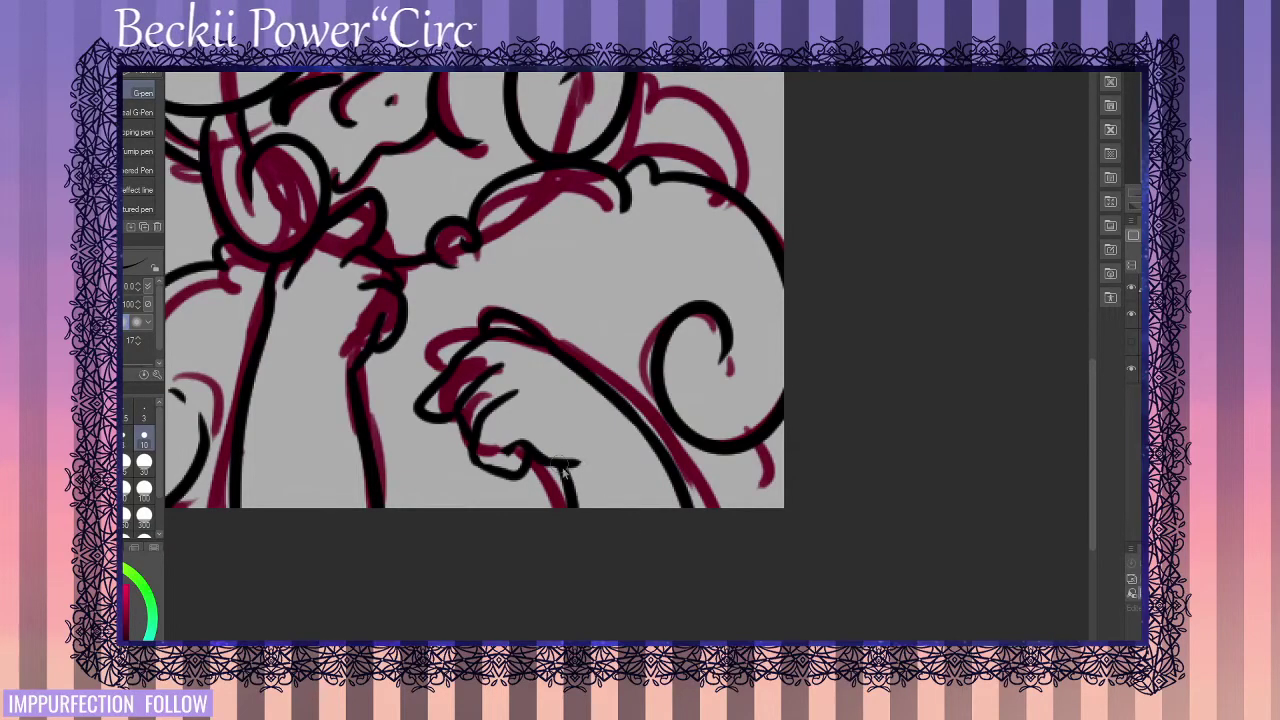
{"action": "mouse_move", "coordinate": [515, 348]}
{"action": "left_mouse_down"}
{"action": "mouse_move", "coordinate": [582, 437]}
{"action": "mouse_move", "coordinate": [557, 430]}
{"action": "mouse_move", "coordinate": [572, 486]}
{"action": "left_mouse_up"}
{"action": "left_click_drag", "start_coordinate": [540, 440], "coordinate": [567, 470]}
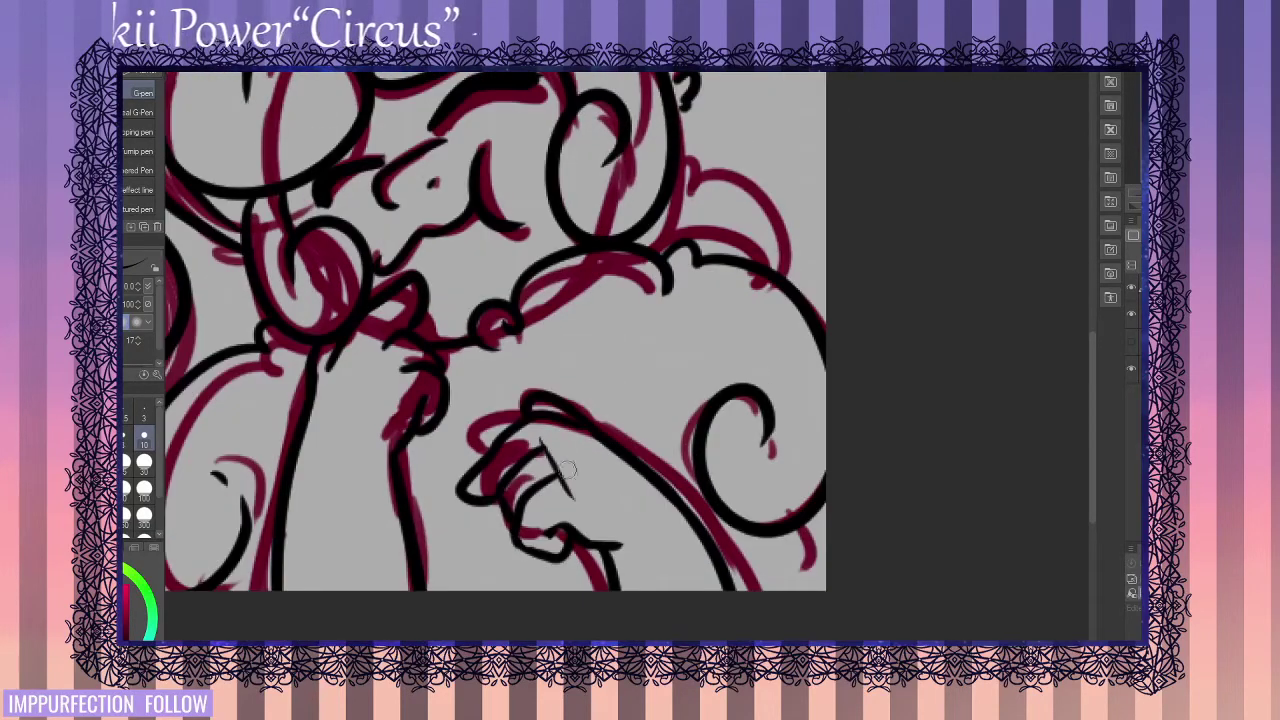
{"action": "key", "text": "ctrl+z"}
{"action": "key", "text": "ctrl+z"}
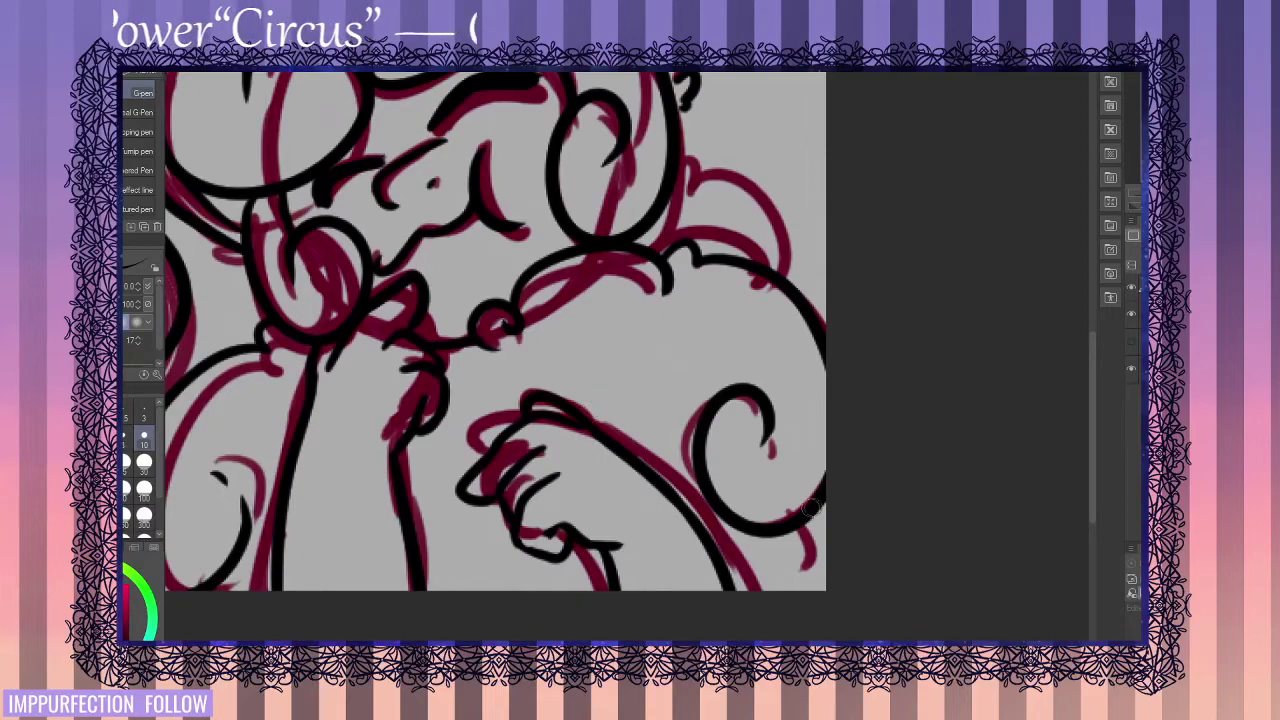
- Ink the short line beneath the body spiral and the fluffy edge between the left ball and the arm puff
{"action": "left_click_drag", "start_coordinate": [811, 508], "coordinate": [820, 588]}
{"action": "mouse_move", "coordinate": [322, 508]}
{"action": "left_mouse_down"}
{"action": "mouse_move", "coordinate": [529, 409]}
{"action": "mouse_move", "coordinate": [371, 520]}
{"action": "mouse_move", "coordinate": [400, 528]}
{"action": "mouse_move", "coordinate": [396, 499]}
{"action": "left_mouse_up"}
{"action": "left_click_drag", "start_coordinate": [429, 390], "coordinate": [413, 453]}
{"action": "key", "text": "ctrl+z"}
{"action": "left_click_drag", "start_coordinate": [429, 392], "coordinate": [380, 499]}
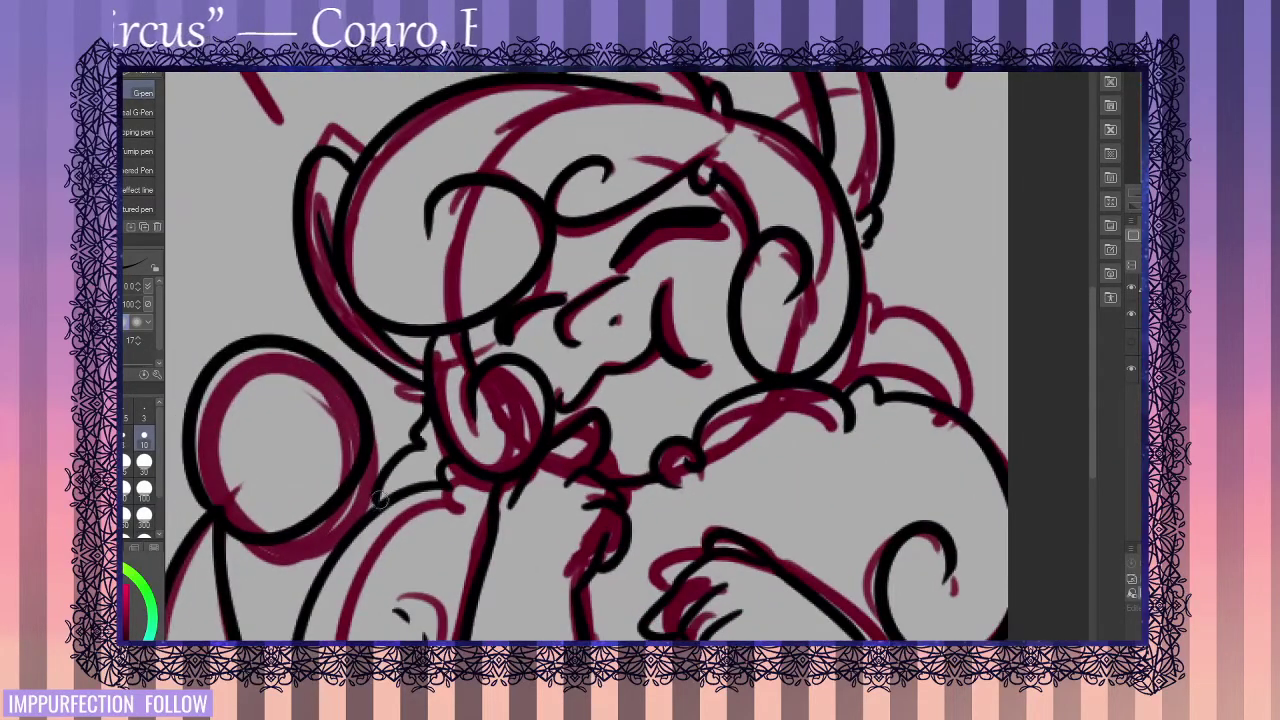
{"action": "key", "text": "ctrl+z"}
{"action": "mouse_move", "coordinate": [430, 442]}
{"action": "left_mouse_down"}
{"action": "mouse_move", "coordinate": [362, 510]}
{"action": "mouse_move", "coordinate": [395, 488]}
{"action": "left_mouse_up"}
- Ink the rounded fluff behind the right shoulder with its small tuft and inner mark
{"action": "mouse_move", "coordinate": [876, 283]}
{"action": "left_mouse_down"}
{"action": "mouse_move", "coordinate": [678, 352]}
{"action": "mouse_move", "coordinate": [810, 405]}
{"action": "mouse_move", "coordinate": [790, 462]}
{"action": "left_mouse_up"}
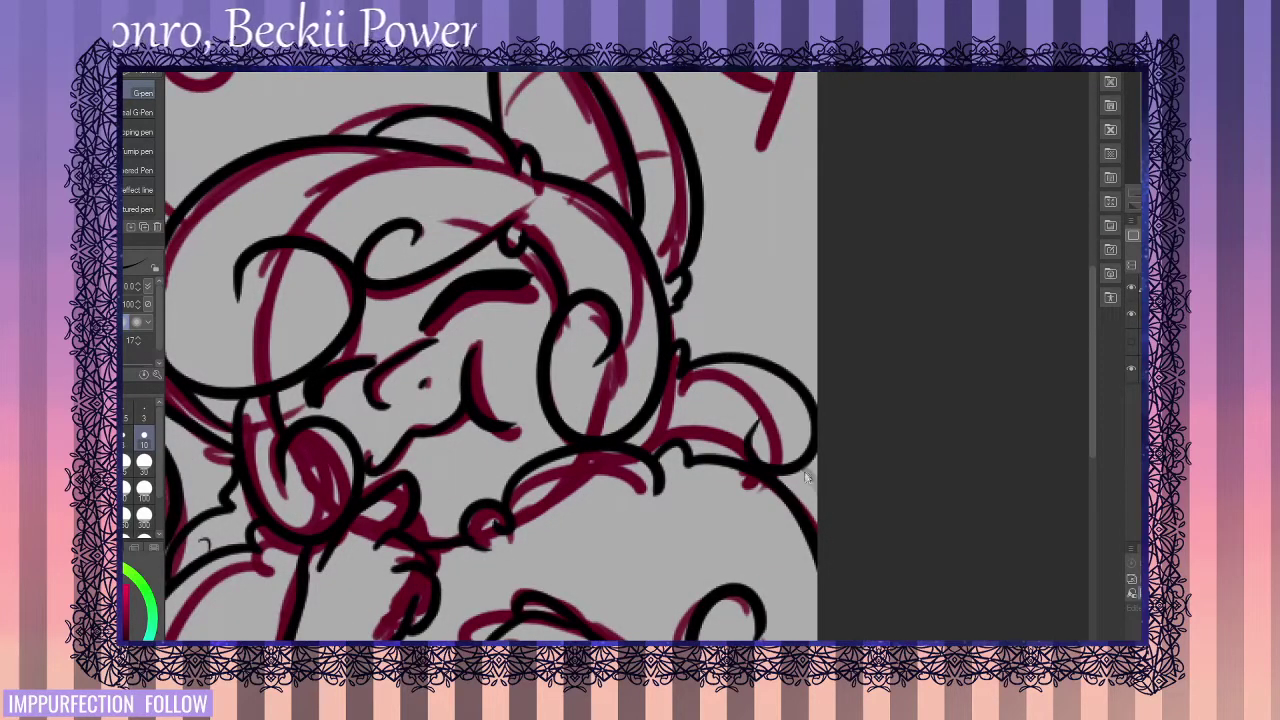
{"action": "key", "text": "ctrl+z"}
{"action": "key", "text": "ctrl+z"}
{"action": "left_click_drag", "start_coordinate": [684, 373], "coordinate": [802, 508]}
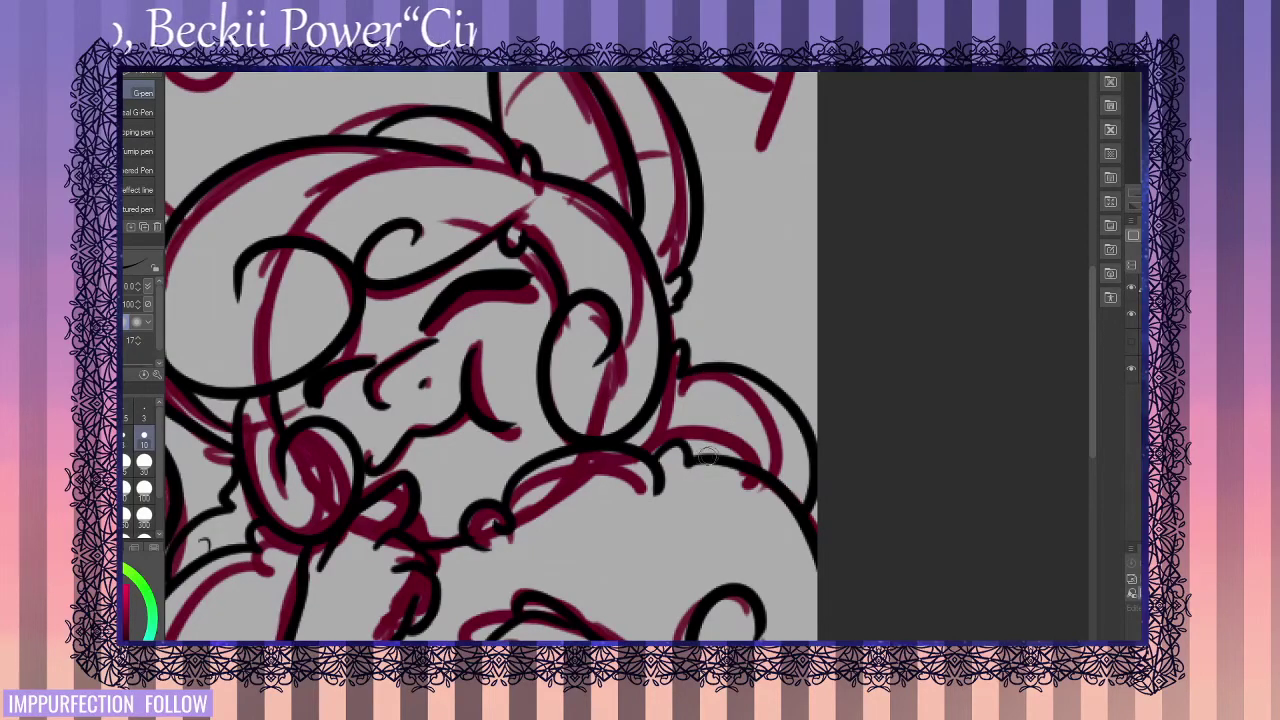
{"action": "left_click_drag", "start_coordinate": [703, 425], "coordinate": [794, 442]}
- Letter "NOM" in thick black strokes over the dark red lettering
{"action": "scroll", "coordinate": [794, 442], "scroll_direction": "down", "scroll_amount": 3}
{"action": "mouse_move", "coordinate": [532, 300]}
{"action": "left_mouse_down"}
{"action": "mouse_move", "coordinate": [550, 358]}
{"action": "mouse_move", "coordinate": [766, 467]}
{"action": "left_mouse_up"}
{"action": "scroll", "coordinate": [687, 432], "scroll_direction": "up", "scroll_amount": 4}
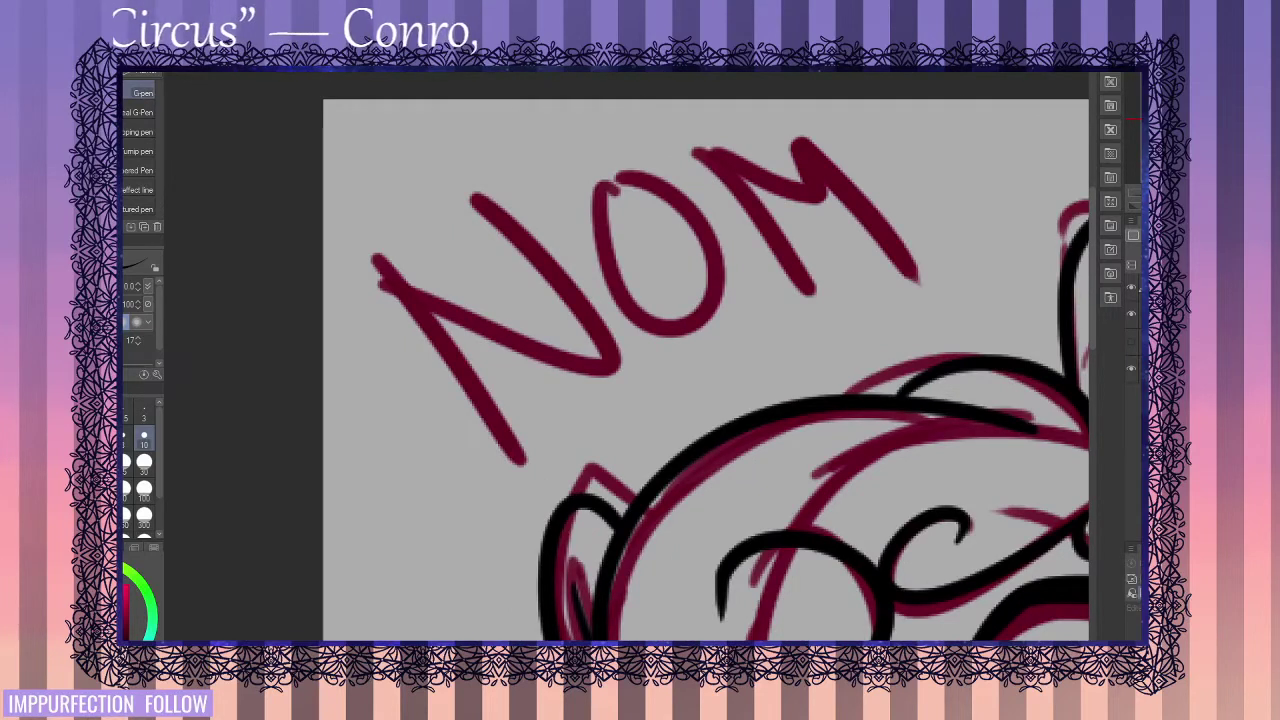
{"action": "left_click_drag", "start_coordinate": [518, 362], "coordinate": [529, 371]}
{"action": "mouse_move", "coordinate": [374, 263]}
{"action": "left_mouse_down"}
{"action": "mouse_move", "coordinate": [516, 446]}
{"action": "mouse_move", "coordinate": [621, 383]}
{"action": "mouse_move", "coordinate": [508, 202]}
{"action": "left_mouse_up"}
{"action": "mouse_move", "coordinate": [643, 178]}
{"action": "left_mouse_down"}
{"action": "mouse_move", "coordinate": [617, 250]}
{"action": "mouse_move", "coordinate": [652, 176]}
{"action": "left_mouse_up"}
{"action": "left_click_drag", "start_coordinate": [773, 153], "coordinate": [864, 304]}
{"action": "mouse_move", "coordinate": [773, 153]}
{"action": "left_mouse_down"}
{"action": "mouse_move", "coordinate": [892, 172]}
{"action": "mouse_move", "coordinate": [986, 288]}
{"action": "left_mouse_up"}
- Ink the heart beside the right ear as a solid black shape
{"action": "left_click_drag", "start_coordinate": [990, 190], "coordinate": [532, 175]}
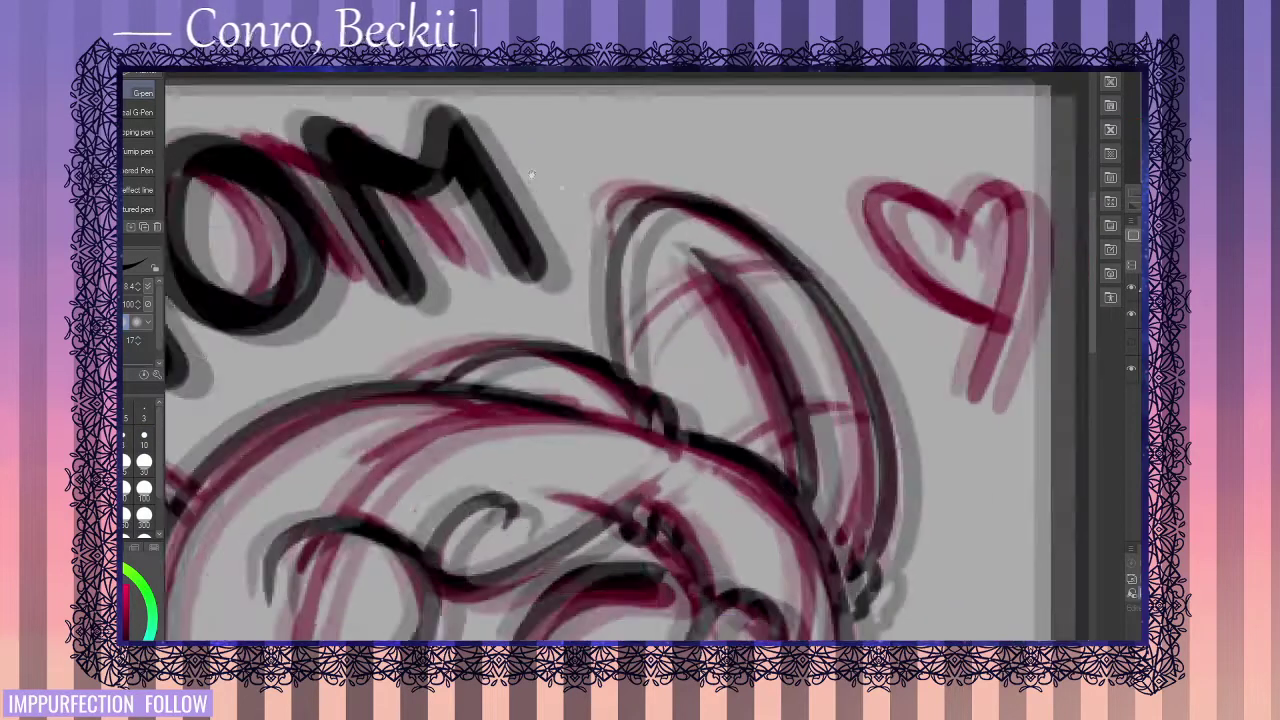
{"action": "mouse_move", "coordinate": [755, 240]}
{"action": "left_mouse_down"}
{"action": "mouse_move", "coordinate": [772, 322]}
{"action": "mouse_move", "coordinate": [790, 322]}
{"action": "mouse_move", "coordinate": [760, 318]}
{"action": "left_mouse_up"}
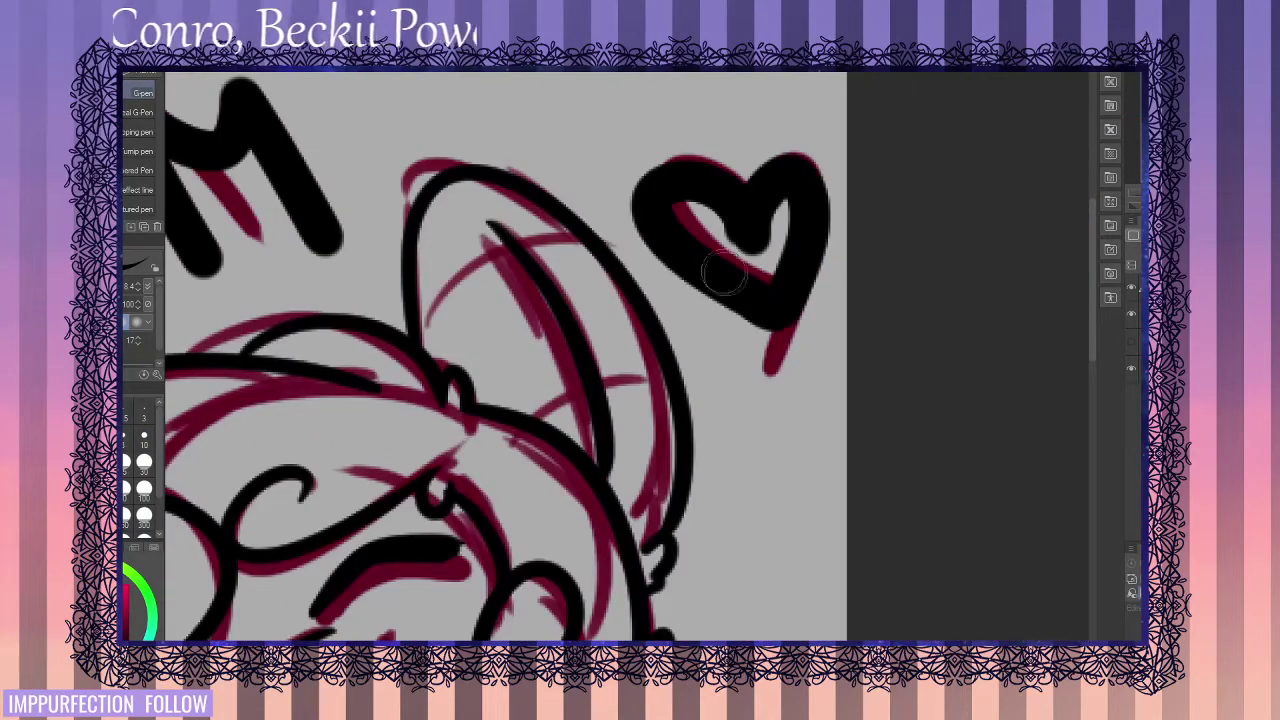
{"action": "scroll", "coordinate": [686, 288], "scroll_direction": "down", "scroll_amount": 3}
{"action": "mouse_move", "coordinate": [700, 262]}
{"action": "left_mouse_down"}
{"action": "mouse_move", "coordinate": [732, 287]}
{"action": "mouse_move", "coordinate": [738, 255]}
{"action": "mouse_move", "coordinate": [656, 236]}
{"action": "mouse_move", "coordinate": [735, 288]}
{"action": "left_mouse_up"}
{"action": "key", "text": "ctrl+z"}
{"action": "key", "text": "ctrl+z"}
{"action": "key", "text": "ctrl+z"}
{"action": "key", "text": "ctrl+z"}
{"action": "mouse_move", "coordinate": [709, 250]}
{"action": "left_mouse_down"}
{"action": "mouse_move", "coordinate": [728, 208]}
{"action": "mouse_move", "coordinate": [738, 286]}
{"action": "left_mouse_up"}
{"action": "mouse_move", "coordinate": [735, 228]}
{"action": "left_mouse_down"}
{"action": "mouse_move", "coordinate": [728, 271]}
{"action": "mouse_move", "coordinate": [694, 251]}
{"action": "mouse_move", "coordinate": [705, 275]}
{"action": "mouse_move", "coordinate": [665, 248]}
{"action": "left_mouse_up"}
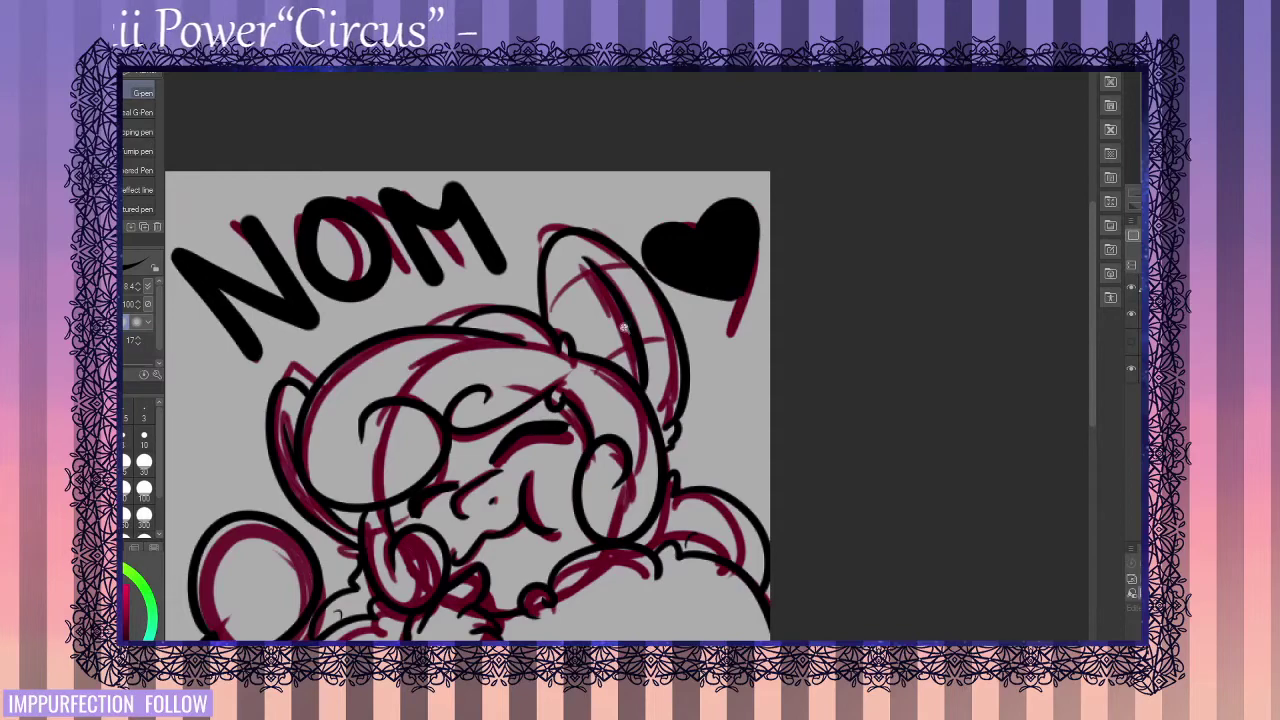
- Try to move the black line art down with a free transform
{"action": "scroll", "coordinate": [700, 245], "scroll_direction": "down", "scroll_amount": 4}
{"action": "scroll", "coordinate": [634, 316], "scroll_direction": "up", "scroll_amount": 4}
{"action": "scroll", "coordinate": [634, 318], "scroll_direction": "down", "scroll_amount": 1}
{"action": "mouse_move", "coordinate": [723, 328]}
{"action": "left_mouse_down"}
{"action": "mouse_move", "coordinate": [769, 369]}
{"action": "mouse_move", "coordinate": [773, 357]}
{"action": "left_mouse_up"}
{"action": "key", "text": "ctrl+t"}
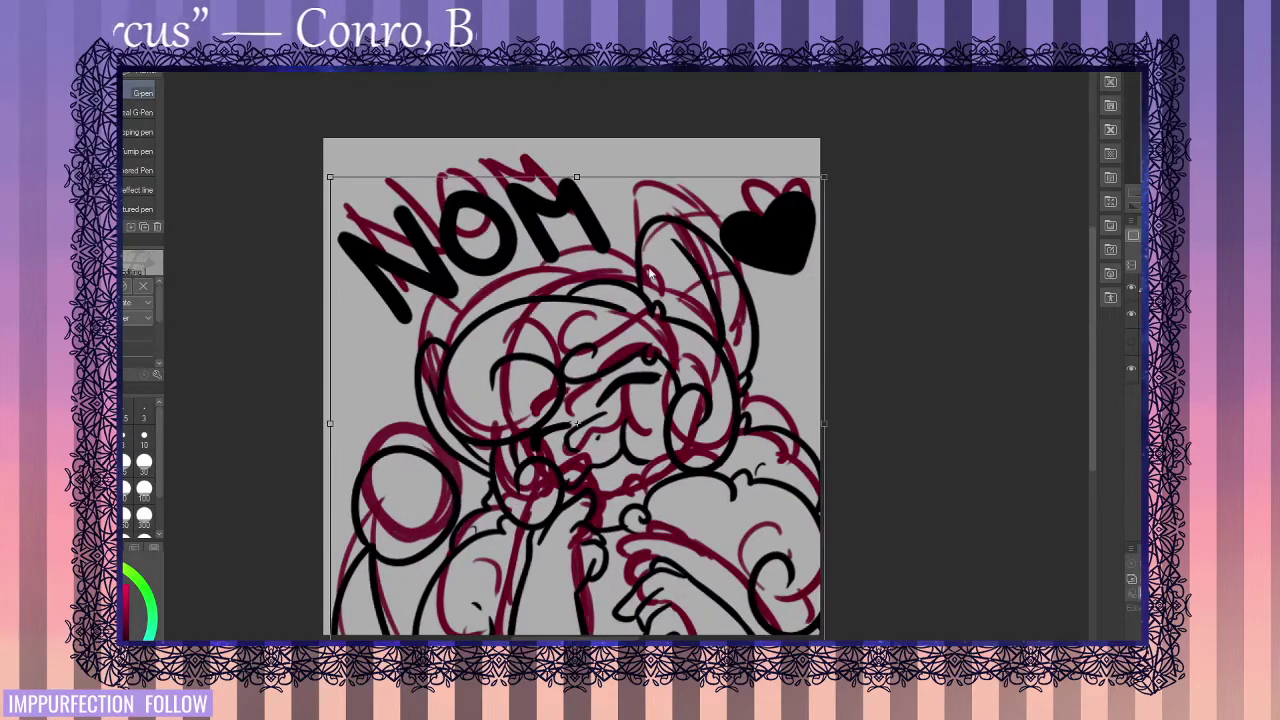
{"action": "key", "text": "Return"}
- Hide the dark red sketch layer so only the black line art shows
{"action": "left_click", "coordinate": [1131, 314]}
{"action": "left_click_drag", "start_coordinate": [640, 375], "coordinate": [636, 365]}
{"action": "scroll", "coordinate": [634, 364], "scroll_direction": "down", "scroll_amount": 2}
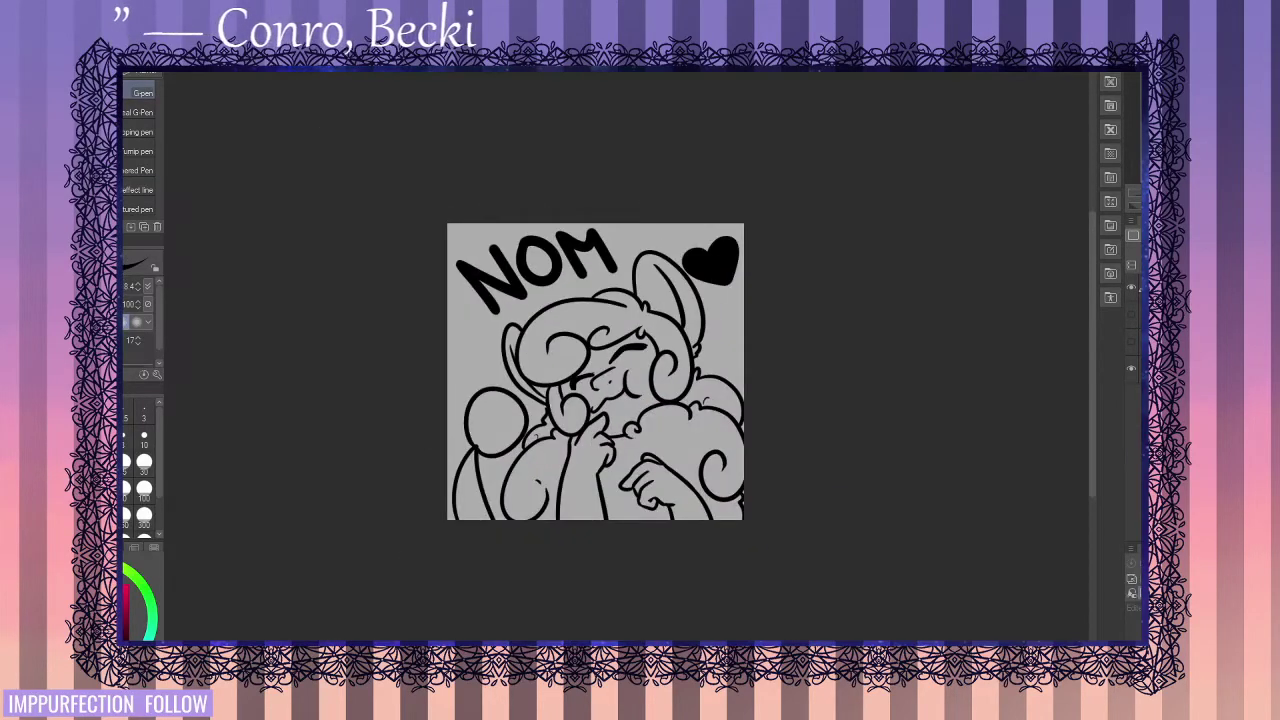
- Try to enlarge the black line art with a free transform
{"action": "key", "text": "ctrl+t"}
{"action": "left_click_drag", "start_coordinate": [446, 223], "coordinate": [412, 214]}
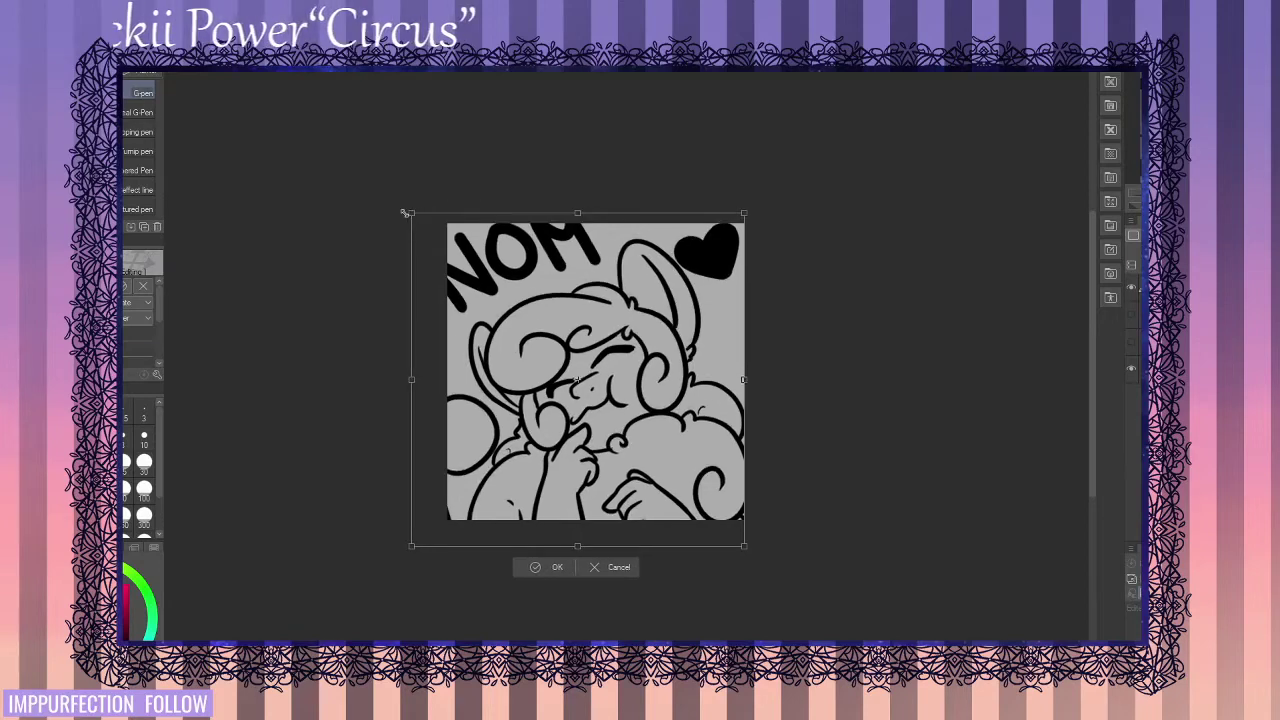
{"action": "left_click", "coordinate": [552, 566]}
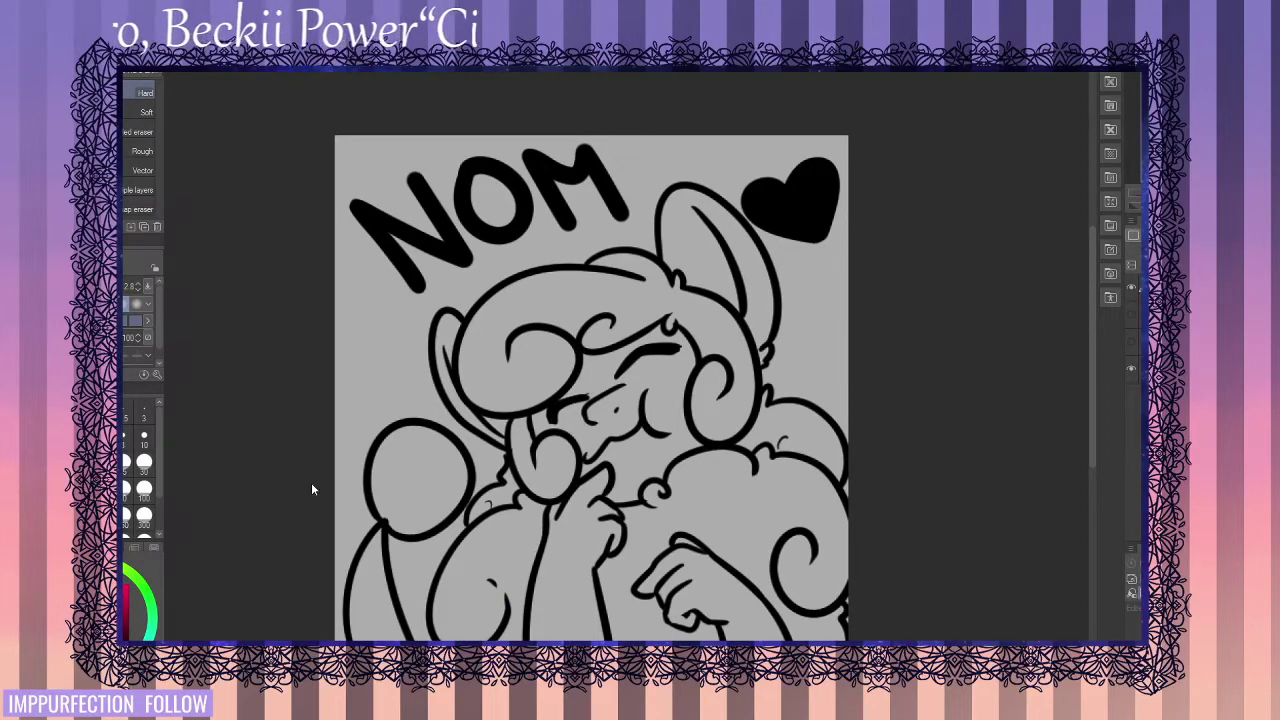
- Restore the enlarged version of the line art and erase the old NOM lettering with a larger eraser
{"action": "key", "text": "ctrl+y"}
{"action": "key", "text": "ctrl+y"}
{"action": "key", "text": "ctrl+y"}
{"action": "key", "text": "bracketright"}
{"action": "key", "text": "bracketright"}
{"action": "key", "text": "bracketright"}
{"action": "mouse_move", "coordinate": [535, 205]}
{"action": "left_mouse_down"}
{"action": "mouse_move", "coordinate": [423, 251]}
{"action": "mouse_move", "coordinate": [440, 158]}
{"action": "mouse_move", "coordinate": [606, 146]}
{"action": "mouse_move", "coordinate": [571, 171]}
{"action": "left_mouse_up"}
{"action": "key", "text": "p"}
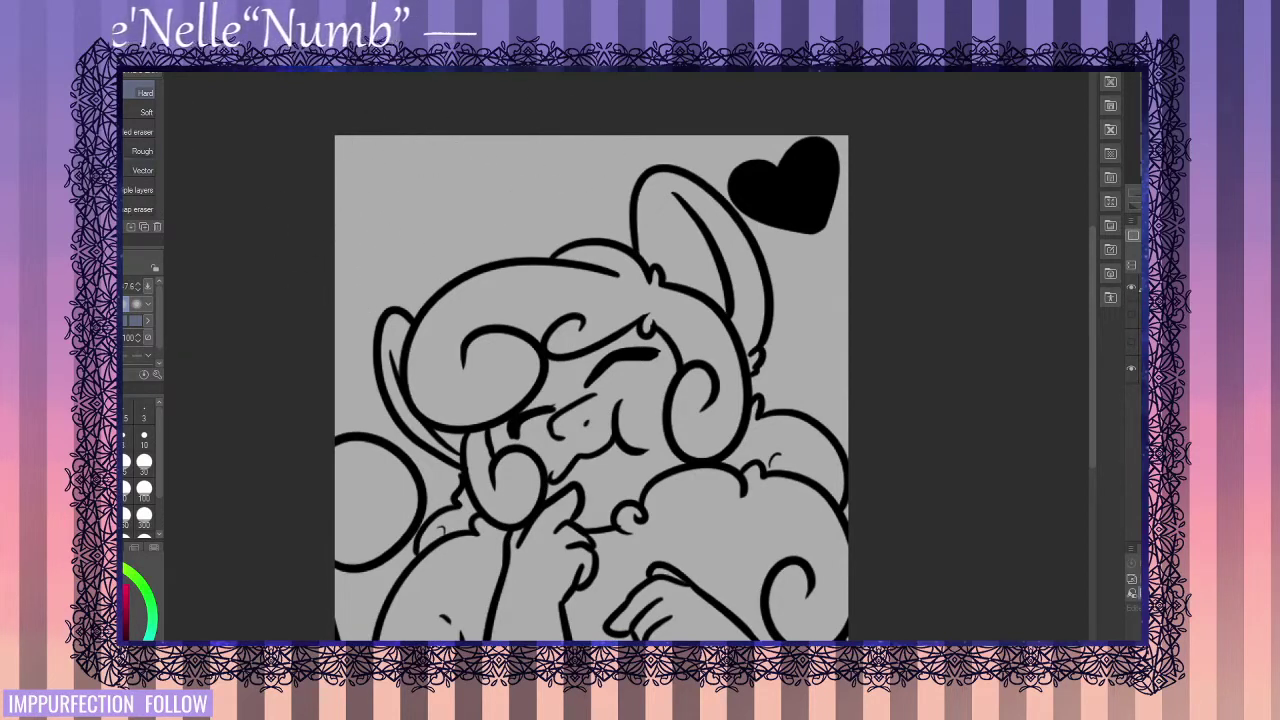
- Redraw the NOM lettering above the head in thick black G-pen strokes
{"action": "mouse_move", "coordinate": [386, 271]}
{"action": "left_mouse_down"}
{"action": "mouse_move", "coordinate": [372, 195]}
{"action": "mouse_move", "coordinate": [486, 194]}
{"action": "mouse_move", "coordinate": [515, 215]}
{"action": "mouse_move", "coordinate": [605, 178]}
{"action": "left_mouse_up"}
{"action": "key", "text": "ctrl+z"}
{"action": "mouse_move", "coordinate": [511, 156]}
{"action": "left_mouse_down"}
{"action": "mouse_move", "coordinate": [601, 202]}
{"action": "mouse_move", "coordinate": [511, 163]}
{"action": "mouse_move", "coordinate": [601, 205]}
{"action": "mouse_move", "coordinate": [541, 236]}
{"action": "left_mouse_up"}
{"action": "key", "text": "ctrl+z"}
{"action": "key", "text": "ctrl+z"}
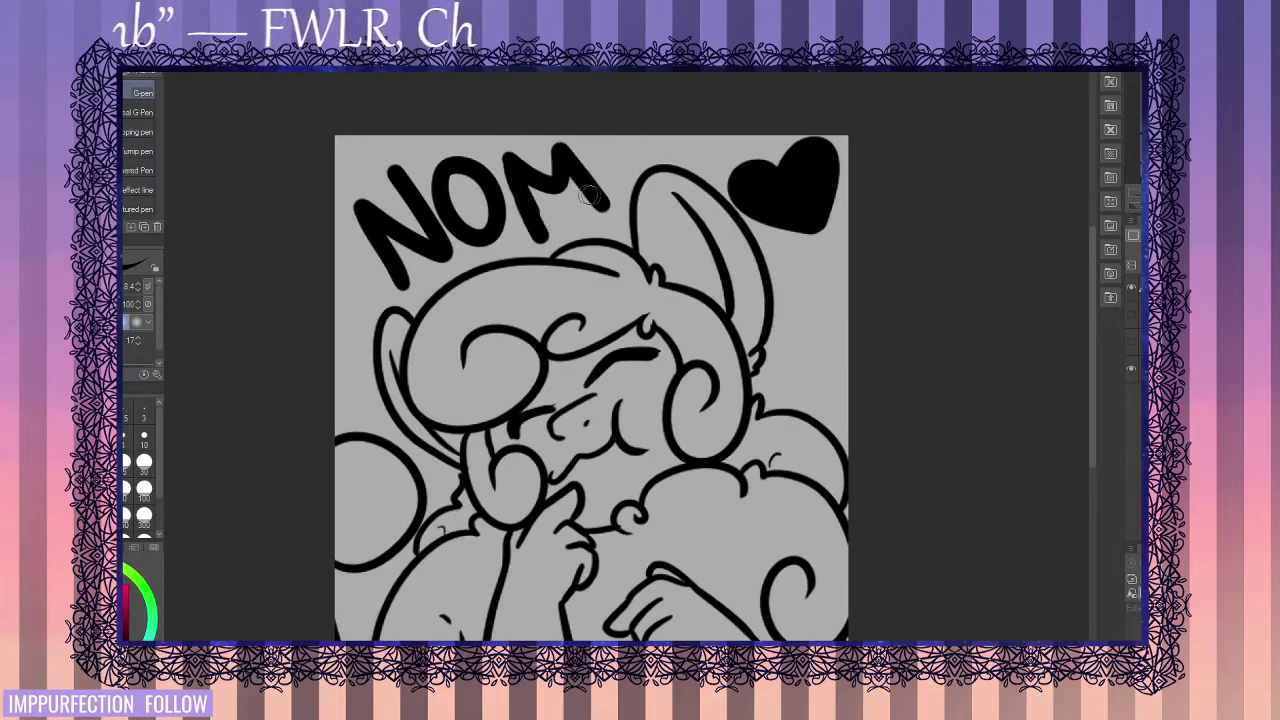
{"action": "left_click_drag", "start_coordinate": [580, 176], "coordinate": [613, 217]}
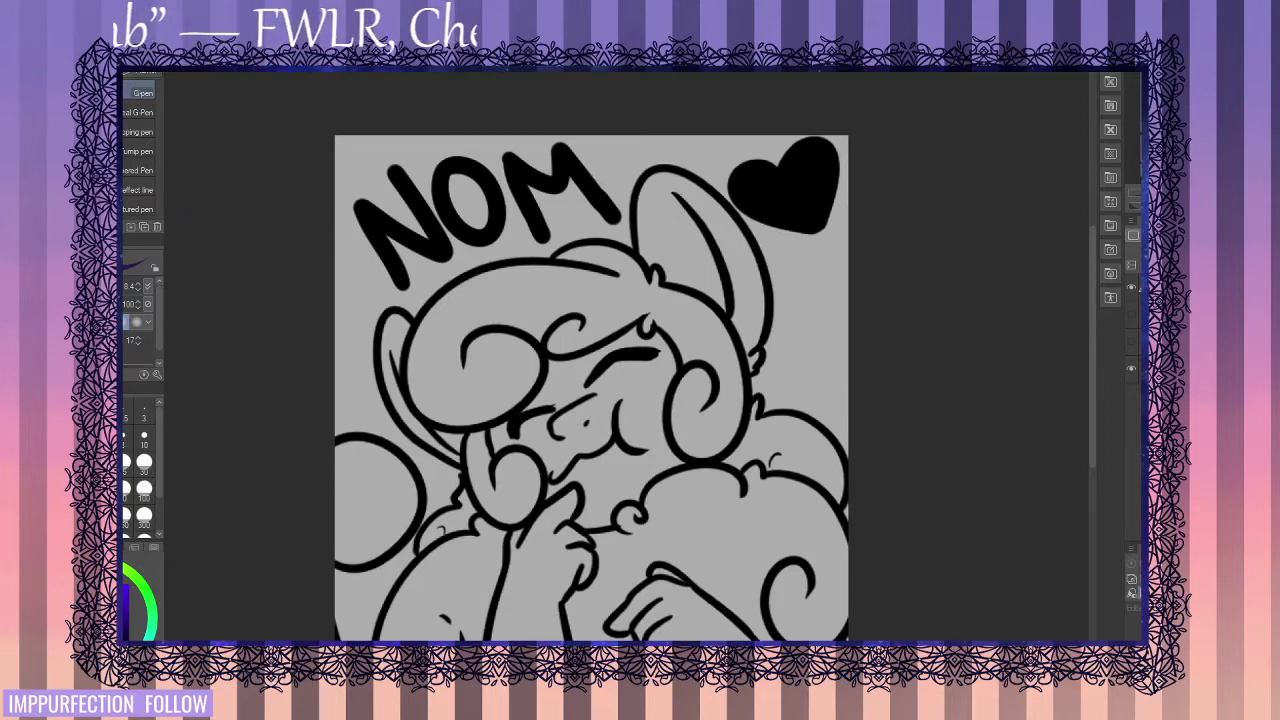
- Recolour the line art dark purple and colour the heart pink to match the BAA!! reference drawing
{"action": "key", "text": "alt+Delete"}
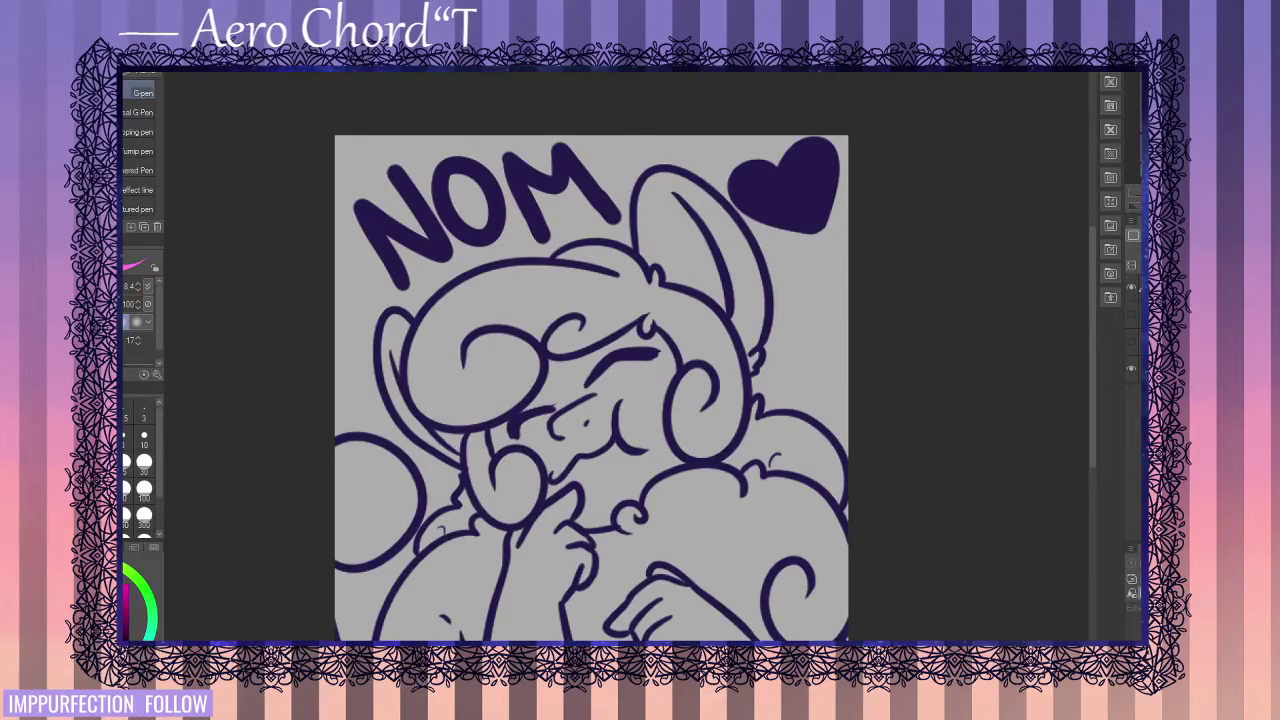
{"action": "left_click_drag", "start_coordinate": [205, 64], "coordinate": [169, 116]}
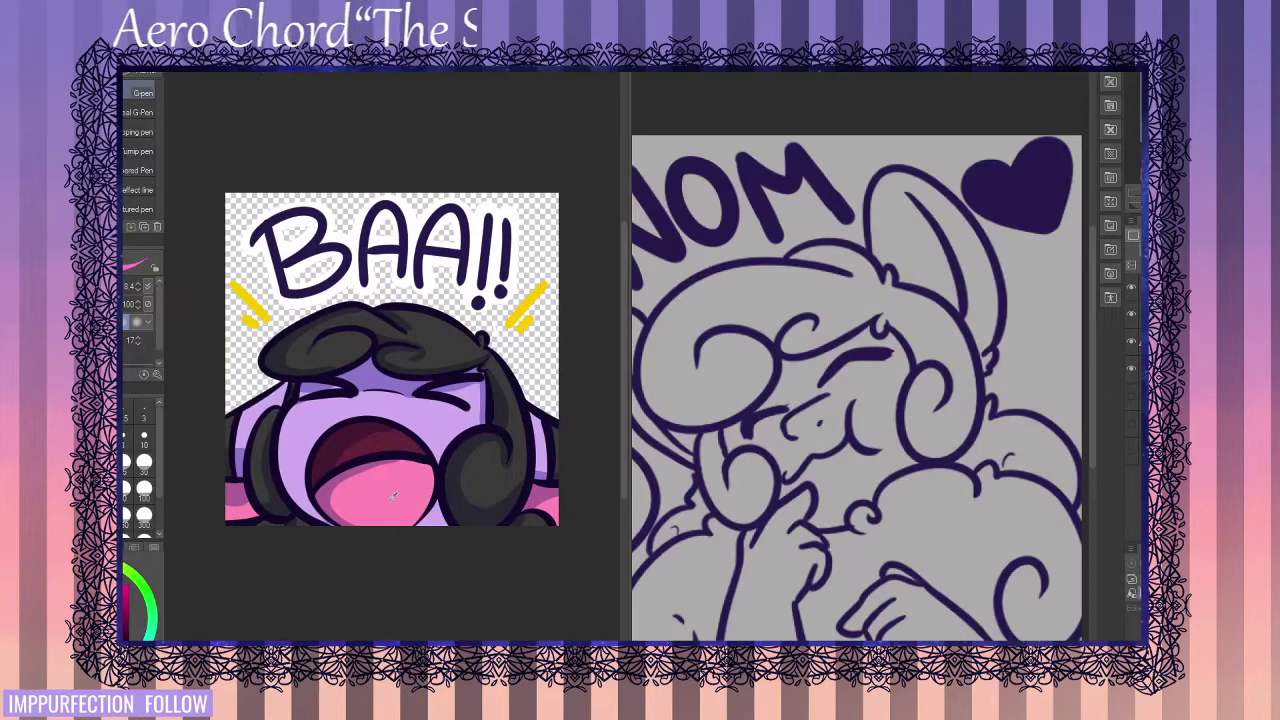
{"action": "mouse_move", "coordinate": [1030, 186]}
{"action": "left_mouse_down"}
{"action": "mouse_move", "coordinate": [1050, 180]}
{"action": "mouse_move", "coordinate": [1005, 200]}
{"action": "mouse_move", "coordinate": [980, 180]}
{"action": "mouse_move", "coordinate": [1053, 188]}
{"action": "left_mouse_up"}
{"action": "key", "text": "ctrl+shift+n"}
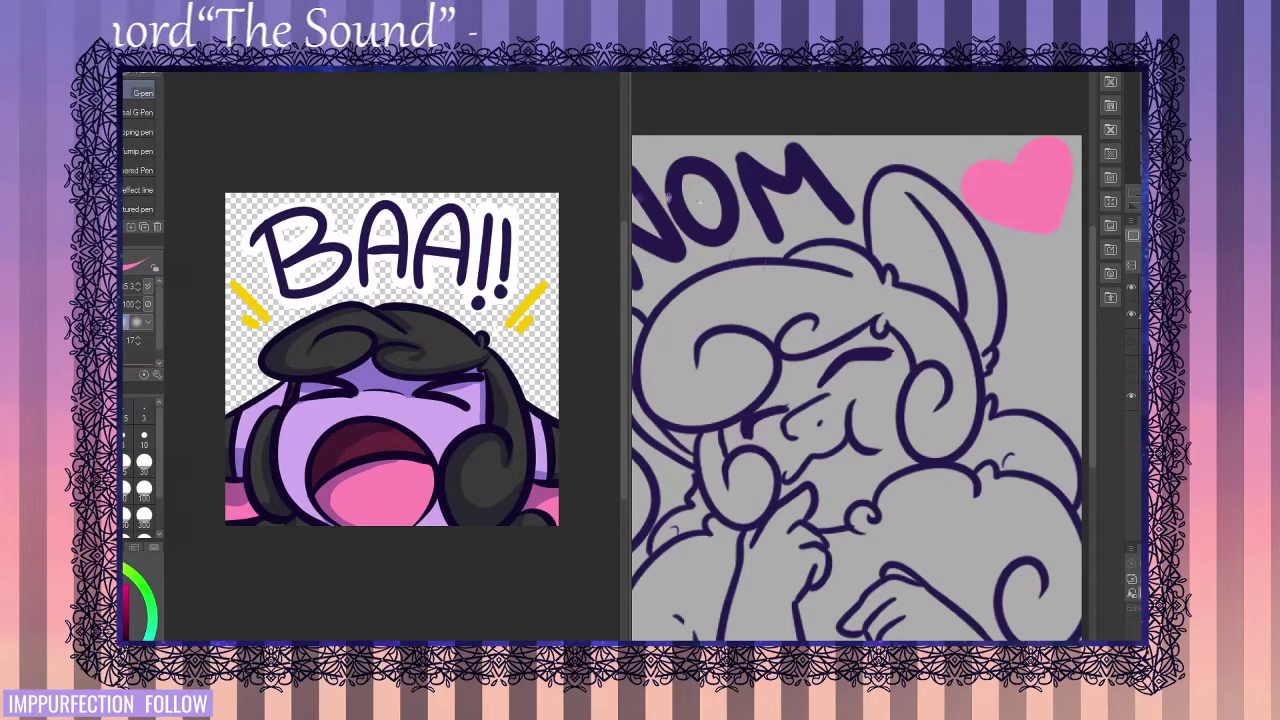
- Paint a thick white outline behind the NOM lettering on a new layer with an enlarged brush
{"action": "mouse_move", "coordinate": [665, 252]}
{"action": "left_mouse_down"}
{"action": "mouse_move", "coordinate": [745, 232]}
{"action": "mouse_move", "coordinate": [718, 258]}
{"action": "mouse_move", "coordinate": [672, 205]}
{"action": "mouse_move", "coordinate": [710, 150]}
{"action": "mouse_move", "coordinate": [780, 132]}
{"action": "mouse_move", "coordinate": [823, 172]}
{"action": "mouse_move", "coordinate": [840, 220]}
{"action": "mouse_move", "coordinate": [785, 180]}
{"action": "mouse_move", "coordinate": [810, 160]}
{"action": "mouse_move", "coordinate": [850, 205]}
{"action": "mouse_move", "coordinate": [865, 150]}
{"action": "mouse_move", "coordinate": [925, 190]}
{"action": "mouse_move", "coordinate": [865, 155]}
{"action": "mouse_move", "coordinate": [815, 94]}
{"action": "left_mouse_up"}
{"action": "key", "text": "ctrl+shift+n"}
{"action": "key", "text": "bracketright"}
{"action": "key", "text": "bracketright"}
{"action": "key", "text": "bracketright"}
{"action": "key", "text": "x"}
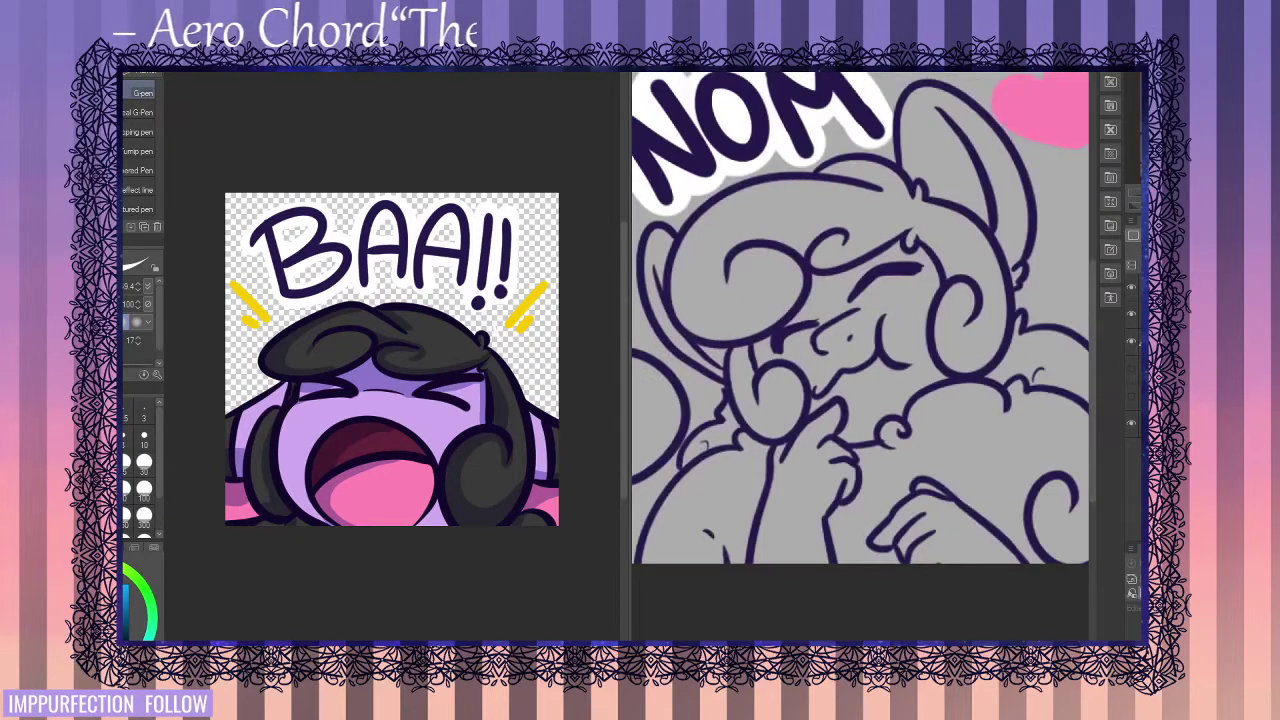
- Try to fill the face areas with the light purple sampled from the reference character
{"action": "left_click", "coordinate": [309, 421]}
{"action": "left_click", "coordinate": [308, 420], "text": "alt"}
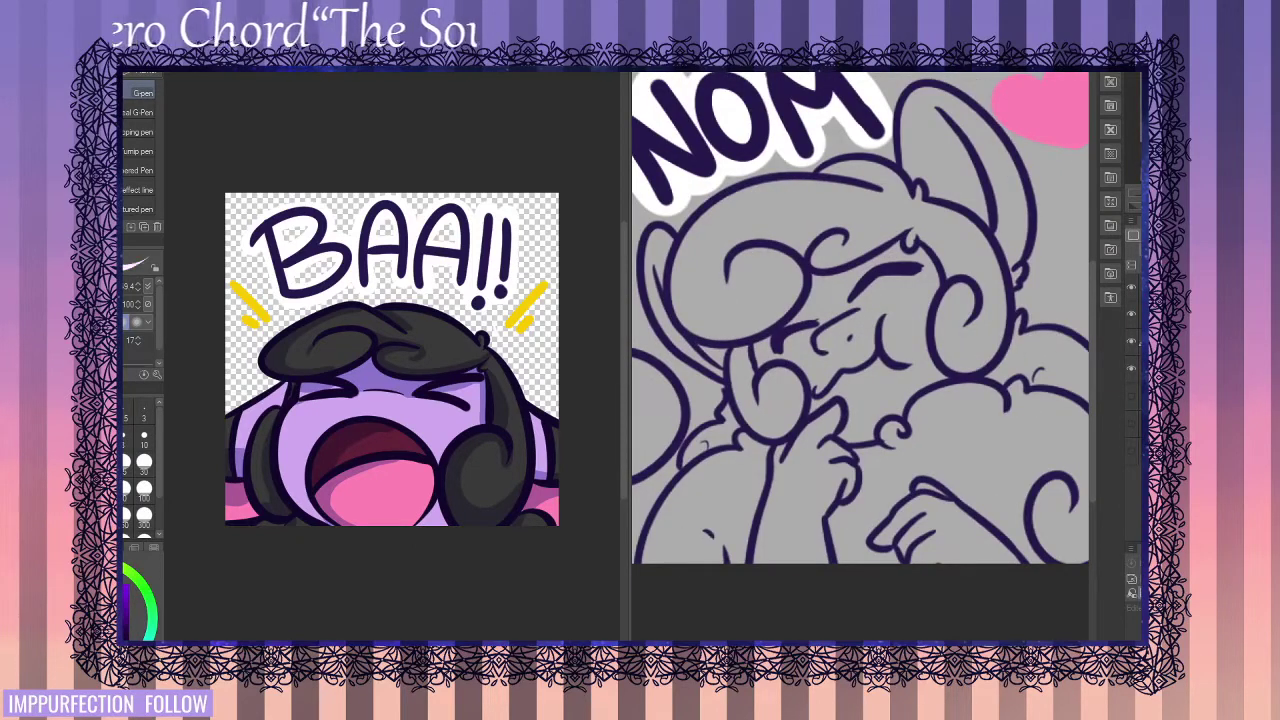
{"action": "key", "text": "g"}
{"action": "left_click", "coordinate": [818, 361]}
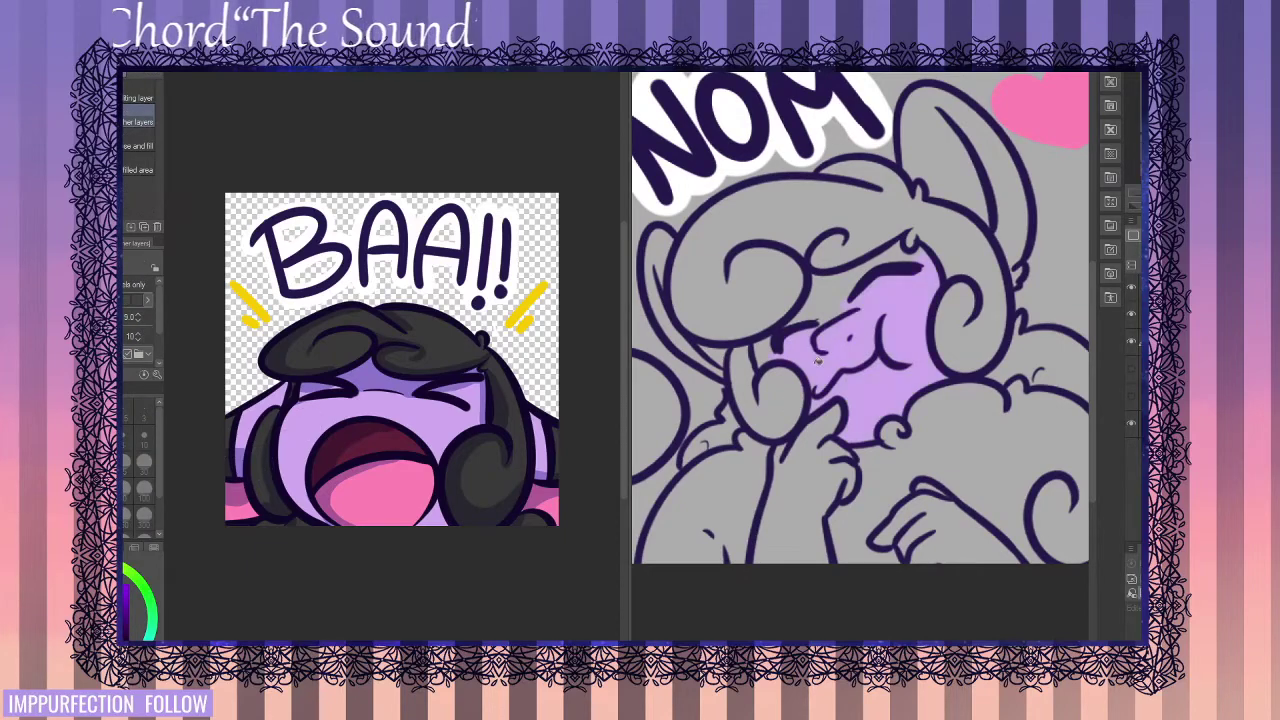
{"action": "left_click", "coordinate": [836, 301]}
{"action": "left_click", "coordinate": [893, 258]}
{"action": "left_click_drag", "start_coordinate": [660, 296], "coordinate": [740, 293]}
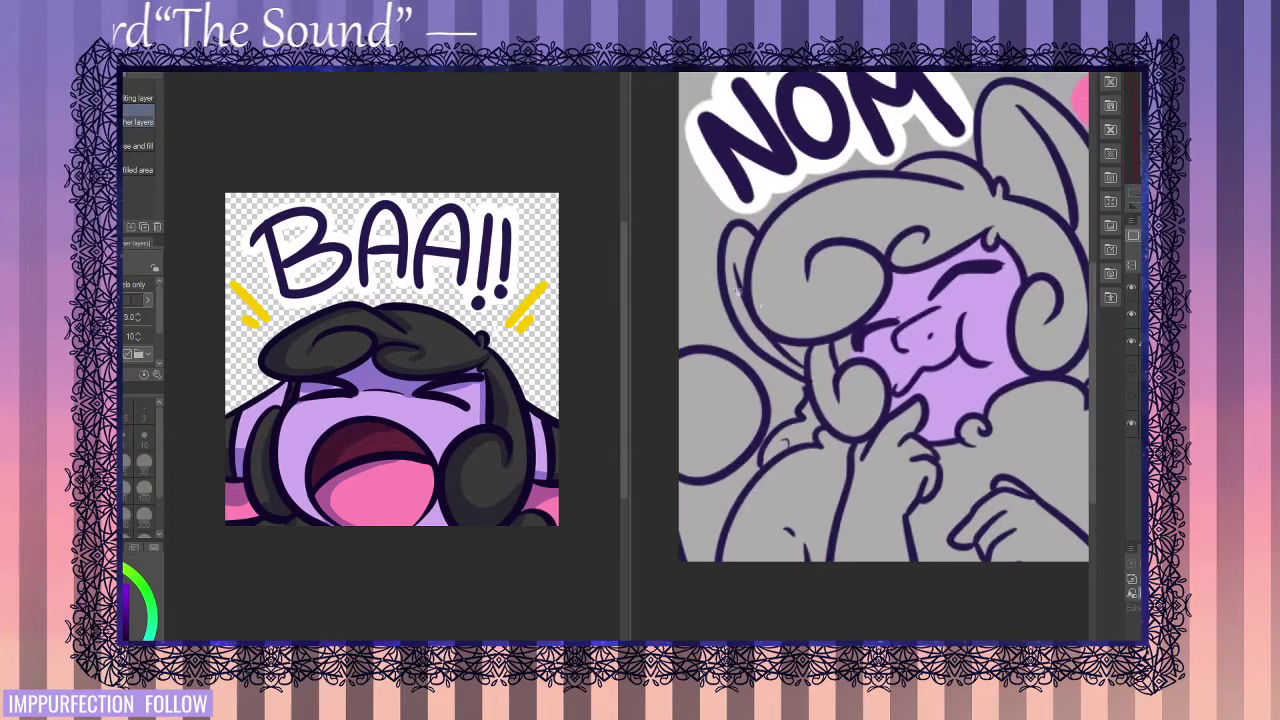
{"action": "key", "text": "ctrl+z"}
{"action": "key", "text": "ctrl+z"}
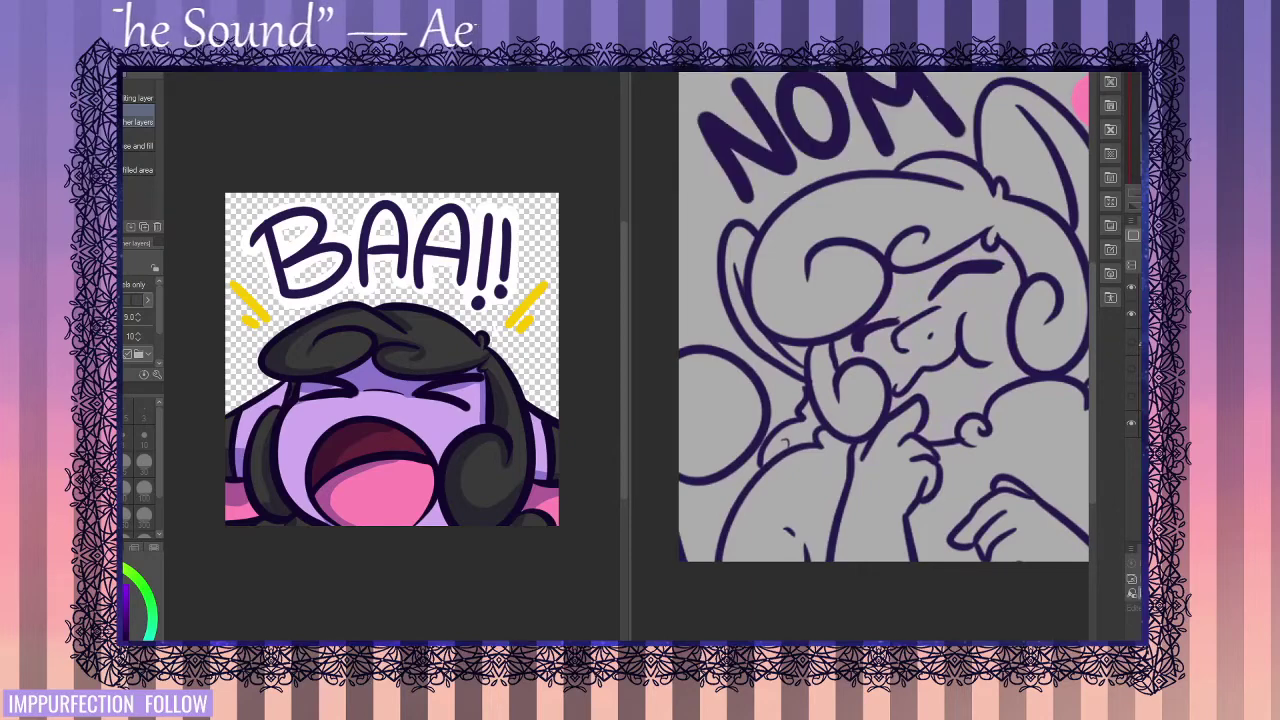
- Select the empty background areas around the character with the auto-select tool
{"action": "key", "text": "w"}
{"action": "left_click", "coordinate": [700, 262]}
{"action": "left_click_drag", "start_coordinate": [720, 340], "coordinate": [686, 274]}
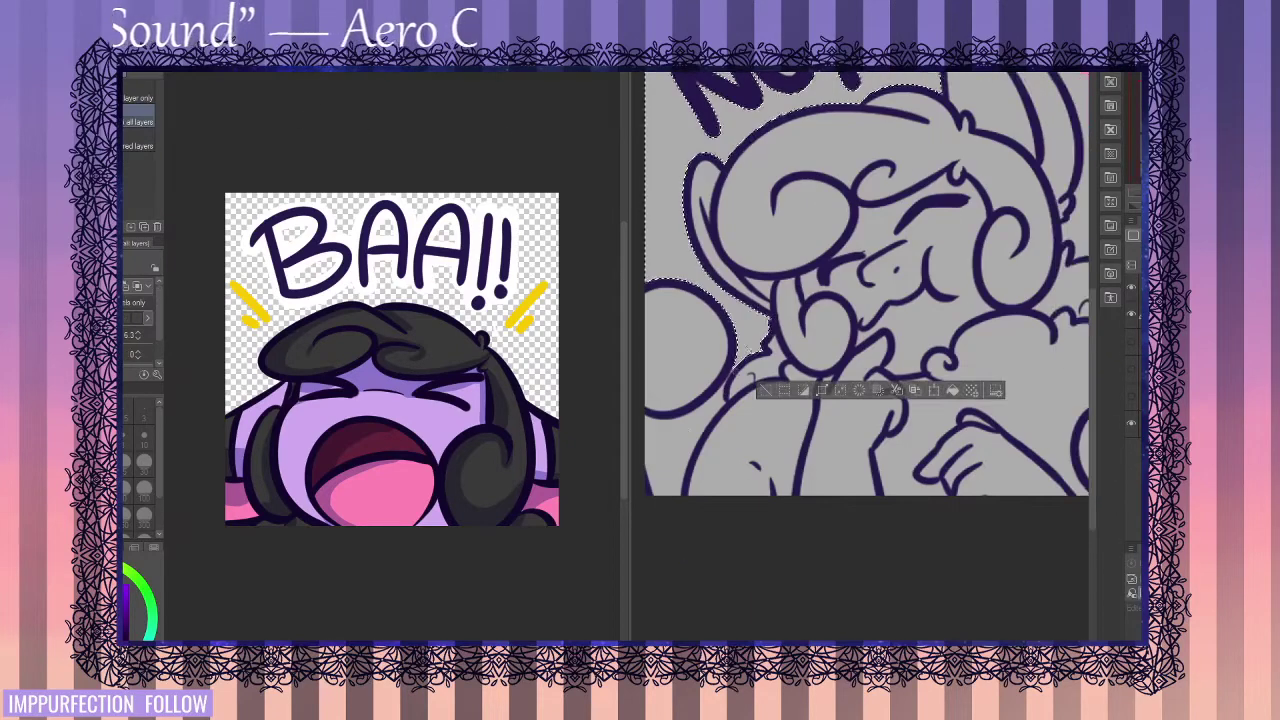
{"action": "left_click", "coordinate": [664, 456], "text": "shift"}
{"action": "left_click_drag", "start_coordinate": [1050, 300], "coordinate": [870, 275]}
{"action": "left_click_drag", "start_coordinate": [977, 341], "coordinate": [1085, 496]}
{"action": "left_click_drag", "start_coordinate": [771, 187], "coordinate": [811, 158]}
- Add the NOM lettering to the background selection with the lasso and fill the whole character light purple
{"action": "key", "text": "m"}
{"action": "mouse_move", "coordinate": [690, 112]}
{"action": "left_mouse_down"}
{"action": "mouse_move", "coordinate": [636, 165]}
{"action": "mouse_move", "coordinate": [790, 180]}
{"action": "left_mouse_up"}
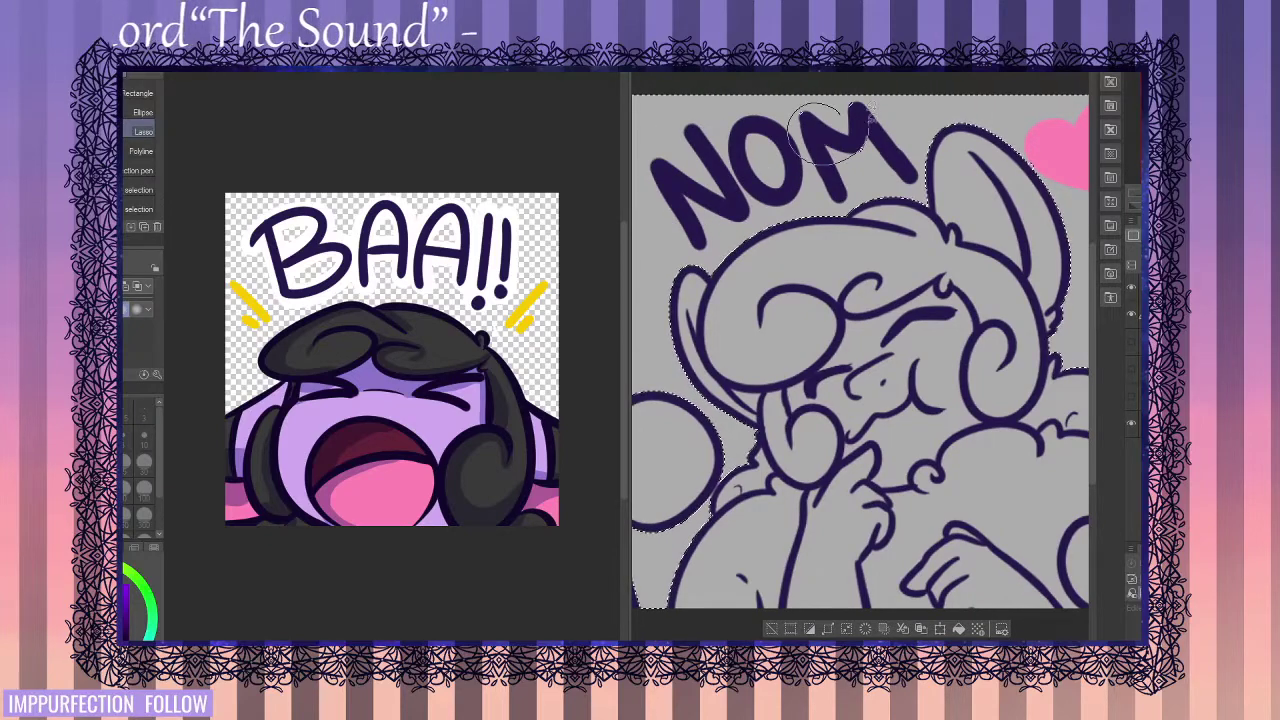
{"action": "left_click_drag", "start_coordinate": [825, 284], "coordinate": [676, 143]}
{"action": "left_click_drag", "start_coordinate": [655, 265], "coordinate": [833, 208]}
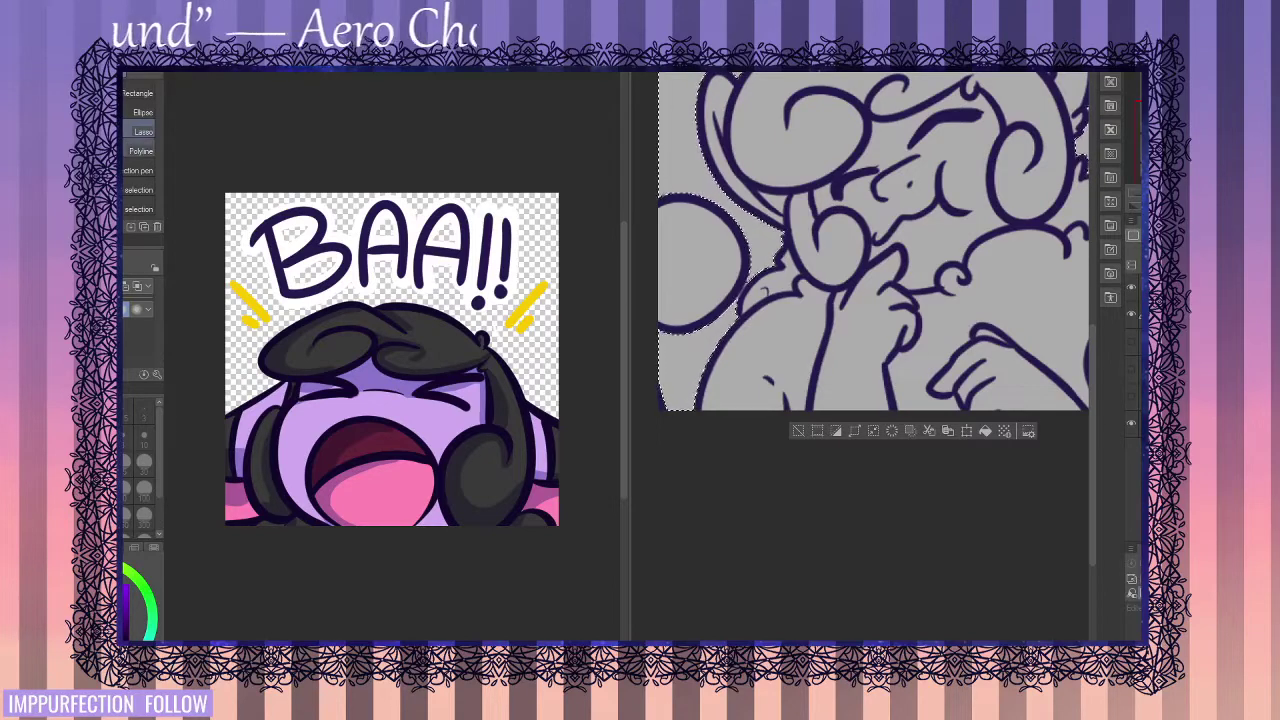
{"action": "scroll", "coordinate": [826, 288], "scroll_direction": "up", "scroll_amount": 2}
{"action": "scroll", "coordinate": [789, 323], "scroll_direction": "up", "scroll_amount": 1}
{"action": "left_click_drag", "start_coordinate": [789, 323], "coordinate": [841, 293]}
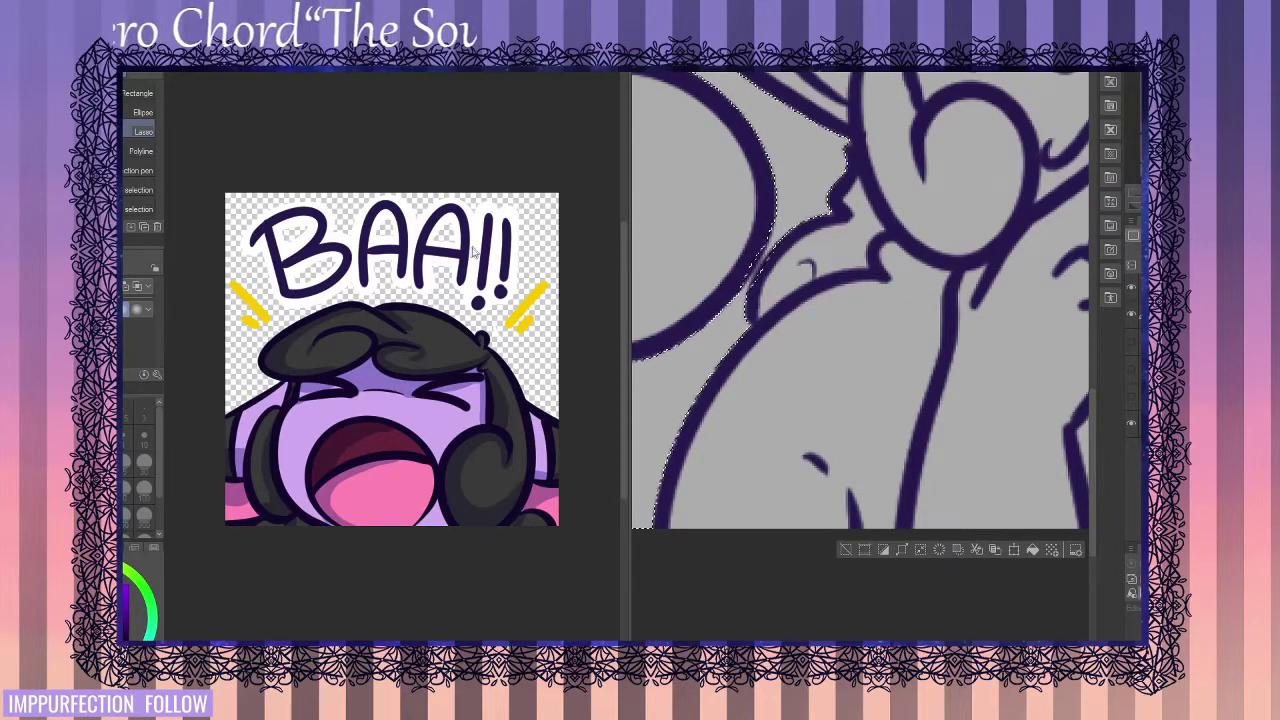
{"action": "scroll", "coordinate": [729, 345], "scroll_direction": "down", "scroll_amount": 3}
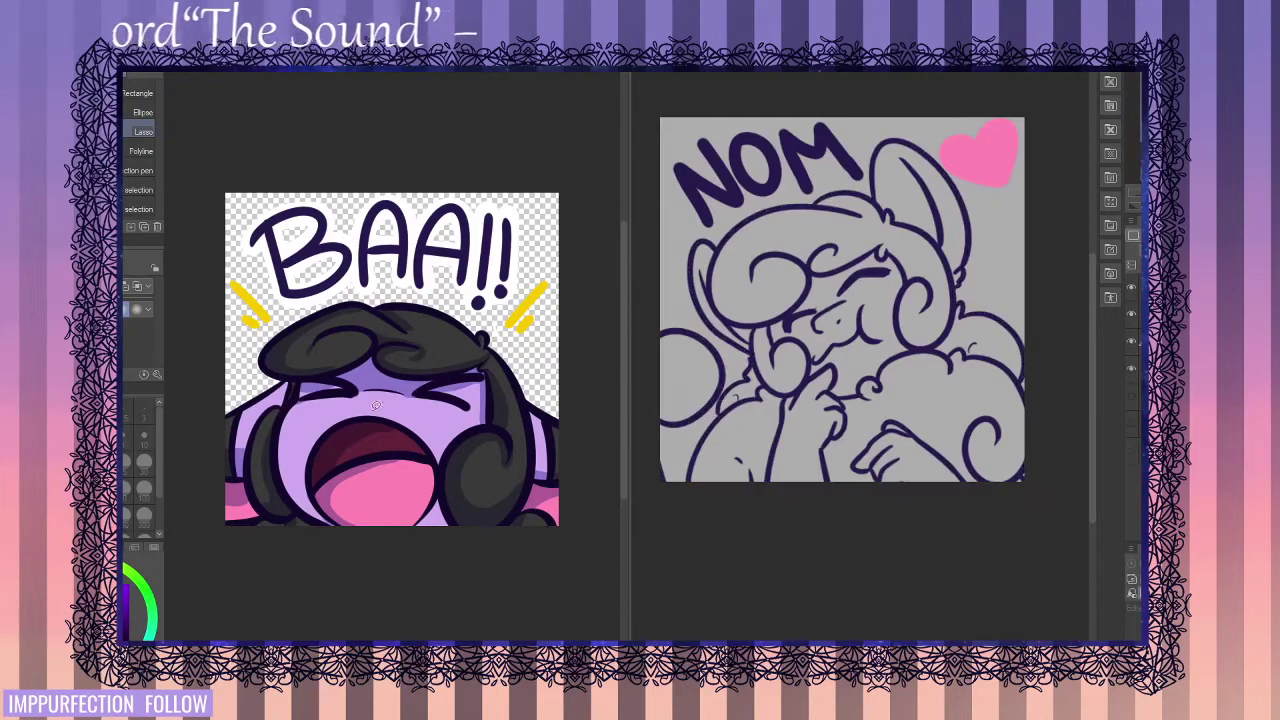
{"action": "left_click", "coordinate": [841, 506]}
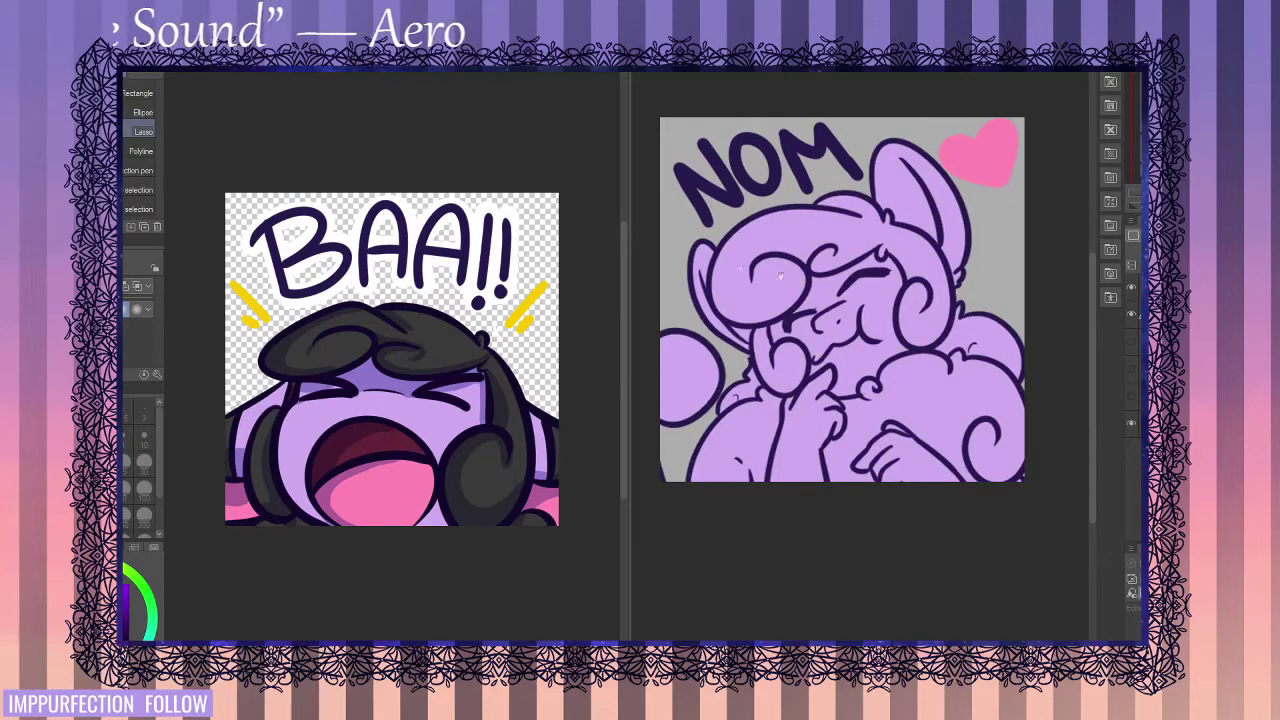
- Fill the hair, curls and fluffy body sections with dark grey
{"action": "key", "text": "g"}
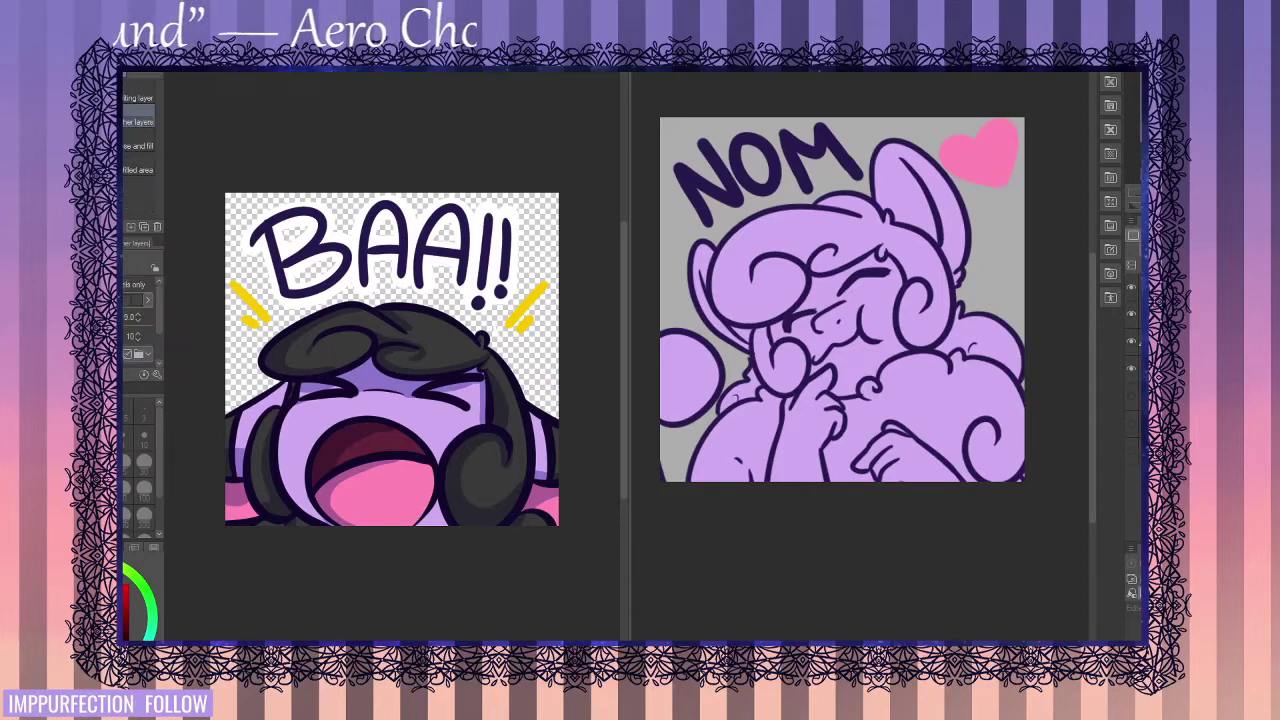
{"action": "left_click", "coordinate": [842, 232]}
{"action": "left_click", "coordinate": [792, 362]}
{"action": "left_click", "coordinate": [972, 334]}
{"action": "left_click", "coordinate": [982, 395]}
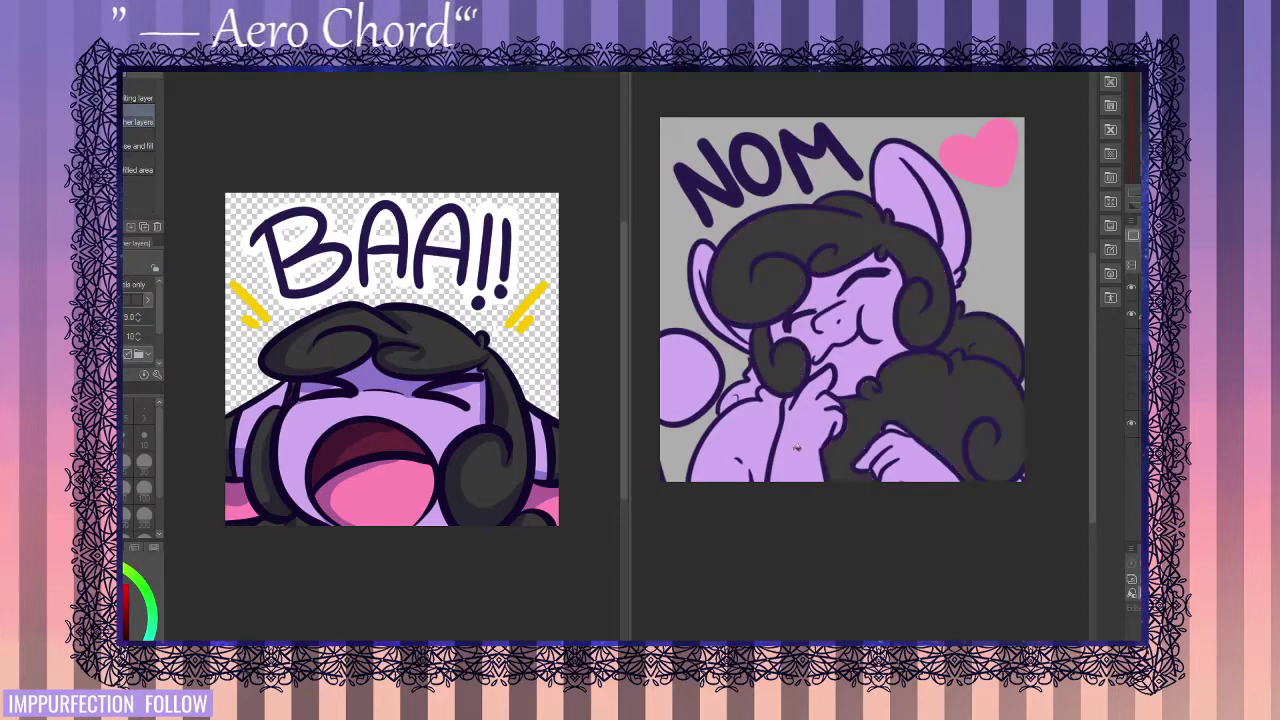
{"action": "left_click", "coordinate": [752, 426]}
{"action": "left_click", "coordinate": [766, 377]}
{"action": "left_click", "coordinate": [730, 404]}
- Paint the unfilled gaps at the lower right corner of the body fluff dark grey
{"action": "left_click_drag", "start_coordinate": [834, 402], "coordinate": [622, 304]}
{"action": "scroll", "coordinate": [808, 356], "scroll_direction": "up", "scroll_amount": 3}
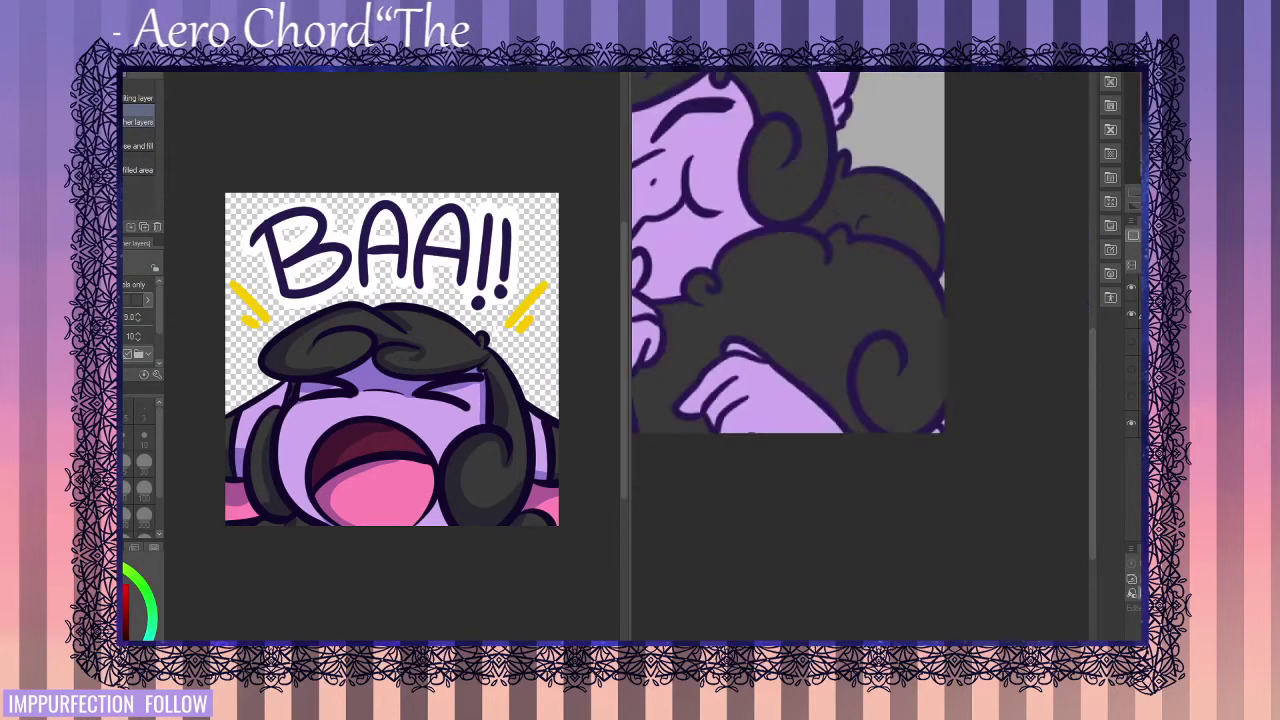
{"action": "key", "text": "p"}
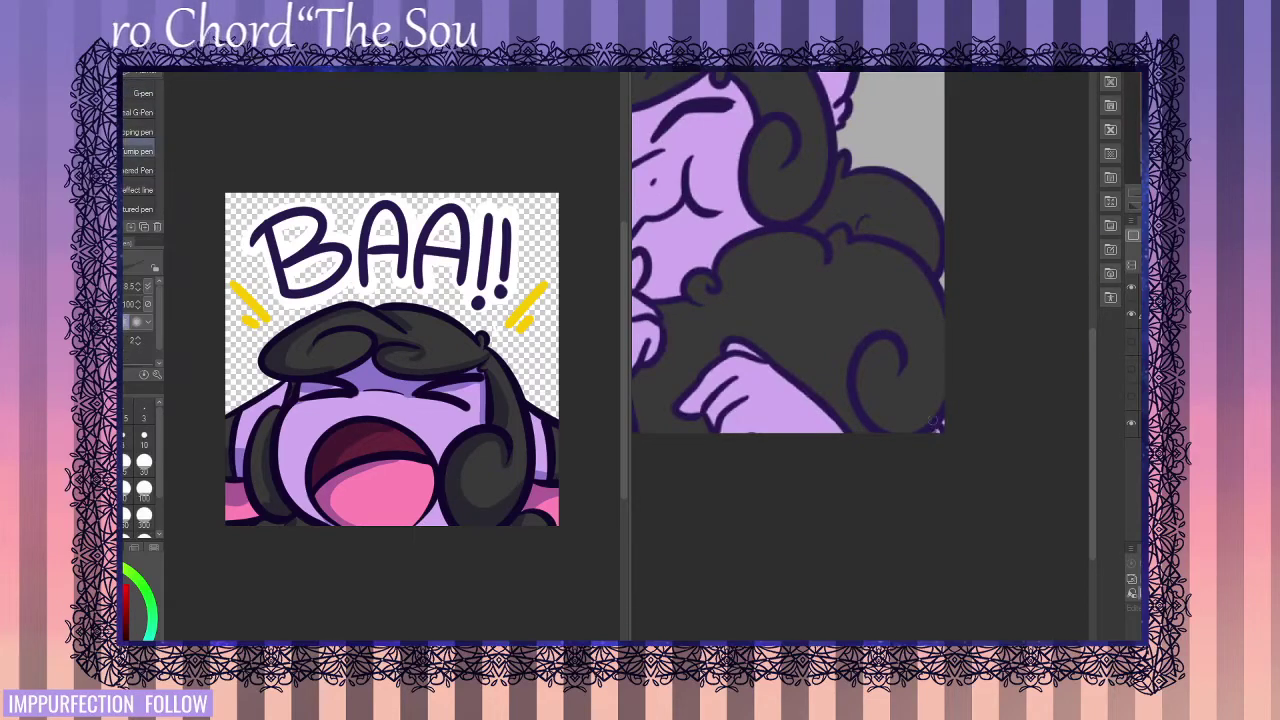
{"action": "left_click_drag", "start_coordinate": [807, 304], "coordinate": [1010, 541]}
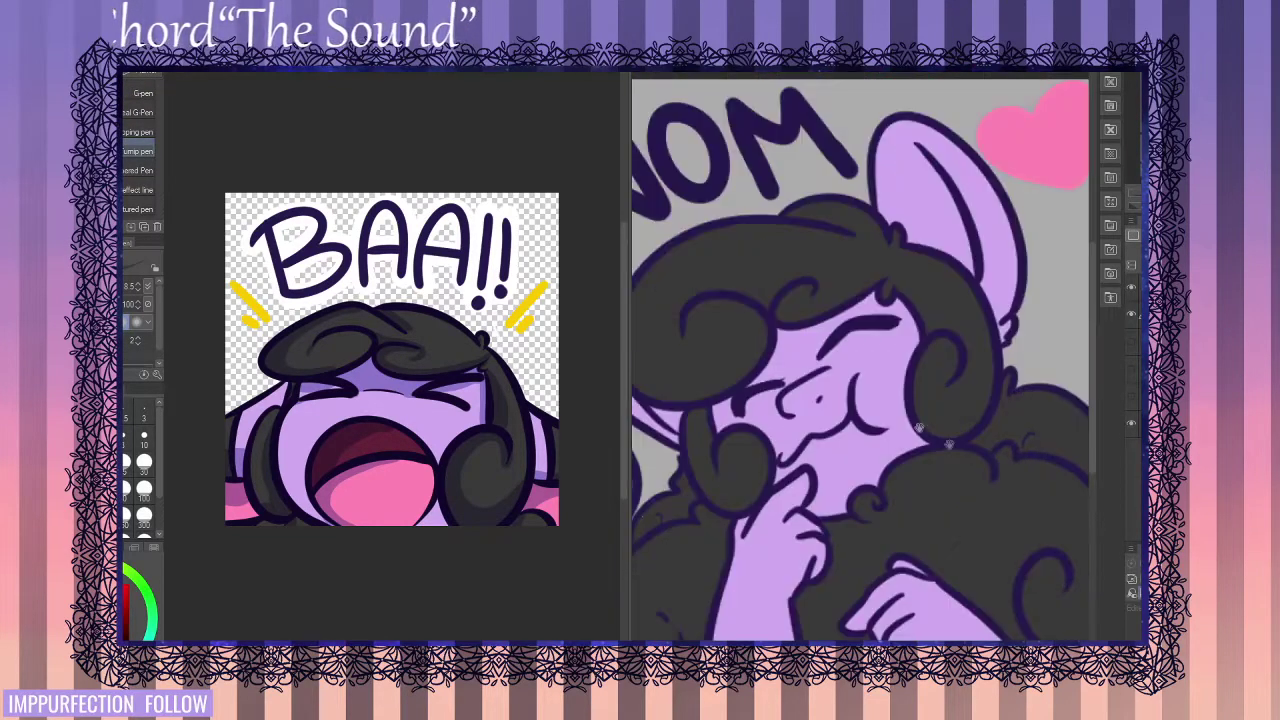
- Paint dark grey markings on the ears, leaving a light purple band, and show the lettering's white outline
{"action": "left_click_drag", "start_coordinate": [748, 463], "coordinate": [823, 318]}
{"action": "left_click_drag", "start_coordinate": [780, 408], "coordinate": [797, 394]}
{"action": "left_click_drag", "start_coordinate": [780, 263], "coordinate": [806, 305]}
{"action": "mouse_move", "coordinate": [785, 339]}
{"action": "left_mouse_down"}
{"action": "mouse_move", "coordinate": [832, 291]}
{"action": "mouse_move", "coordinate": [796, 362]}
{"action": "left_mouse_up"}
{"action": "left_click_drag", "start_coordinate": [742, 244], "coordinate": [692, 301]}
{"action": "left_click_drag", "start_coordinate": [890, 185], "coordinate": [608, 303]}
{"action": "mouse_move", "coordinate": [748, 216]}
{"action": "left_mouse_down"}
{"action": "mouse_move", "coordinate": [872, 209]}
{"action": "mouse_move", "coordinate": [762, 162]}
{"action": "left_mouse_up"}
{"action": "left_click_drag", "start_coordinate": [800, 240], "coordinate": [822, 182]}
{"action": "left_click_drag", "start_coordinate": [784, 211], "coordinate": [896, 244]}
{"action": "left_click", "coordinate": [1131, 341]}
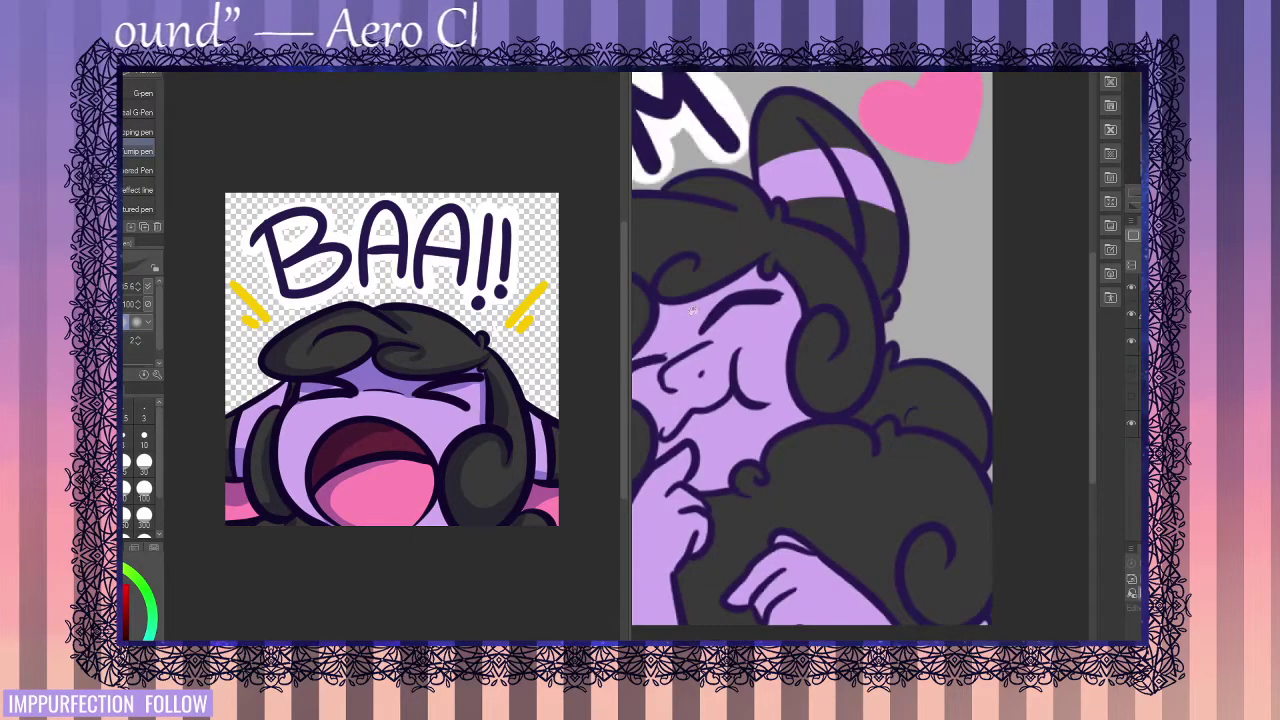
{"action": "left_click_drag", "start_coordinate": [725, 400], "coordinate": [1005, 212]}
{"action": "left_click_drag", "start_coordinate": [808, 261], "coordinate": [834, 265]}
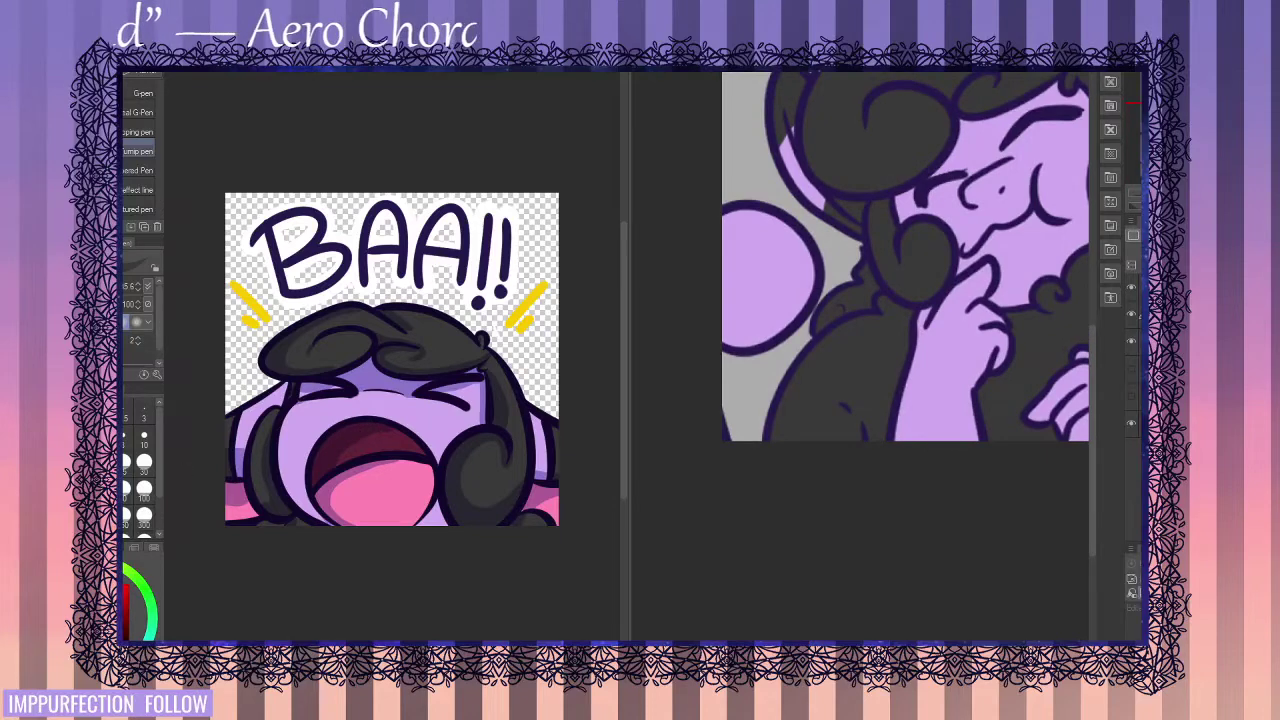
- Colour the round shape beside the character light blue and hide the grey background layer
{"action": "key", "text": "x"}
{"action": "mouse_move", "coordinate": [740, 325]}
{"action": "left_mouse_down"}
{"action": "mouse_move", "coordinate": [788, 272]}
{"action": "mouse_move", "coordinate": [752, 248]}
{"action": "mouse_move", "coordinate": [766, 236]}
{"action": "left_mouse_up"}
{"action": "mouse_move", "coordinate": [844, 297]}
{"action": "left_mouse_down"}
{"action": "mouse_move", "coordinate": [555, 258]}
{"action": "mouse_move", "coordinate": [982, 431]}
{"action": "left_mouse_up"}
{"action": "scroll", "coordinate": [940, 372], "scroll_direction": "up", "scroll_amount": 3}
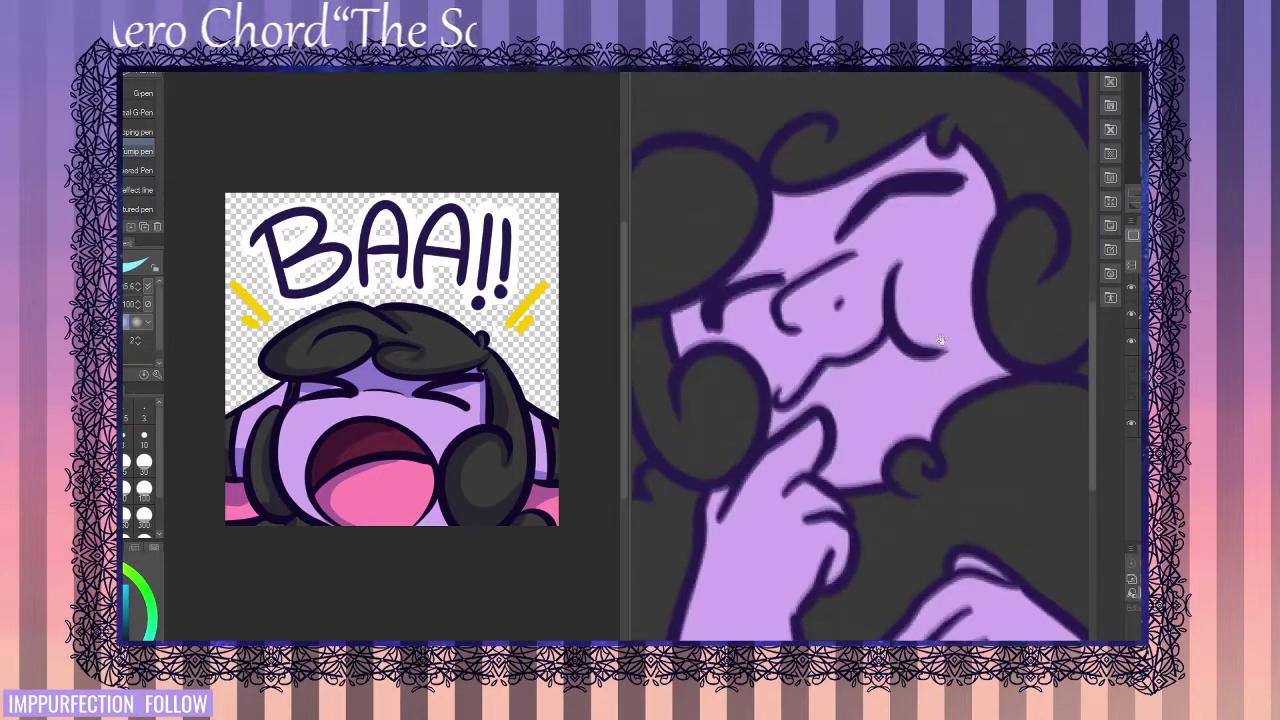
{"action": "scroll", "coordinate": [919, 312], "scroll_direction": "down", "scroll_amount": 5}
{"action": "mouse_move", "coordinate": [919, 310]}
{"action": "left_mouse_down"}
{"action": "mouse_move", "coordinate": [923, 353]}
{"action": "mouse_move", "coordinate": [919, 295]}
{"action": "left_mouse_up"}
{"action": "left_click", "coordinate": [1131, 423]}
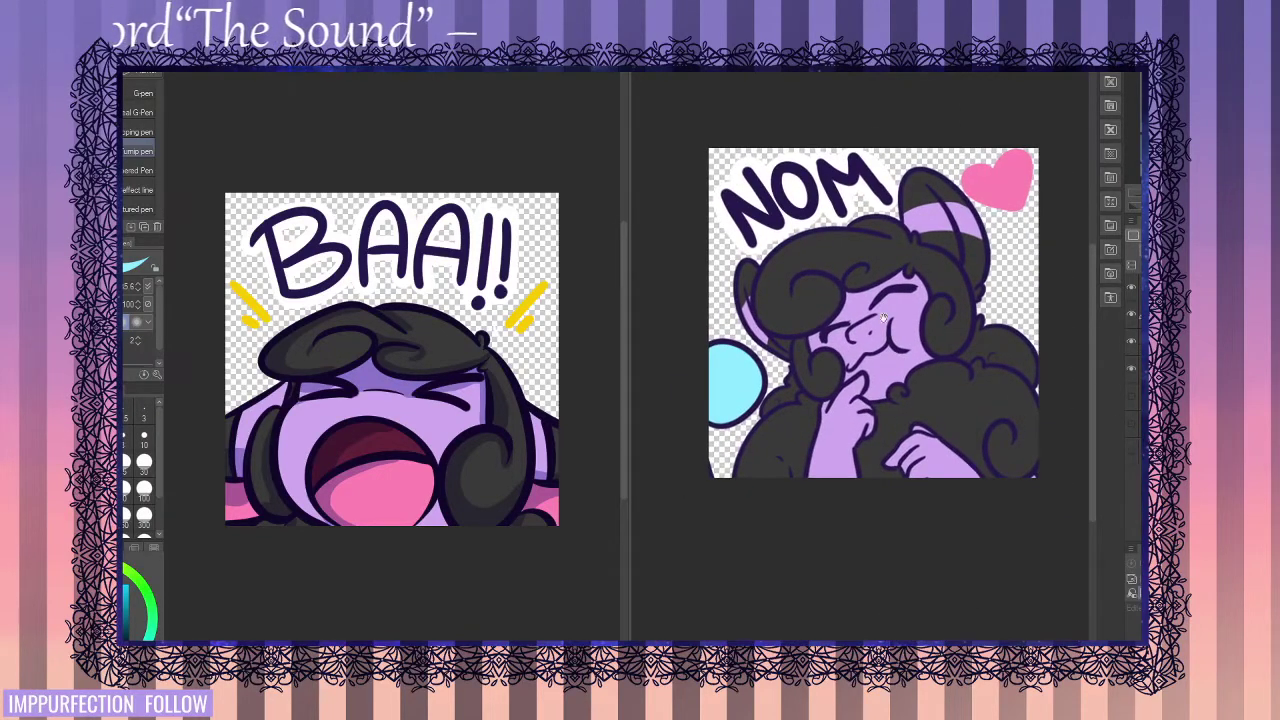
- Try out blue shading strokes on the hair and face with a different brush
{"action": "scroll", "coordinate": [884, 318], "scroll_direction": "up", "scroll_amount": 3}
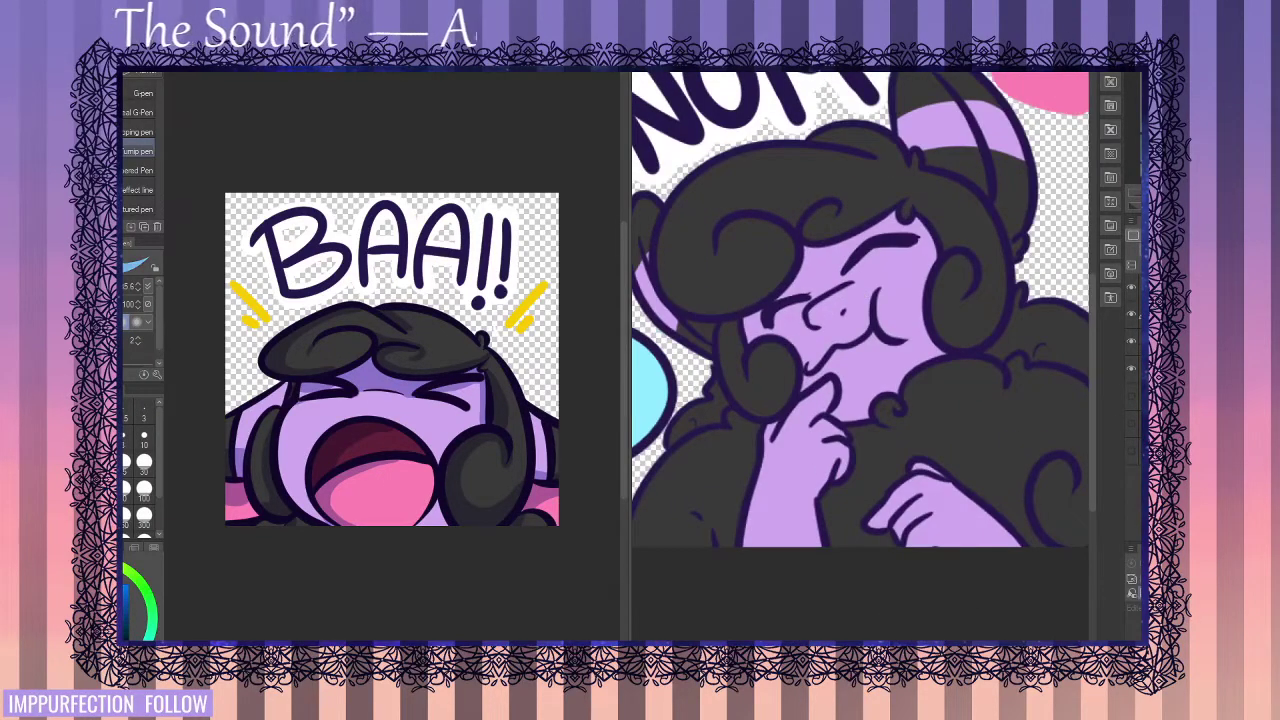
{"action": "key", "text": "b"}
{"action": "key", "text": "b"}
{"action": "key", "text": "b"}
{"action": "key", "text": "b"}
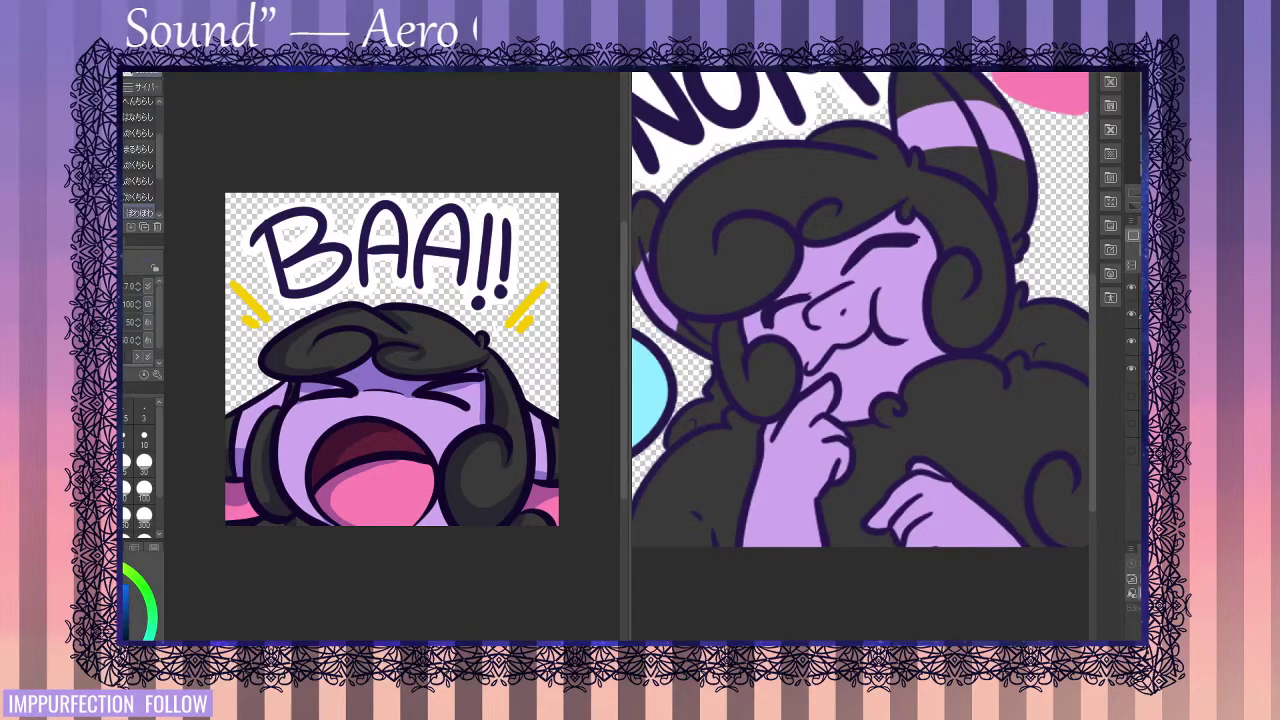
{"action": "left_click_drag", "start_coordinate": [725, 153], "coordinate": [777, 139]}
{"action": "mouse_move", "coordinate": [828, 240]}
{"action": "left_mouse_down"}
{"action": "mouse_move", "coordinate": [750, 150]}
{"action": "mouse_move", "coordinate": [748, 245]}
{"action": "mouse_move", "coordinate": [745, 170]}
{"action": "mouse_move", "coordinate": [845, 215]}
{"action": "mouse_move", "coordinate": [724, 201]}
{"action": "mouse_move", "coordinate": [745, 277]}
{"action": "mouse_move", "coordinate": [845, 241]}
{"action": "mouse_move", "coordinate": [832, 203]}
{"action": "mouse_move", "coordinate": [814, 229]}
{"action": "mouse_move", "coordinate": [888, 240]}
{"action": "mouse_move", "coordinate": [798, 304]}
{"action": "left_mouse_up"}
{"action": "key", "text": "ctrl+z"}
{"action": "key", "text": "ctrl+z"}
{"action": "key", "text": "ctrl+z"}
{"action": "key", "text": "ctrl+z"}
{"action": "key", "text": "ctrl+z"}
{"action": "mouse_move", "coordinate": [858, 226]}
{"action": "left_mouse_down"}
{"action": "mouse_move", "coordinate": [779, 305]}
{"action": "mouse_move", "coordinate": [834, 356]}
{"action": "mouse_move", "coordinate": [778, 303]}
{"action": "mouse_move", "coordinate": [839, 335]}
{"action": "mouse_move", "coordinate": [804, 340]}
{"action": "mouse_move", "coordinate": [906, 265]}
{"action": "mouse_move", "coordinate": [881, 273]}
{"action": "mouse_move", "coordinate": [881, 318]}
{"action": "mouse_move", "coordinate": [792, 318]}
{"action": "left_mouse_up"}
{"action": "key", "text": "ctrl+z"}
{"action": "key", "text": "ctrl+z"}
- Shade the face, fingers, hands and arm with blue strokes using the shading brush
{"action": "mouse_move", "coordinate": [880, 366]}
{"action": "left_mouse_down"}
{"action": "mouse_move", "coordinate": [859, 398]}
{"action": "mouse_move", "coordinate": [826, 424]}
{"action": "mouse_move", "coordinate": [852, 406]}
{"action": "mouse_move", "coordinate": [878, 450]}
{"action": "mouse_move", "coordinate": [827, 420]}
{"action": "mouse_move", "coordinate": [813, 546]}
{"action": "mouse_move", "coordinate": [797, 531]}
{"action": "mouse_move", "coordinate": [801, 452]}
{"action": "mouse_move", "coordinate": [775, 526]}
{"action": "mouse_move", "coordinate": [771, 504]}
{"action": "mouse_move", "coordinate": [750, 501]}
{"action": "mouse_move", "coordinate": [730, 455]}
{"action": "mouse_move", "coordinate": [754, 417]}
{"action": "mouse_move", "coordinate": [775, 540]}
{"action": "left_mouse_up"}
{"action": "mouse_move", "coordinate": [938, 530]}
{"action": "left_mouse_down"}
{"action": "mouse_move", "coordinate": [809, 470]}
{"action": "mouse_move", "coordinate": [837, 442]}
{"action": "mouse_move", "coordinate": [802, 455]}
{"action": "left_mouse_up"}
{"action": "left_click_drag", "start_coordinate": [900, 420], "coordinate": [856, 400]}
{"action": "left_click_drag", "start_coordinate": [820, 412], "coordinate": [822, 443]}
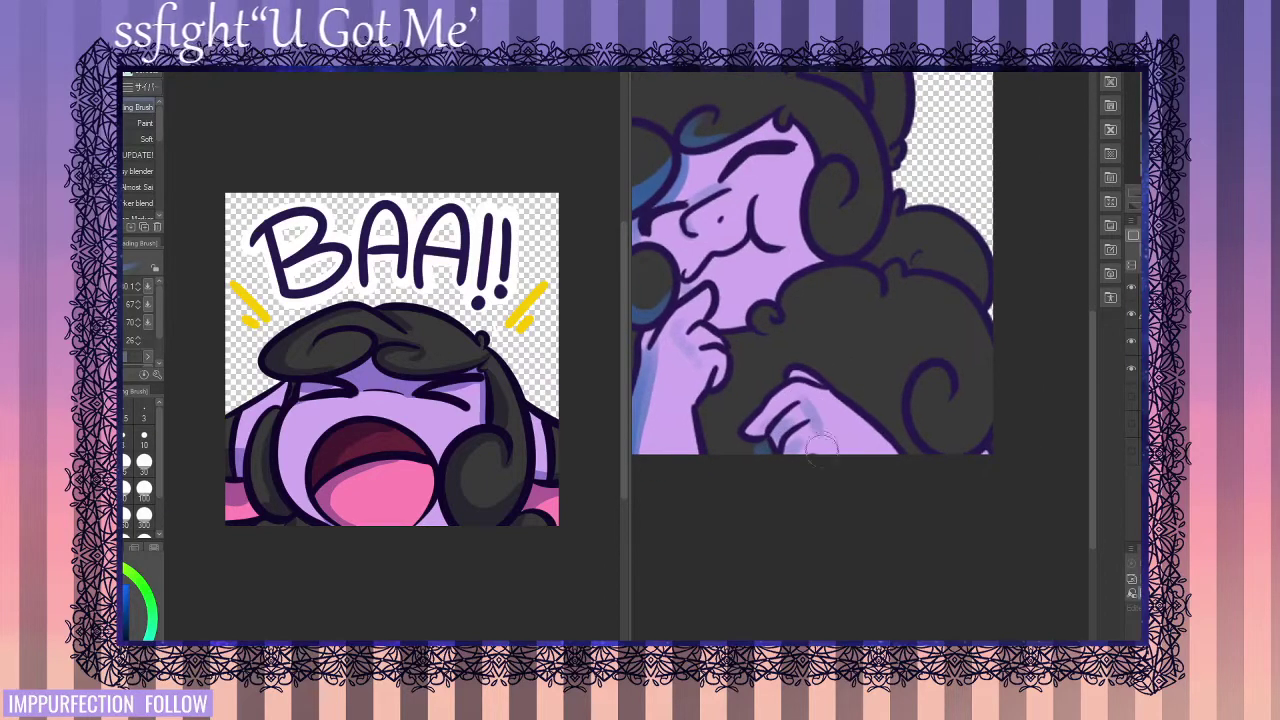
{"action": "left_click_drag", "start_coordinate": [866, 351], "coordinate": [834, 392]}
{"action": "mouse_move", "coordinate": [912, 424]}
{"action": "left_mouse_down"}
{"action": "mouse_move", "coordinate": [868, 466]}
{"action": "mouse_move", "coordinate": [918, 432]}
{"action": "mouse_move", "coordinate": [942, 482]}
{"action": "mouse_move", "coordinate": [923, 432]}
{"action": "mouse_move", "coordinate": [860, 434]}
{"action": "mouse_move", "coordinate": [839, 409]}
{"action": "mouse_move", "coordinate": [835, 450]}
{"action": "left_mouse_up"}
{"action": "mouse_move", "coordinate": [770, 398]}
{"action": "left_mouse_down"}
{"action": "mouse_move", "coordinate": [708, 446]}
{"action": "mouse_move", "coordinate": [697, 435]}
{"action": "mouse_move", "coordinate": [682, 445]}
{"action": "mouse_move", "coordinate": [695, 494]}
{"action": "mouse_move", "coordinate": [712, 438]}
{"action": "left_mouse_up"}
{"action": "mouse_move", "coordinate": [779, 375]}
{"action": "left_mouse_down"}
{"action": "mouse_move", "coordinate": [826, 431]}
{"action": "mouse_move", "coordinate": [877, 443]}
{"action": "left_mouse_up"}
- Shade the body fluff, hair curls and ears with blue strokes along their shadowed edges
{"action": "mouse_move", "coordinate": [748, 336]}
{"action": "left_mouse_down"}
{"action": "mouse_move", "coordinate": [805, 293]}
{"action": "mouse_move", "coordinate": [776, 270]}
{"action": "mouse_move", "coordinate": [852, 214]}
{"action": "mouse_move", "coordinate": [854, 237]}
{"action": "mouse_move", "coordinate": [900, 271]}
{"action": "mouse_move", "coordinate": [867, 321]}
{"action": "mouse_move", "coordinate": [913, 323]}
{"action": "mouse_move", "coordinate": [880, 275]}
{"action": "left_mouse_up"}
{"action": "left_click_drag", "start_coordinate": [874, 380], "coordinate": [838, 430]}
{"action": "left_click_drag", "start_coordinate": [934, 382], "coordinate": [937, 372]}
{"action": "left_click_drag", "start_coordinate": [965, 247], "coordinate": [933, 394]}
{"action": "left_click_drag", "start_coordinate": [886, 236], "coordinate": [908, 338]}
{"action": "mouse_move", "coordinate": [832, 244]}
{"action": "left_mouse_down"}
{"action": "mouse_move", "coordinate": [846, 306]}
{"action": "mouse_move", "coordinate": [863, 275]}
{"action": "left_mouse_up"}
{"action": "mouse_move", "coordinate": [665, 360]}
{"action": "left_mouse_down"}
{"action": "mouse_move", "coordinate": [800, 296]}
{"action": "mouse_move", "coordinate": [783, 334]}
{"action": "mouse_move", "coordinate": [863, 412]}
{"action": "left_mouse_up"}
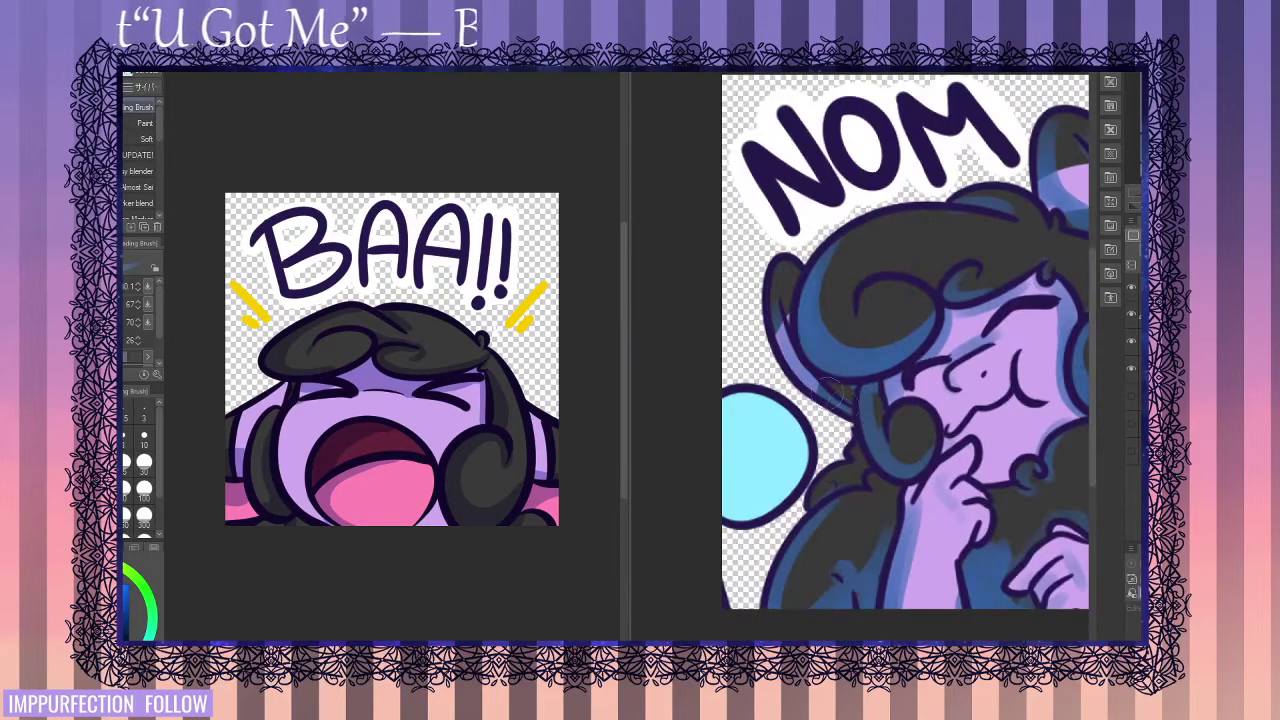
{"action": "mouse_move", "coordinate": [737, 404]}
{"action": "left_mouse_down"}
{"action": "mouse_move", "coordinate": [790, 293]}
{"action": "mouse_move", "coordinate": [848, 364]}
{"action": "left_mouse_up"}
{"action": "key", "text": "ctrl+z"}
{"action": "left_click_drag", "start_coordinate": [788, 294], "coordinate": [832, 388]}
{"action": "left_click_drag", "start_coordinate": [880, 350], "coordinate": [669, 423]}
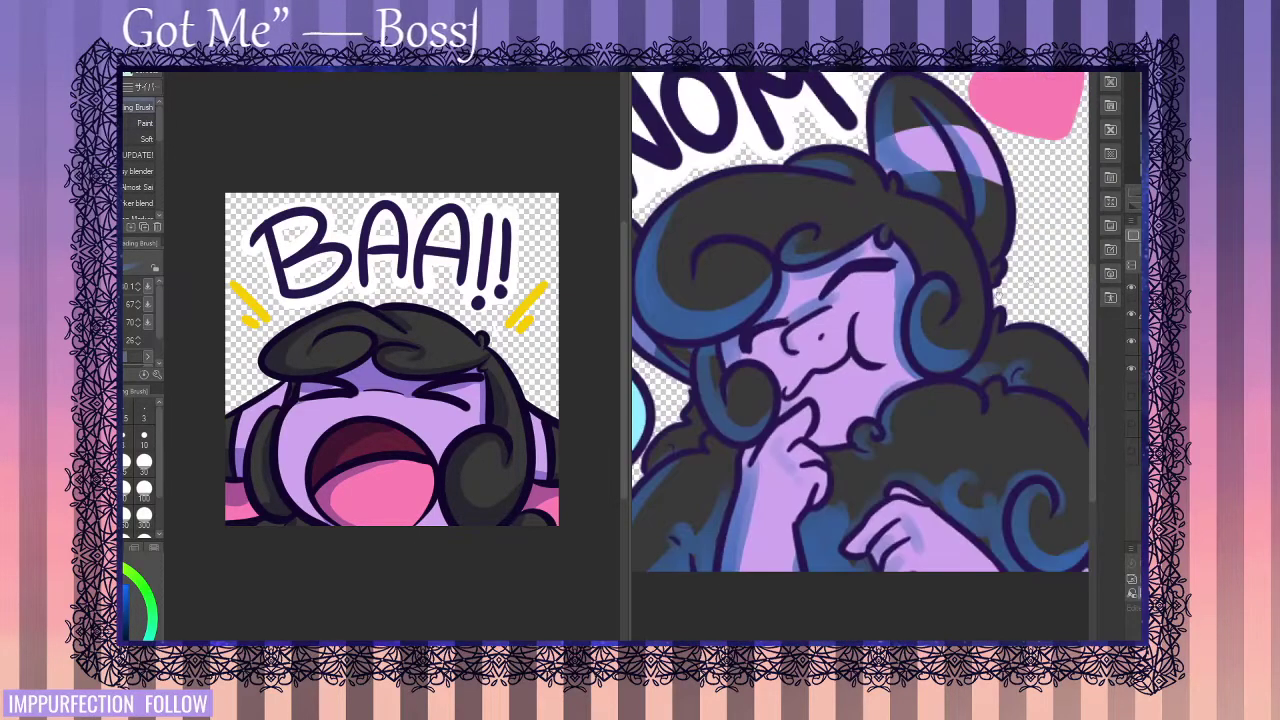
{"action": "left_click_drag", "start_coordinate": [880, 390], "coordinate": [836, 318]}
- Blend the blue shading into the base colours and blur its edges on the hair, fluff and hand
{"action": "key", "text": "j"}
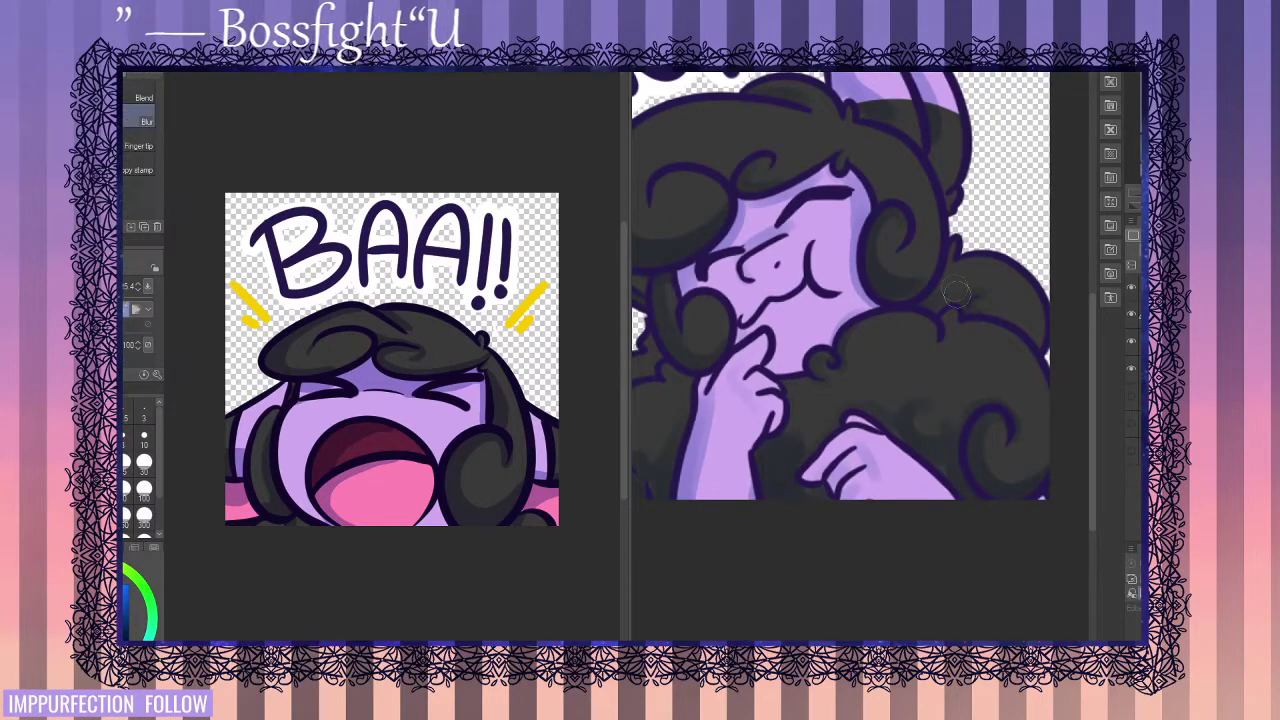
{"action": "left_click_drag", "start_coordinate": [941, 356], "coordinate": [1004, 283]}
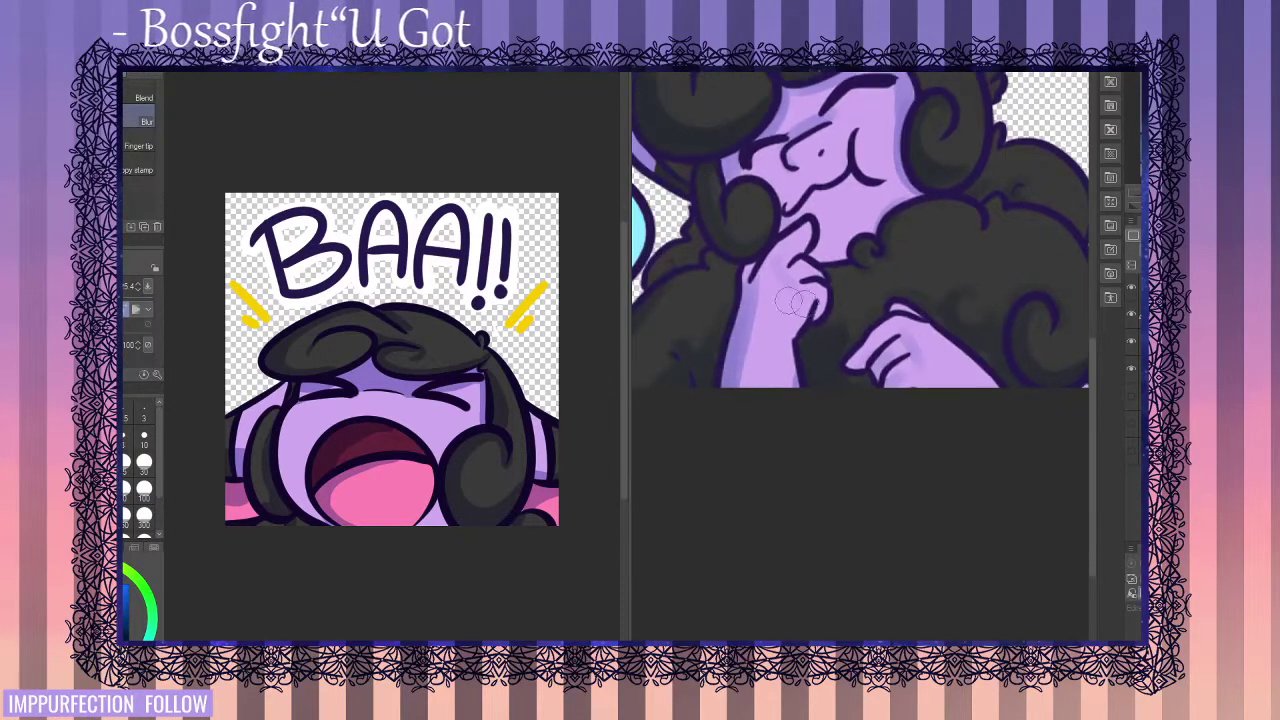
{"action": "scroll", "coordinate": [765, 390], "scroll_direction": "up", "scroll_amount": 4}
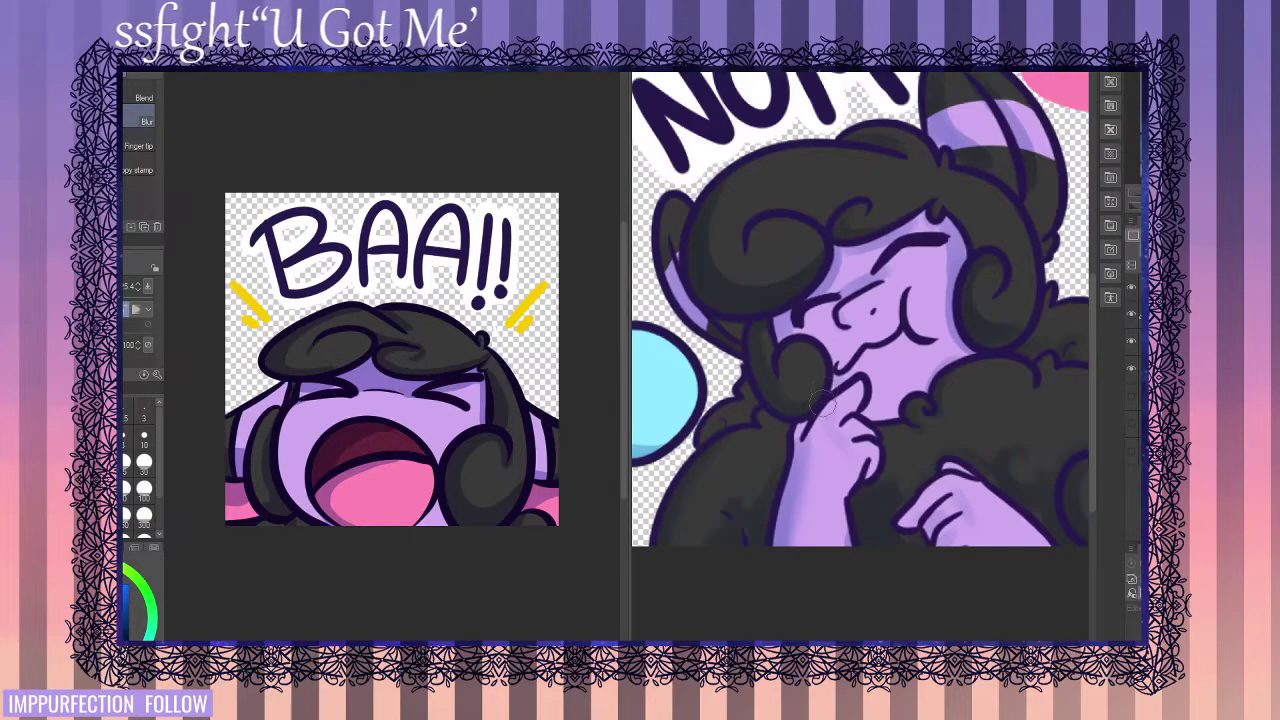
{"action": "scroll", "coordinate": [765, 395], "scroll_direction": "down", "scroll_amount": 4}
{"action": "key", "text": "b"}
{"action": "key", "text": "b"}
{"action": "key", "text": "b"}
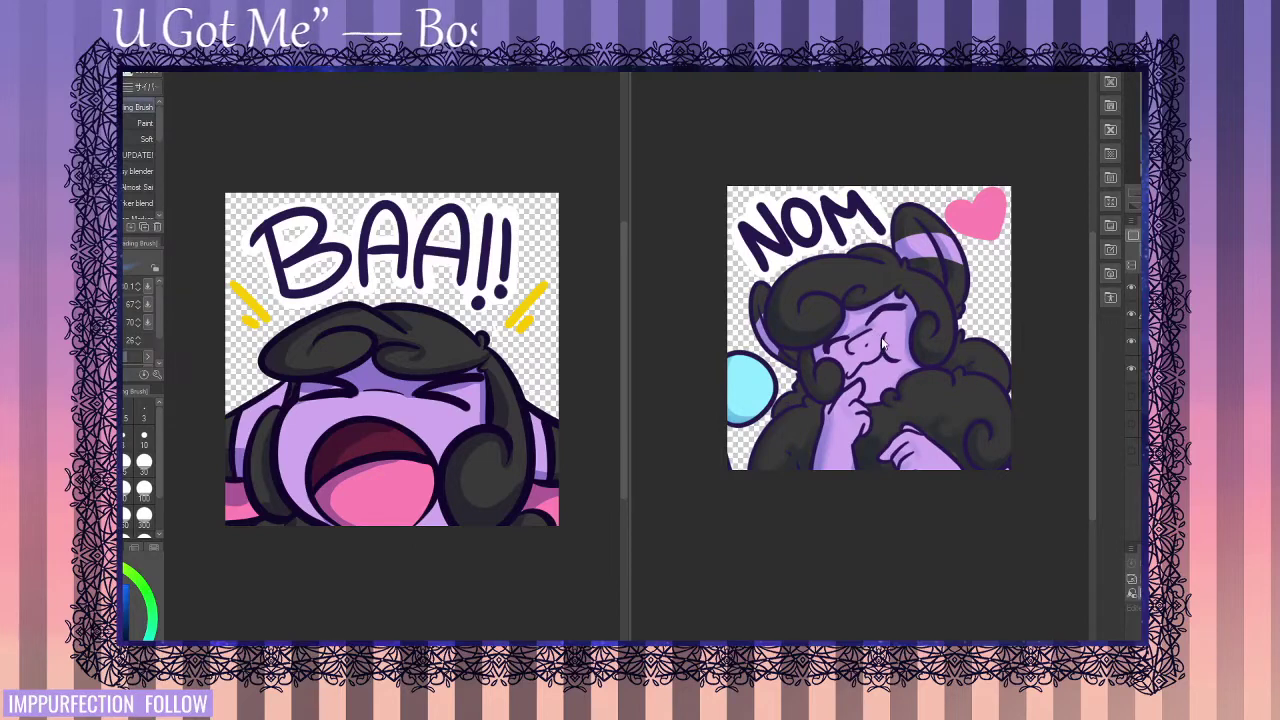
- Paint soft blue-grey highlights on the hair and body fluff, and light purple highlights on the face and hands
{"action": "scroll", "coordinate": [912, 313], "scroll_direction": "up", "scroll_amount": 1}
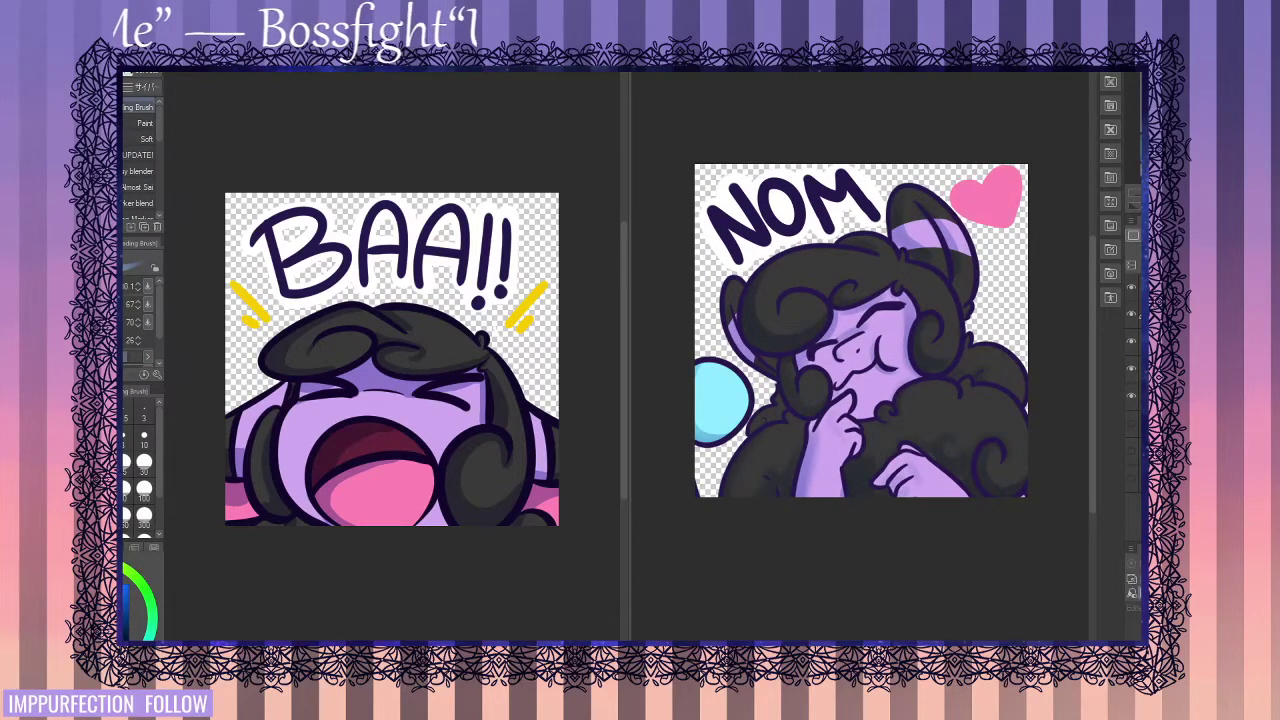
{"action": "left_click_drag", "start_coordinate": [952, 291], "coordinate": [945, 340]}
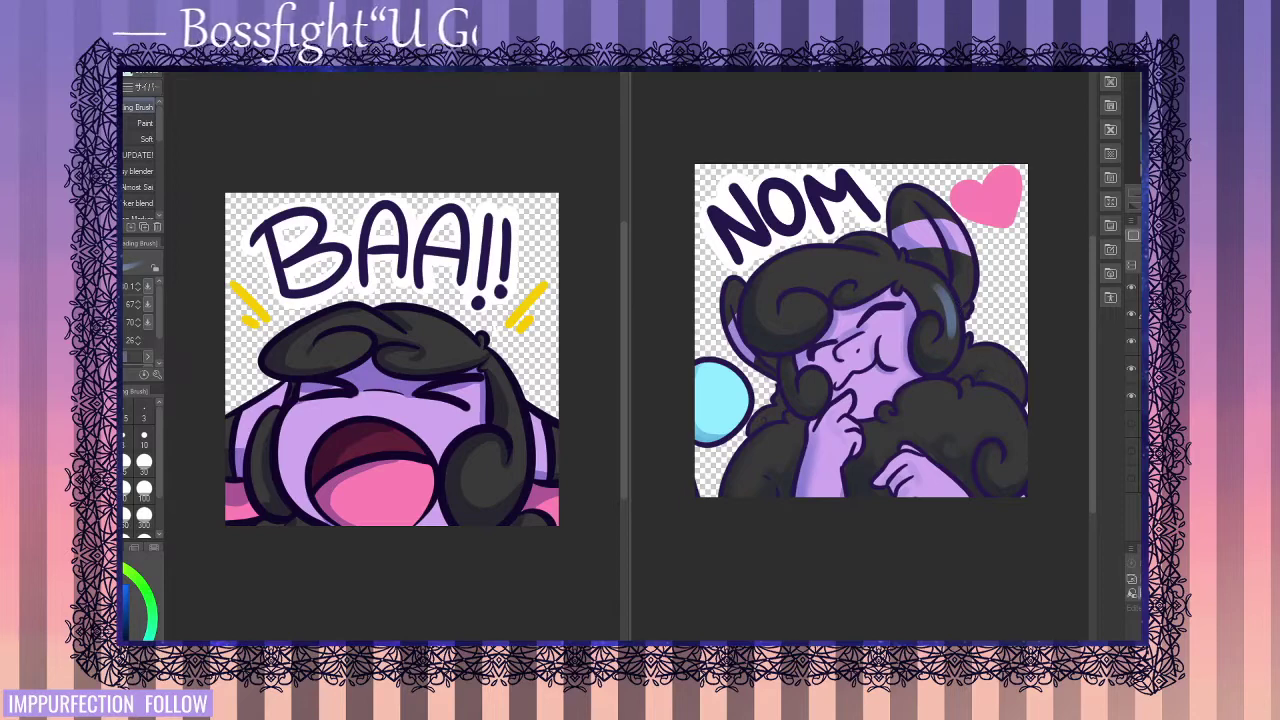
{"action": "key", "text": "ctrl+z"}
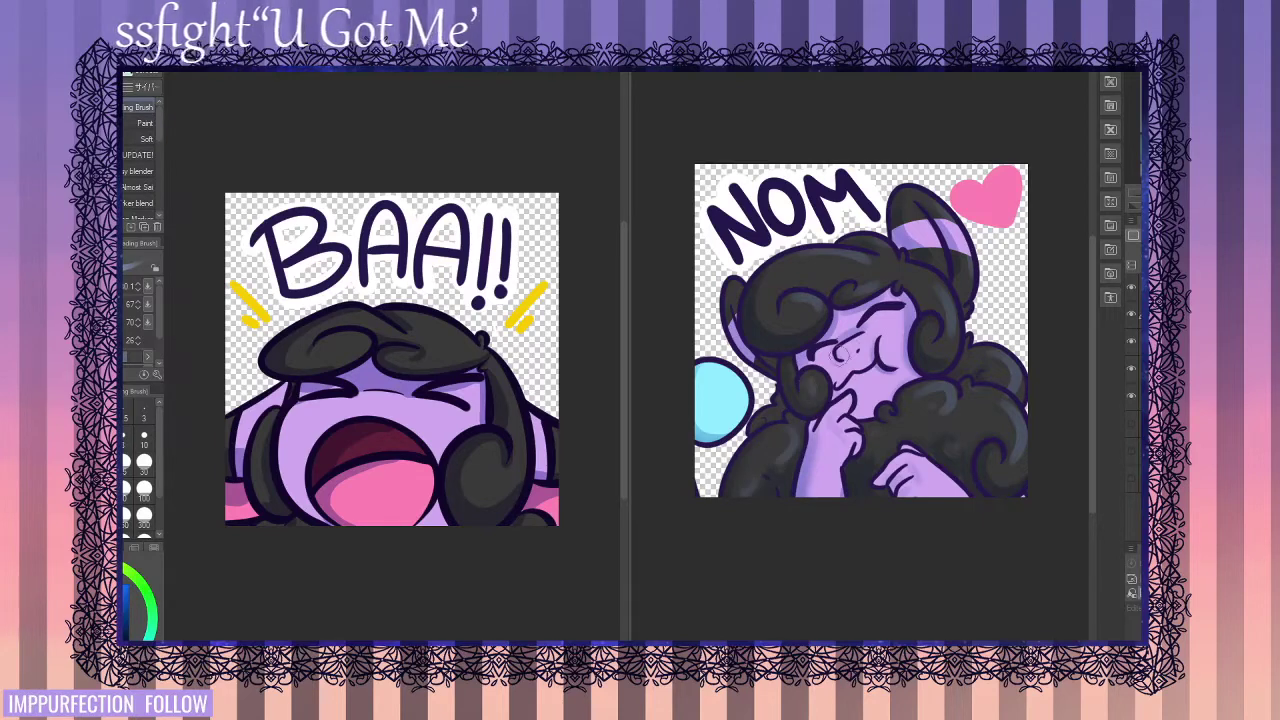
{"action": "left_click", "coordinate": [858, 349], "text": "alt"}
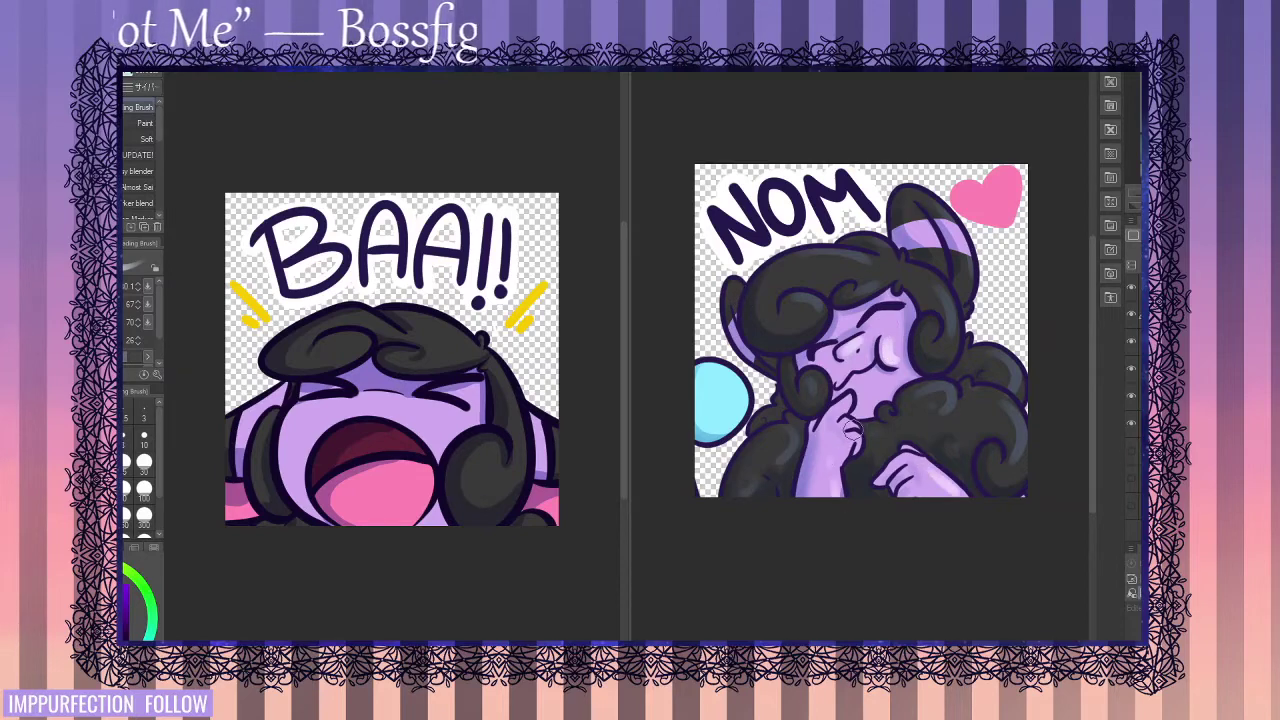
- Blur the highlights on the hair, face, fluff and ball into the base colours with a larger blur brush
{"action": "key", "text": "j"}
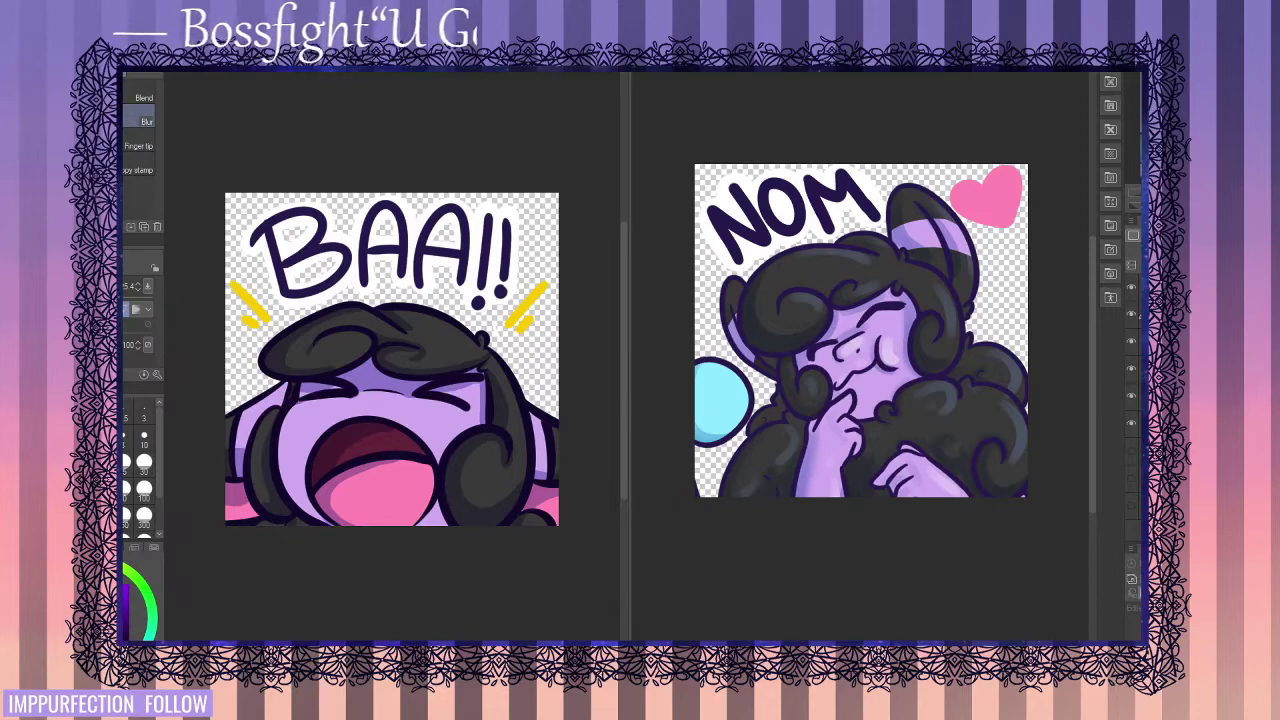
{"action": "key", "text": "]"}
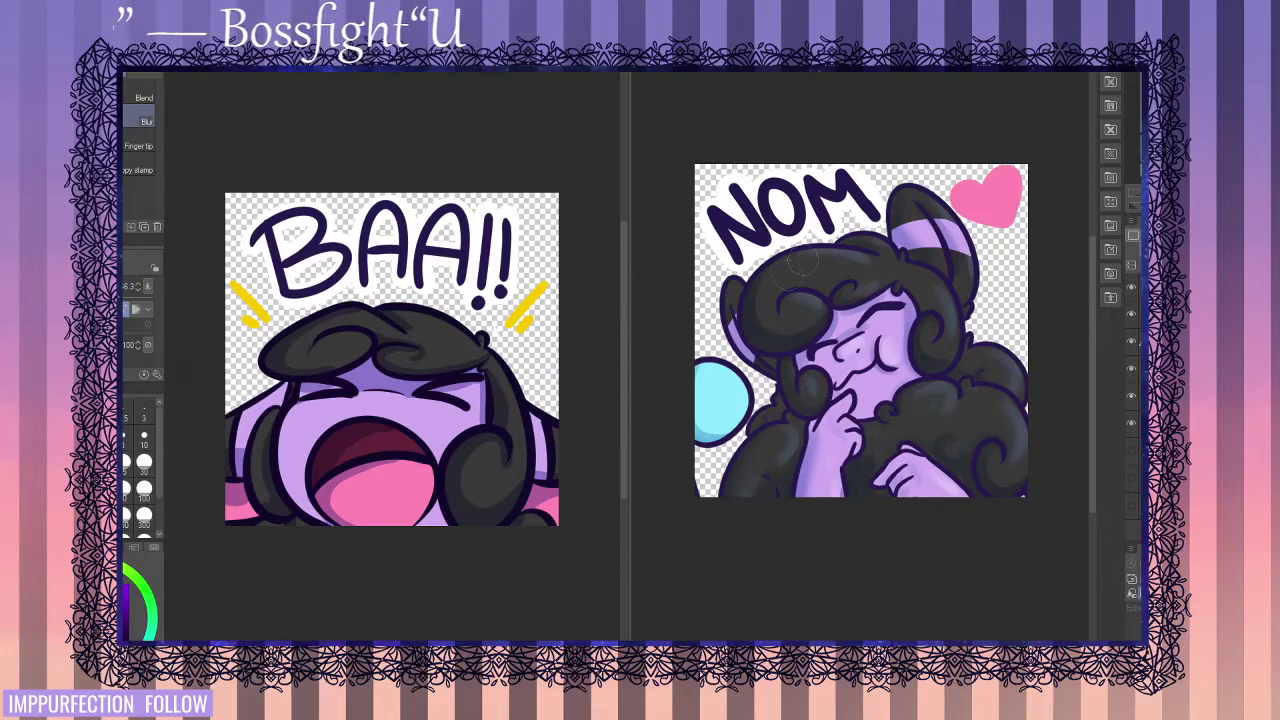
{"action": "scroll", "coordinate": [1055, 344], "scroll_direction": "down", "scroll_amount": 2}
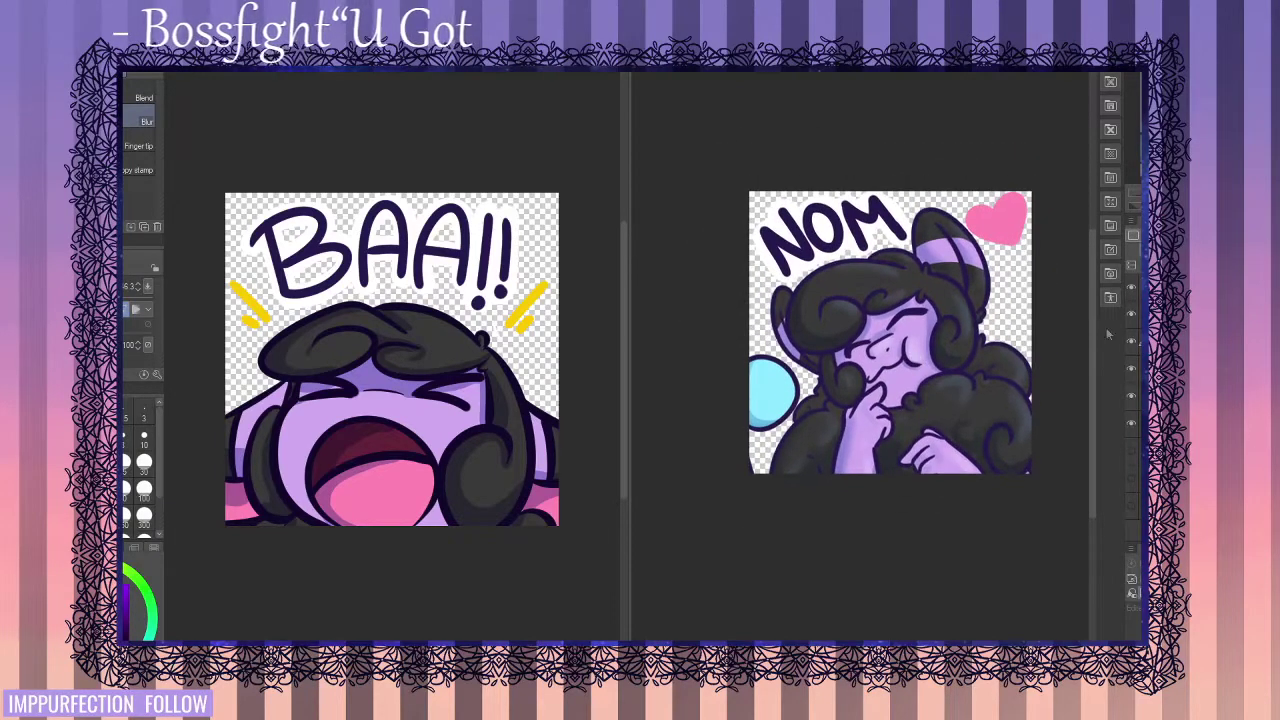
{"action": "key", "text": "p"}
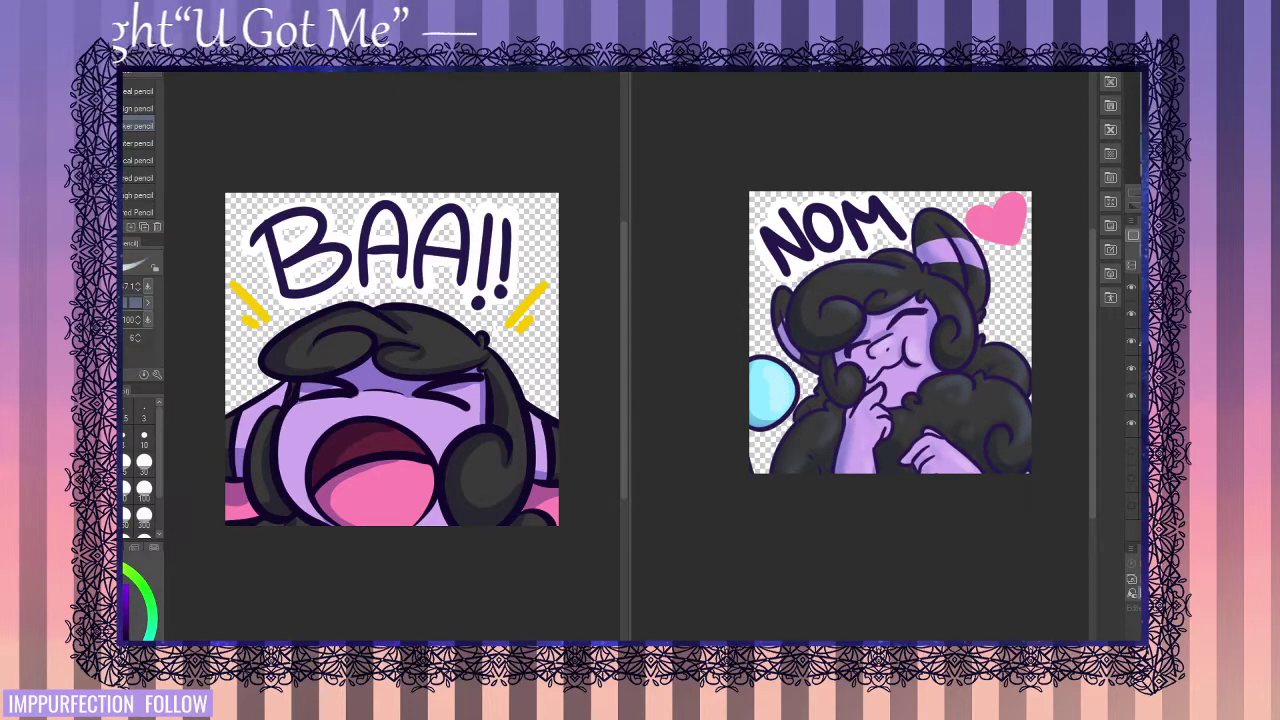
{"action": "key", "text": "j"}
{"action": "mouse_move", "coordinate": [862, 320]}
{"action": "left_mouse_down"}
{"action": "mouse_move", "coordinate": [783, 342]}
{"action": "mouse_move", "coordinate": [800, 344]}
{"action": "left_mouse_up"}
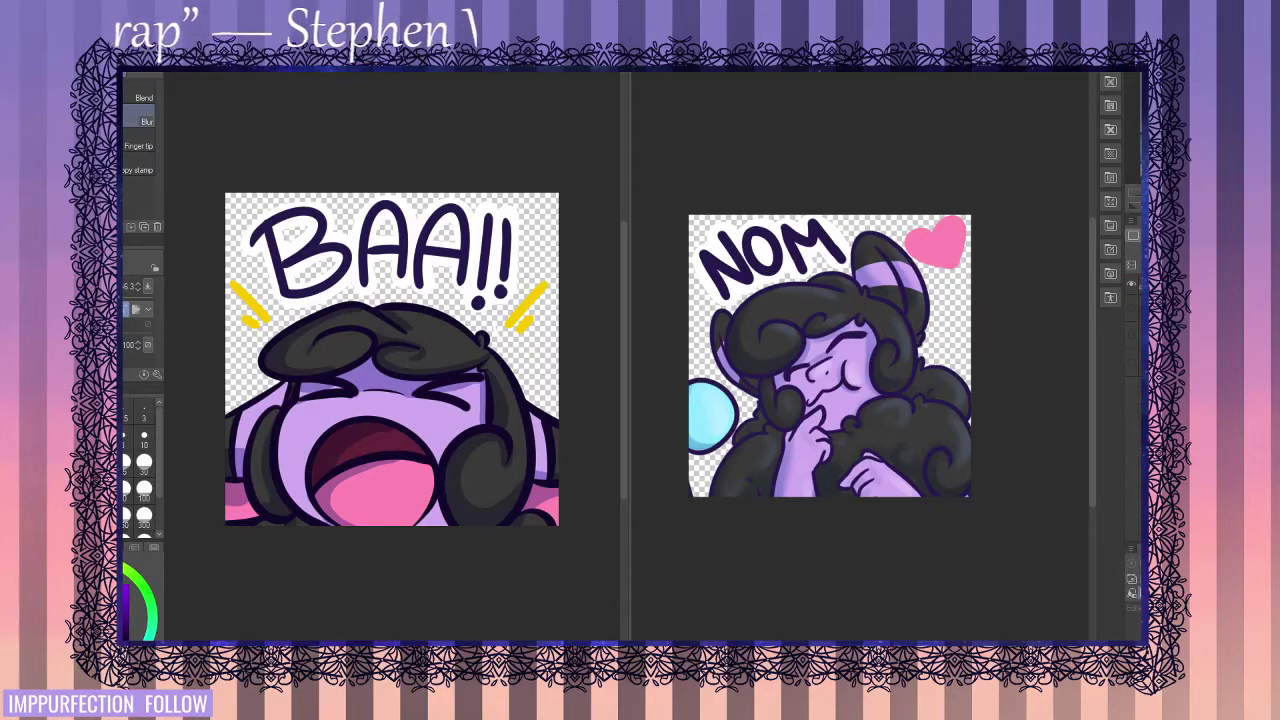
- Scale the whole drawing up slightly and reposition it so the character fills more of the canvas
{"action": "key", "text": "ctrl+t"}
{"action": "left_click_drag", "start_coordinate": [680, 204], "coordinate": [644, 184]}
{"action": "left_click_drag", "start_coordinate": [835, 378], "coordinate": [850, 418]}
{"action": "left_click_drag", "start_coordinate": [813, 376], "coordinate": [823, 366]}
{"action": "left_click_drag", "start_coordinate": [994, 215], "coordinate": [949, 241]}
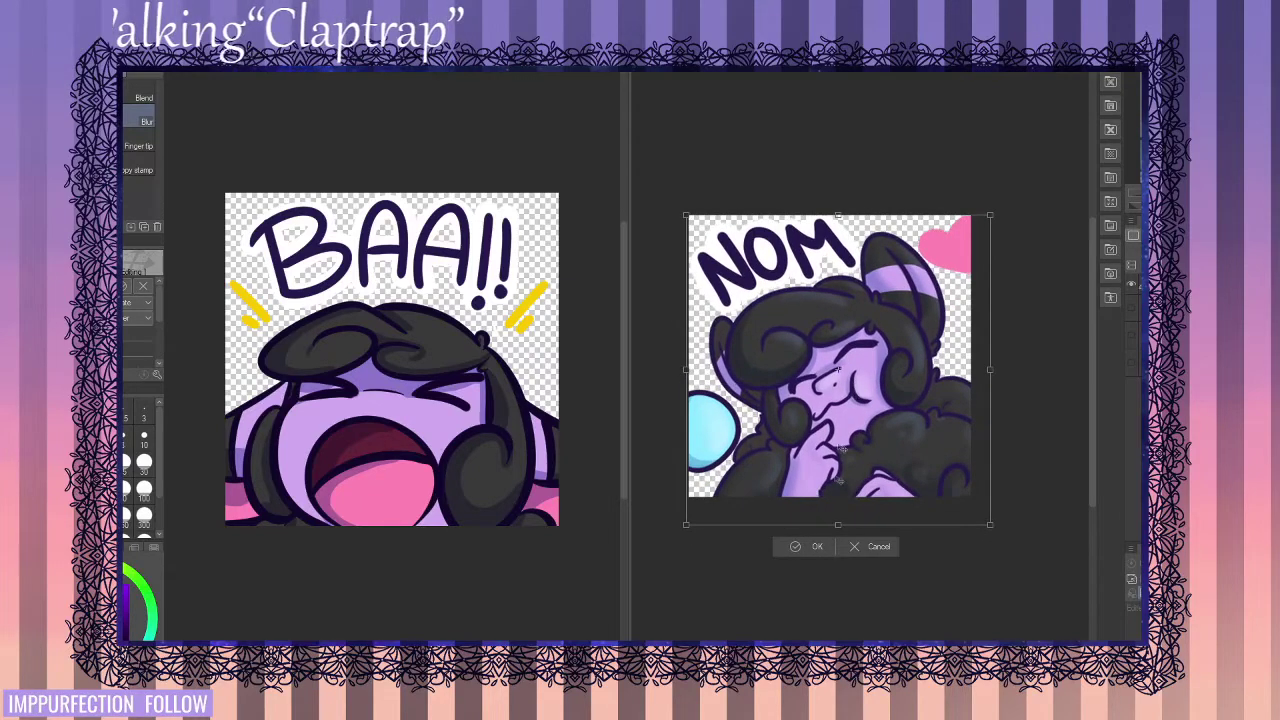
{"action": "left_click", "coordinate": [814, 547]}
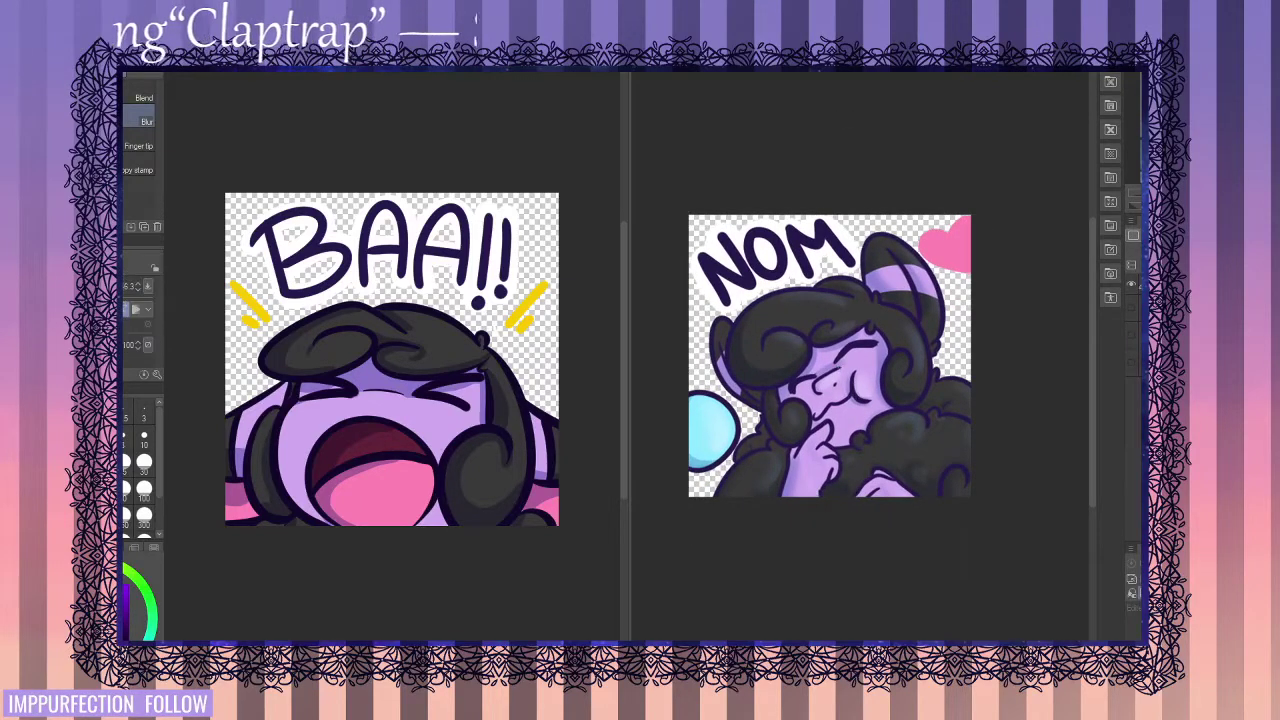
- Remove the pink heart beside the ear by selecting its area and deleting it, then clear the selection
{"action": "key", "text": "e"}
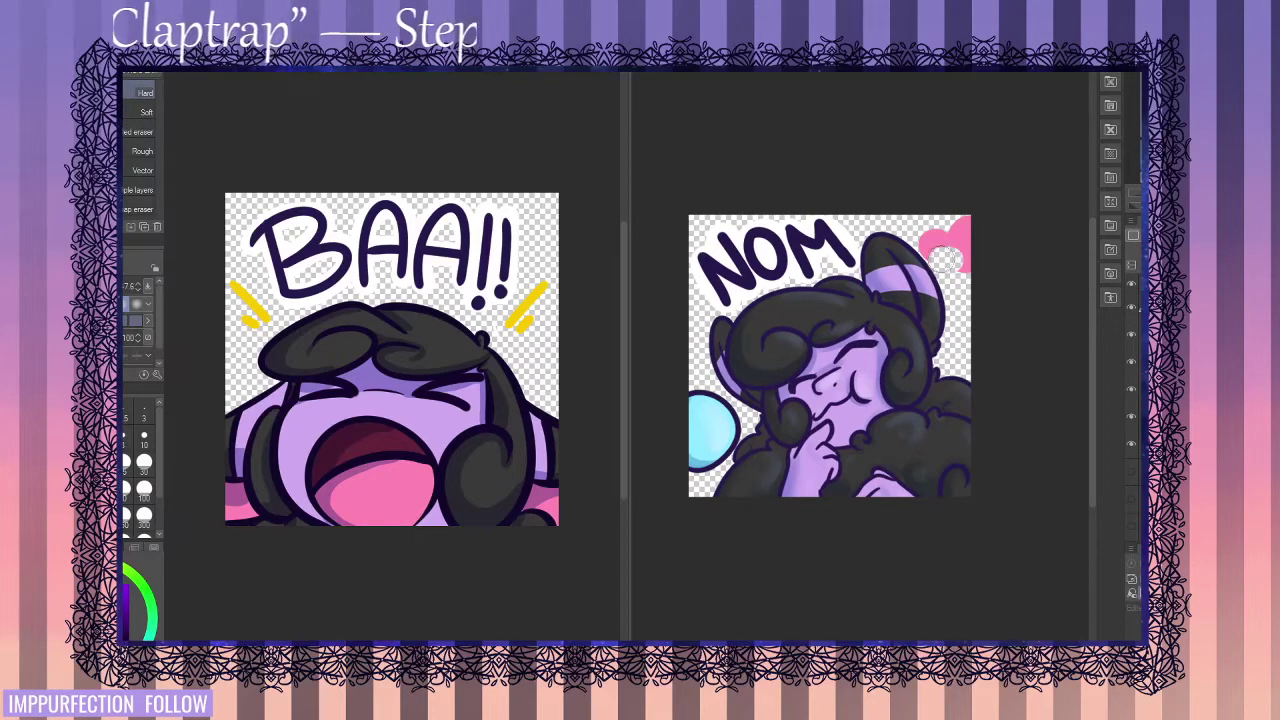
{"action": "key", "text": "ctrl+z"}
{"action": "key", "text": "w"}
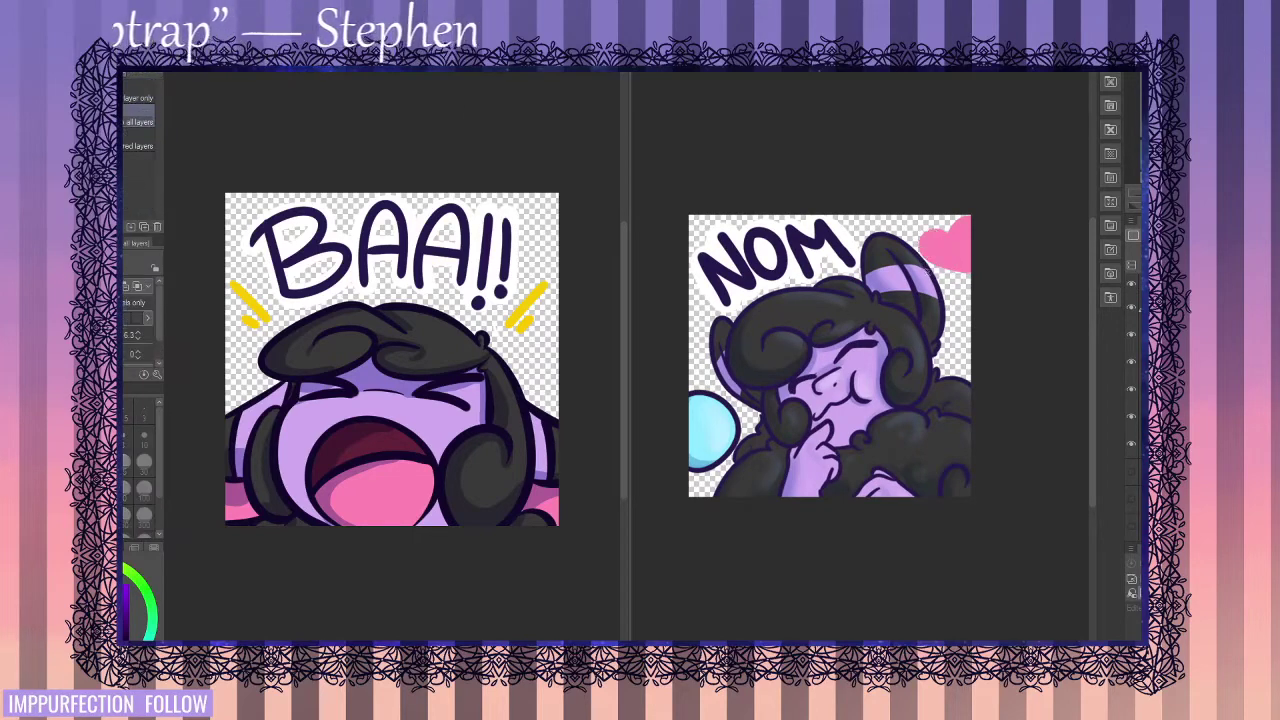
{"action": "left_click", "coordinate": [949, 245]}
{"action": "key", "text": "Delete"}
{"action": "key", "text": "ctrl+d"}
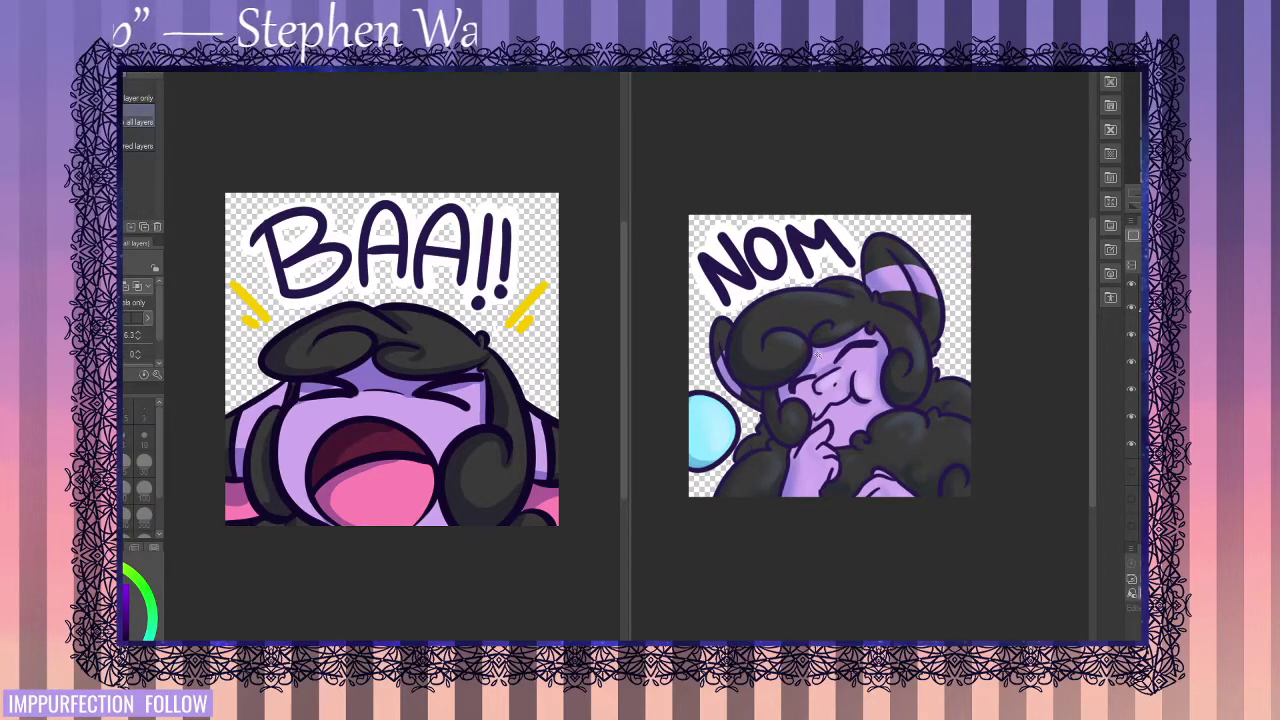
- Move and rescale the drawing so the "NOM" lettering, ear and cyan ball fit along the canvas edges
{"action": "key", "text": "k"}
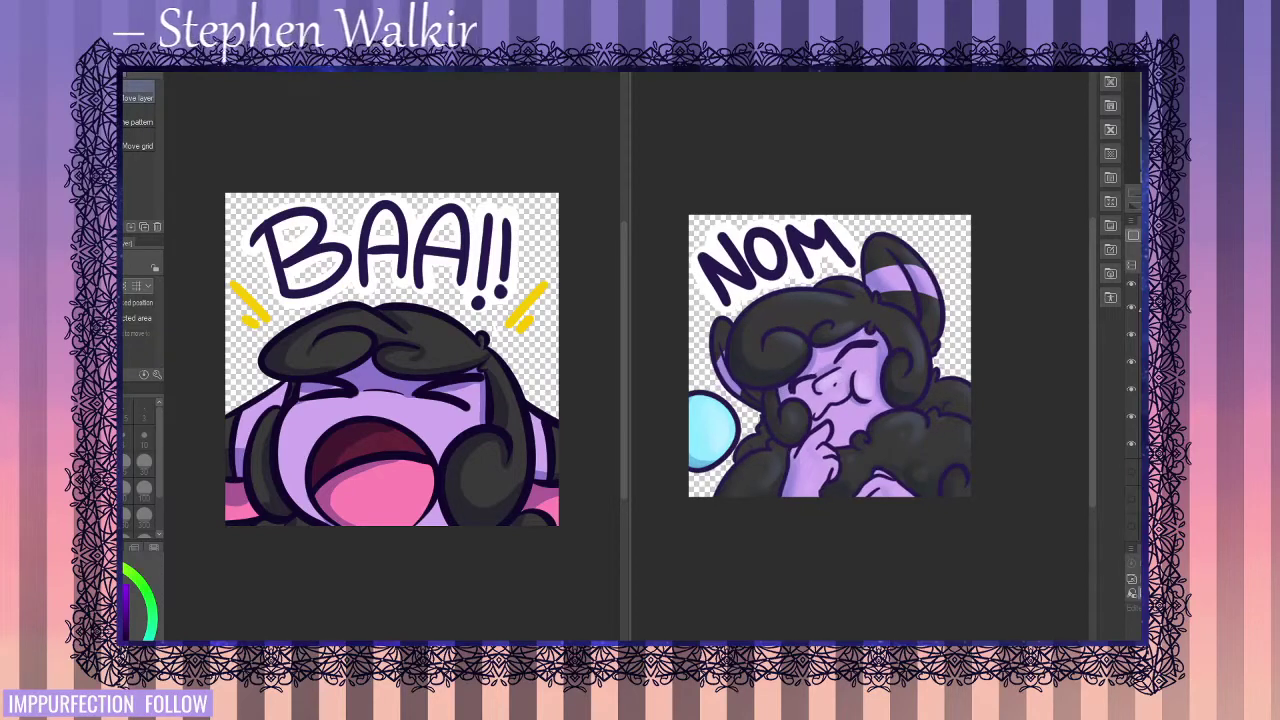
{"action": "mouse_move", "coordinate": [842, 301]}
{"action": "left_mouse_down"}
{"action": "mouse_move", "coordinate": [822, 305]}
{"action": "mouse_move", "coordinate": [843, 318]}
{"action": "mouse_move", "coordinate": [842, 293]}
{"action": "left_mouse_up"}
{"action": "key", "text": "ctrl+t"}
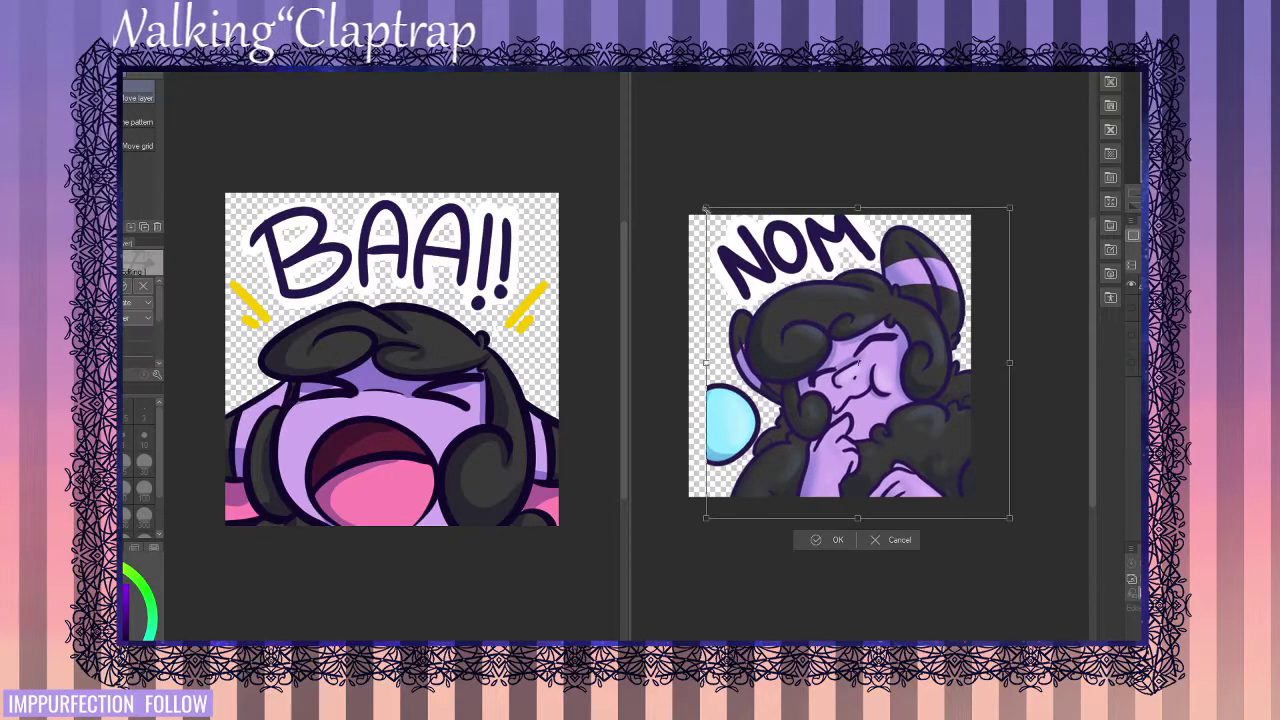
{"action": "left_click_drag", "start_coordinate": [707, 207], "coordinate": [733, 234]}
{"action": "mouse_move", "coordinate": [859, 343]}
{"action": "left_mouse_down"}
{"action": "mouse_move", "coordinate": [850, 327]}
{"action": "mouse_move", "coordinate": [862, 337]}
{"action": "left_mouse_up"}
{"action": "left_click_drag", "start_coordinate": [735, 230], "coordinate": [714, 209]}
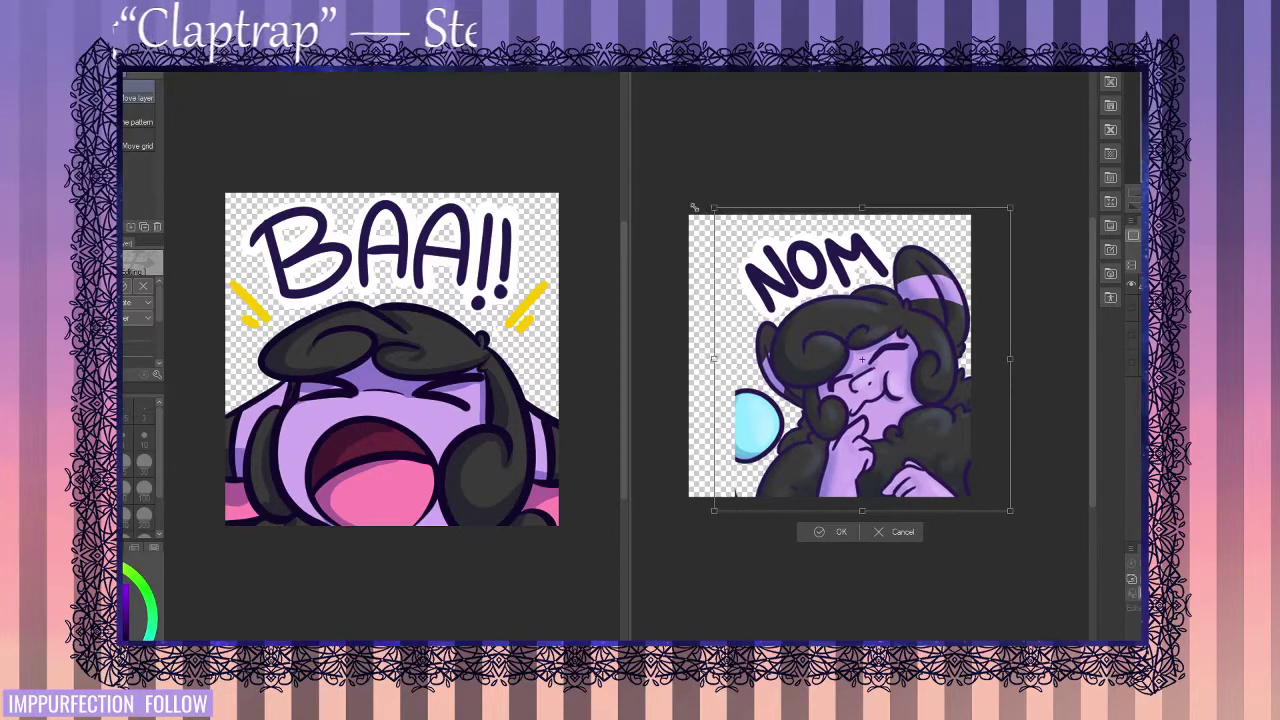
{"action": "left_click_drag", "start_coordinate": [823, 337], "coordinate": [793, 345]}
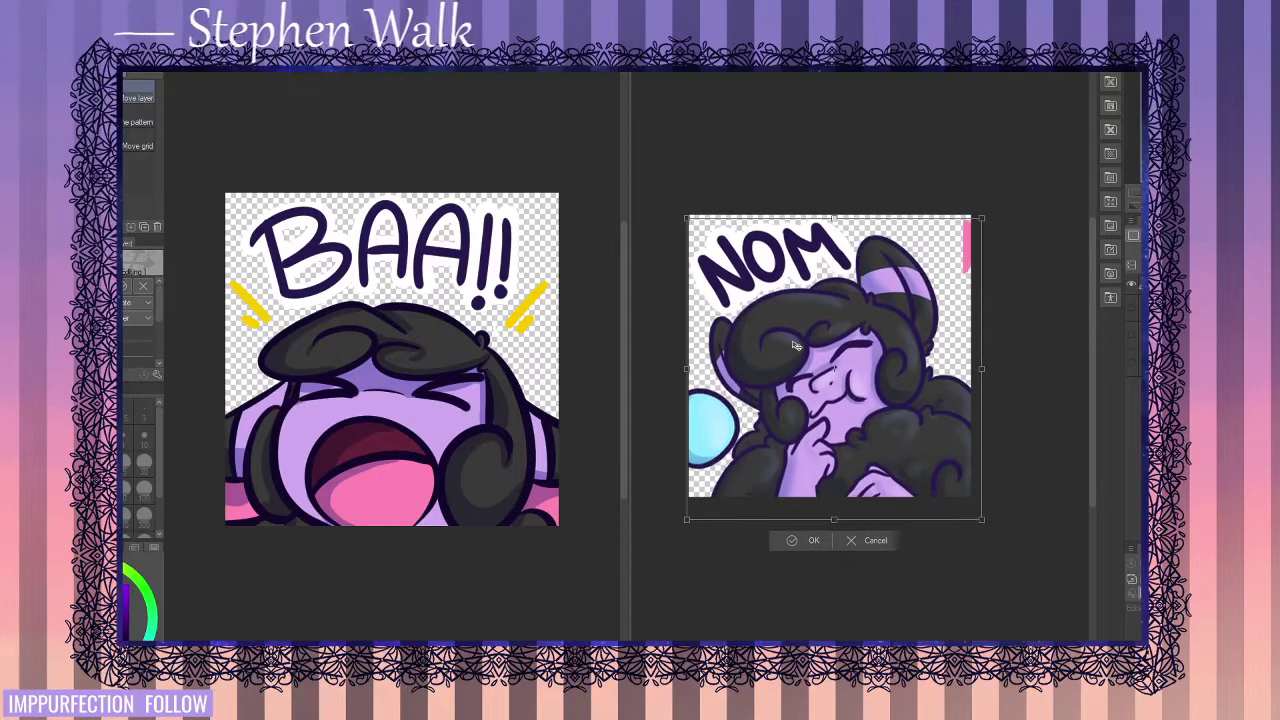
{"action": "left_click_drag", "start_coordinate": [983, 217], "coordinate": [1003, 205]}
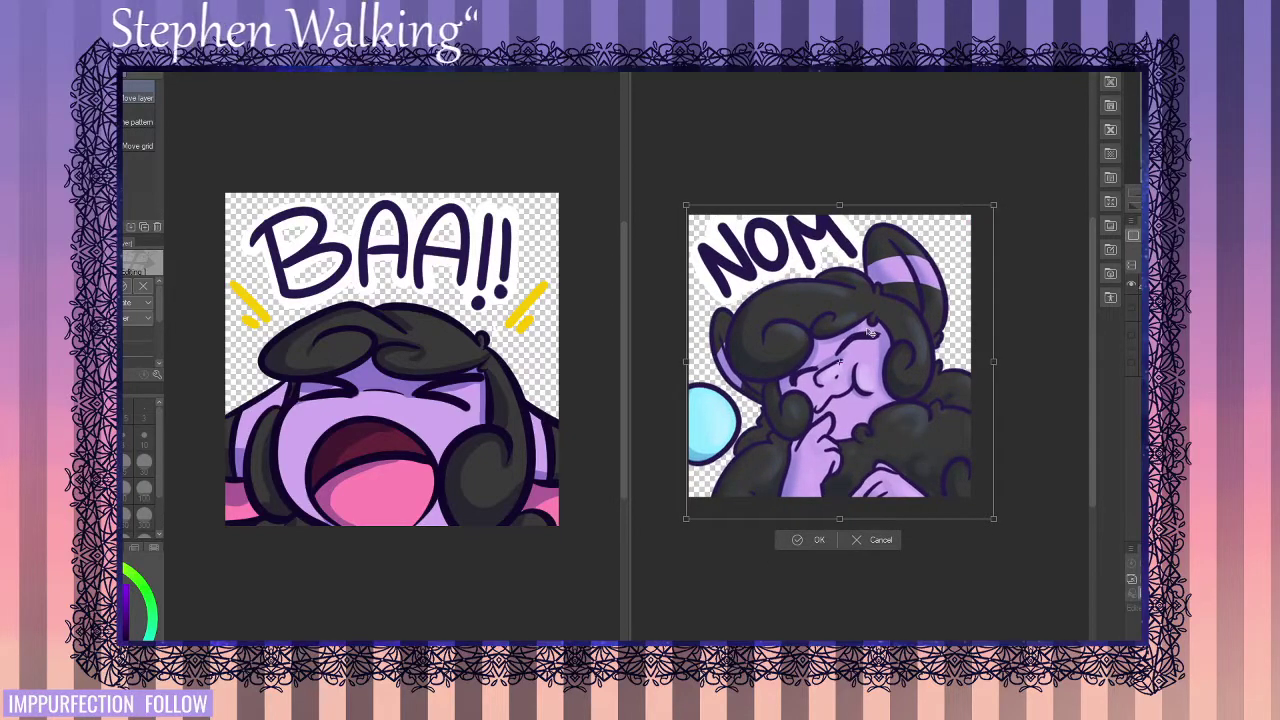
{"action": "left_click_drag", "start_coordinate": [871, 333], "coordinate": [872, 338]}
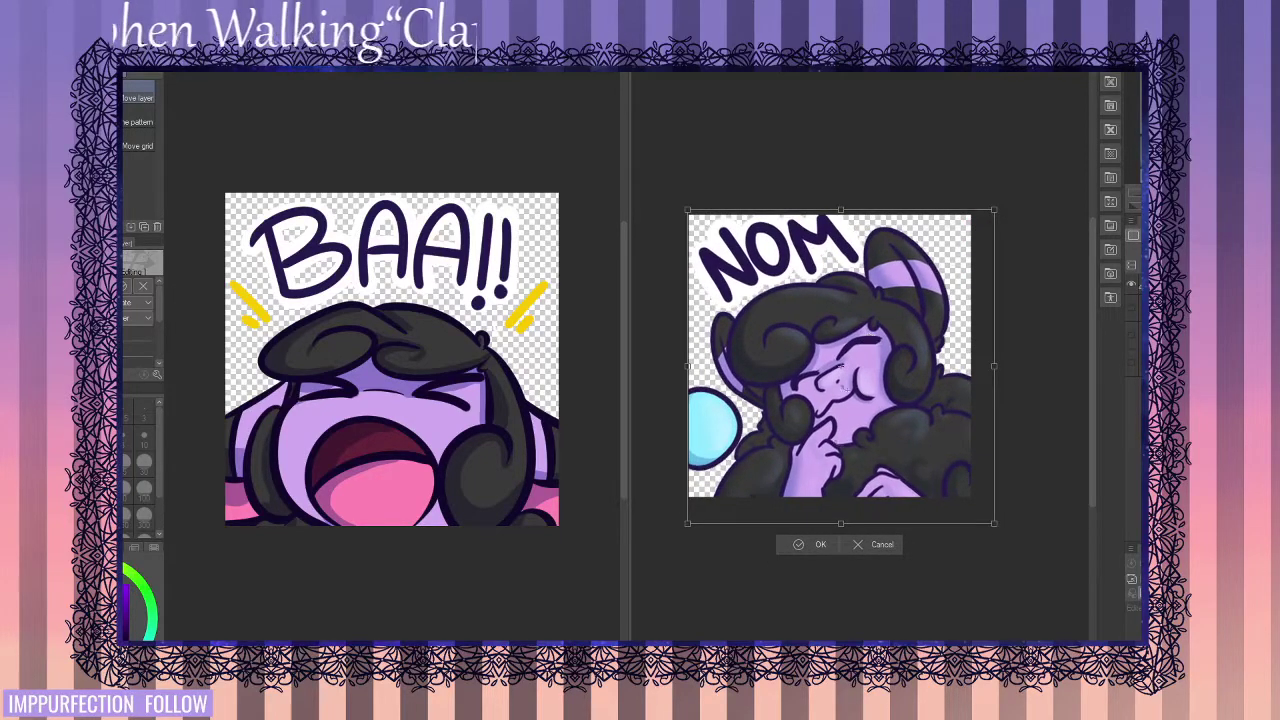
{"action": "left_click", "coordinate": [816, 545]}
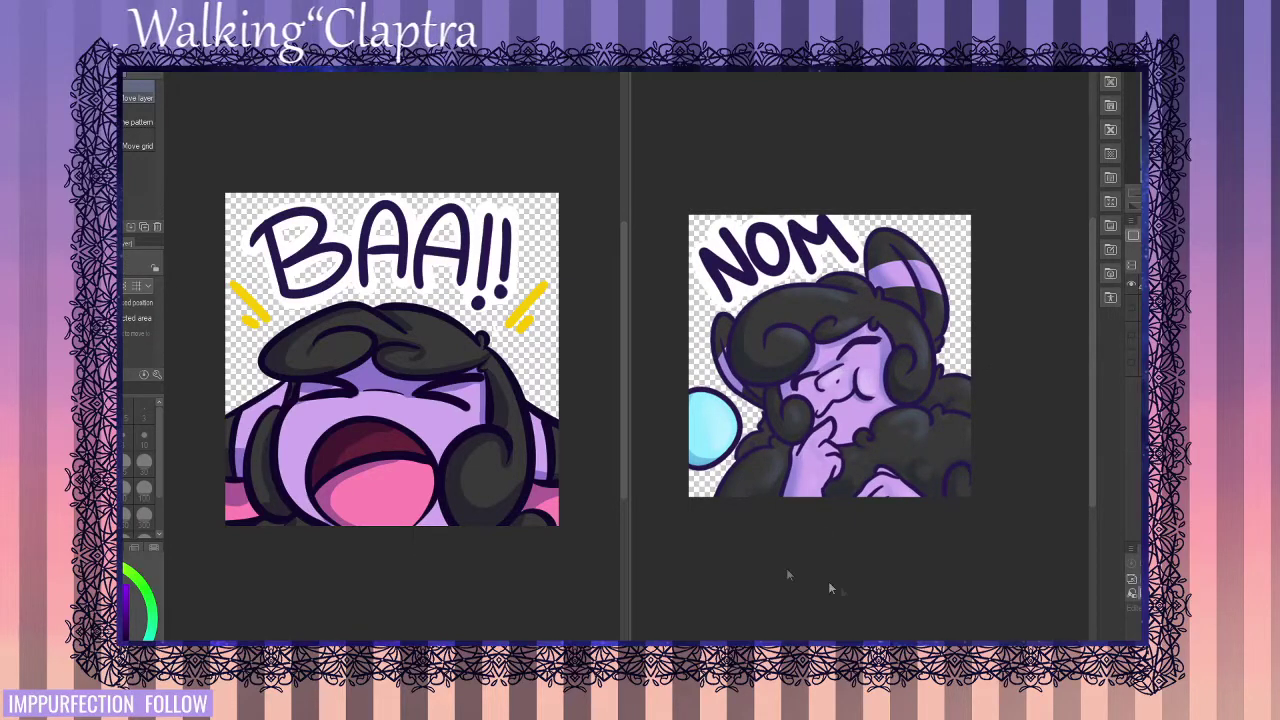
- Examine how the "NOM" drawing reads at thumbnail size
{"action": "key", "text": "ctrl+minus"}
{"action": "key", "text": "ctrl+minus"}
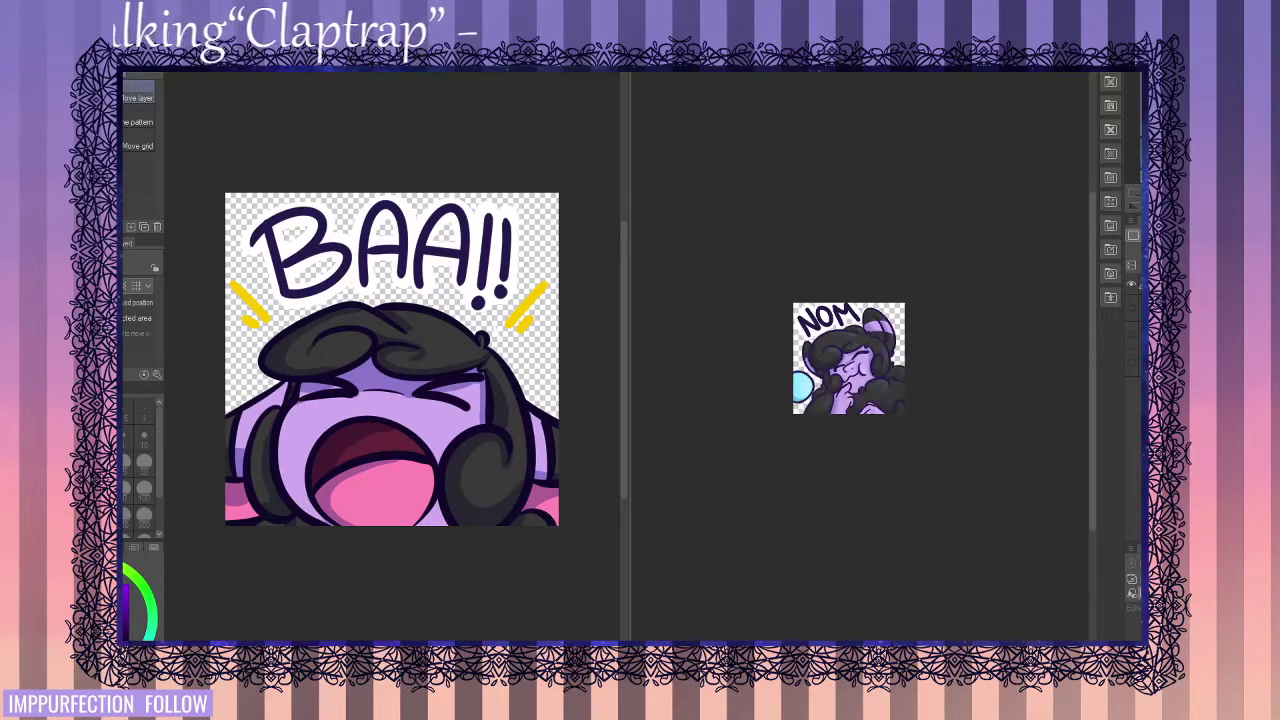
{"action": "key", "text": "ctrl+minus"}
{"action": "key", "text": "ctrl+minus"}
{"action": "key", "text": "ctrl+minus"}
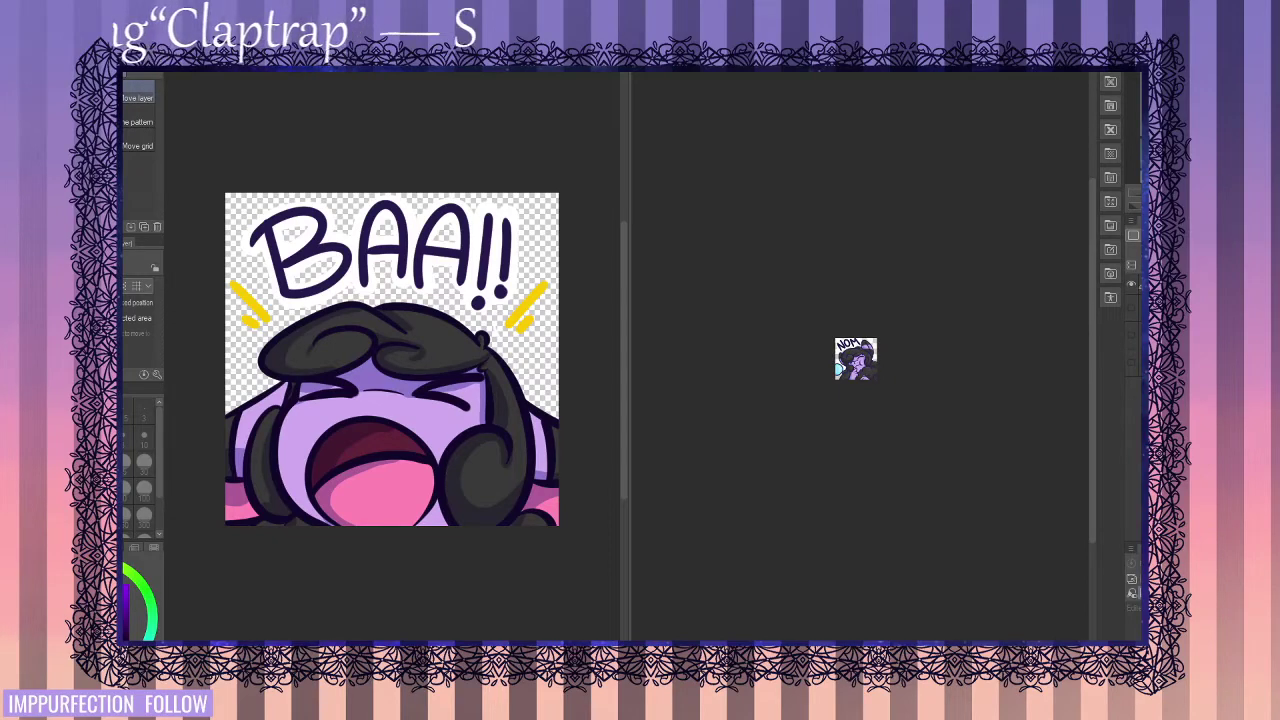
{"action": "scroll", "coordinate": [920, 356], "scroll_direction": "up", "scroll_amount": 4}
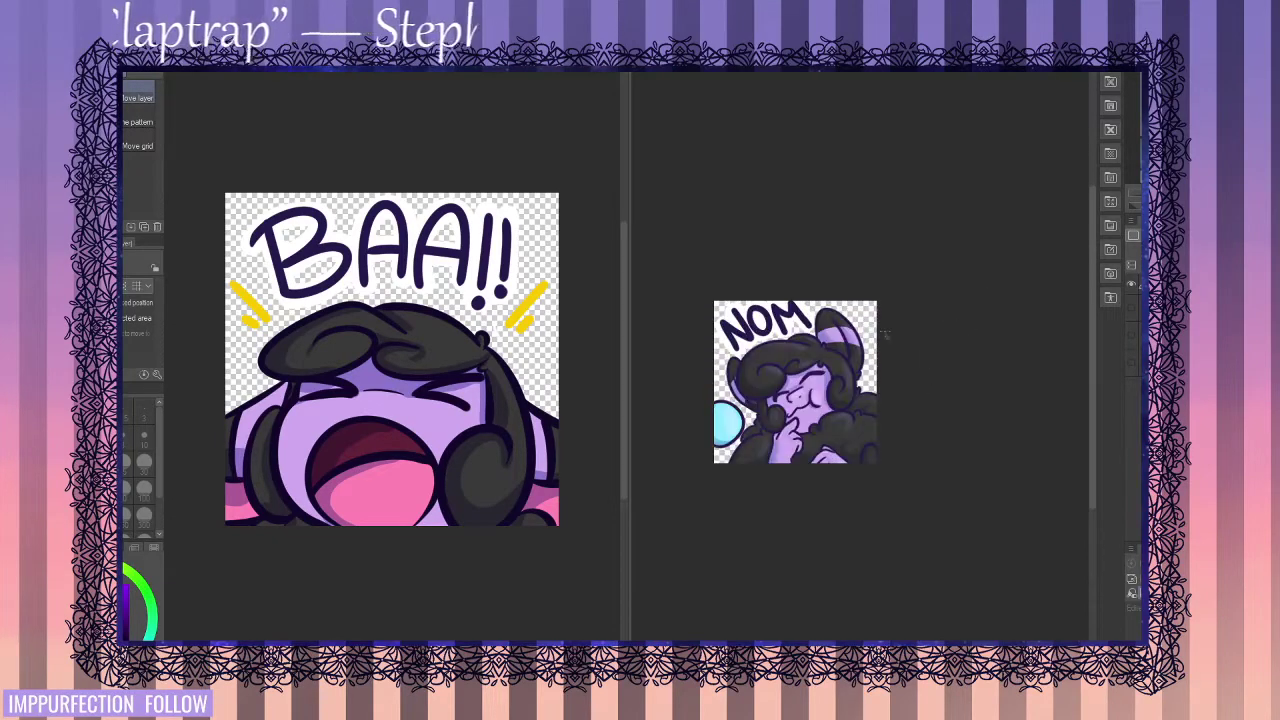